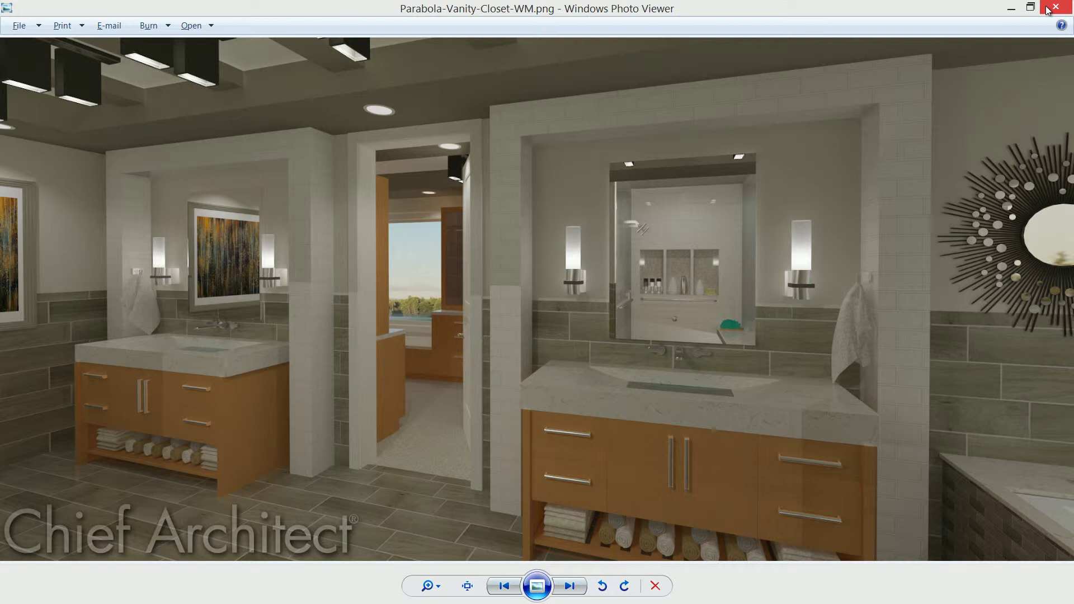
- Bring the bath2.PNG photo window over the Parabola vanity rendering for side-by-side comparison
left_click(1053, 7)
left_click_drag(1073, 143, 482, 191)
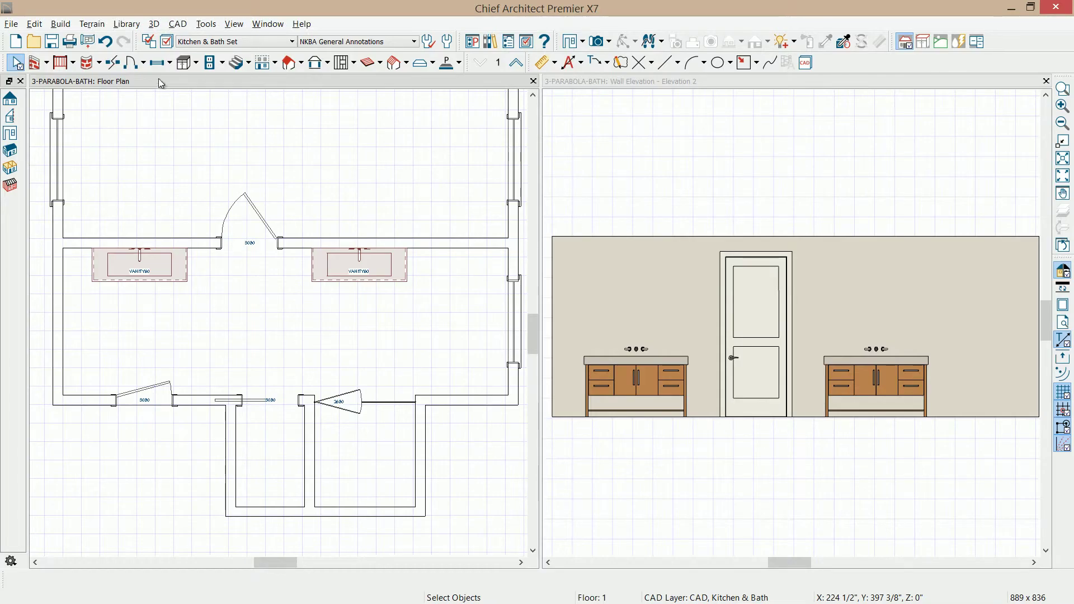
- Place a soffit beside the left vanity
left_click(197, 63)
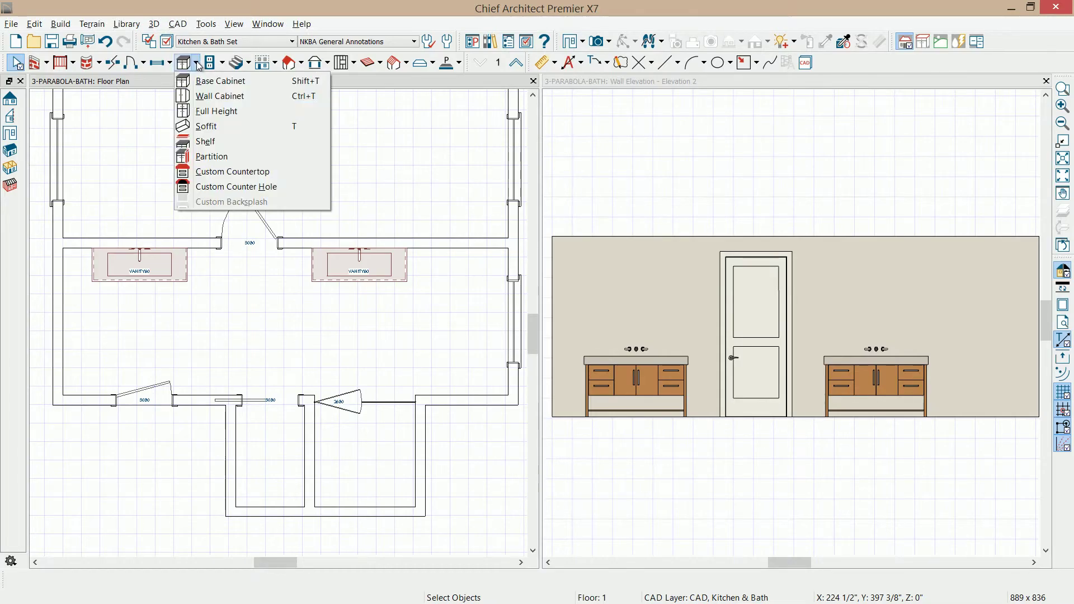
left_click(203, 125)
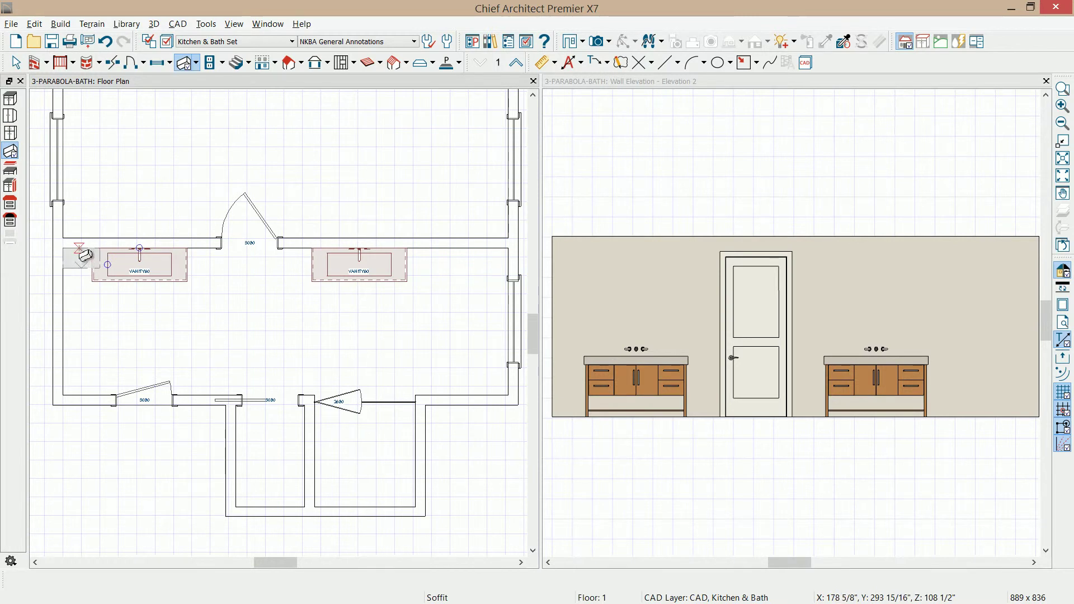
left_click(83, 257)
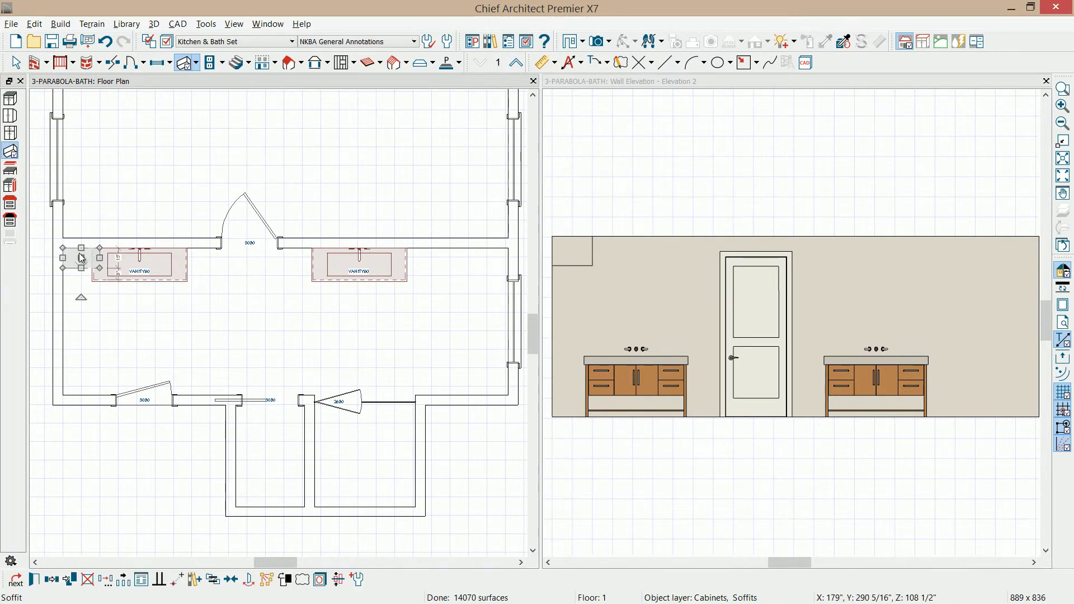
- Make the soffit 9" high, 24" deep, 98 5/8" floor to bottom, and set it as default
double_click(83, 258)
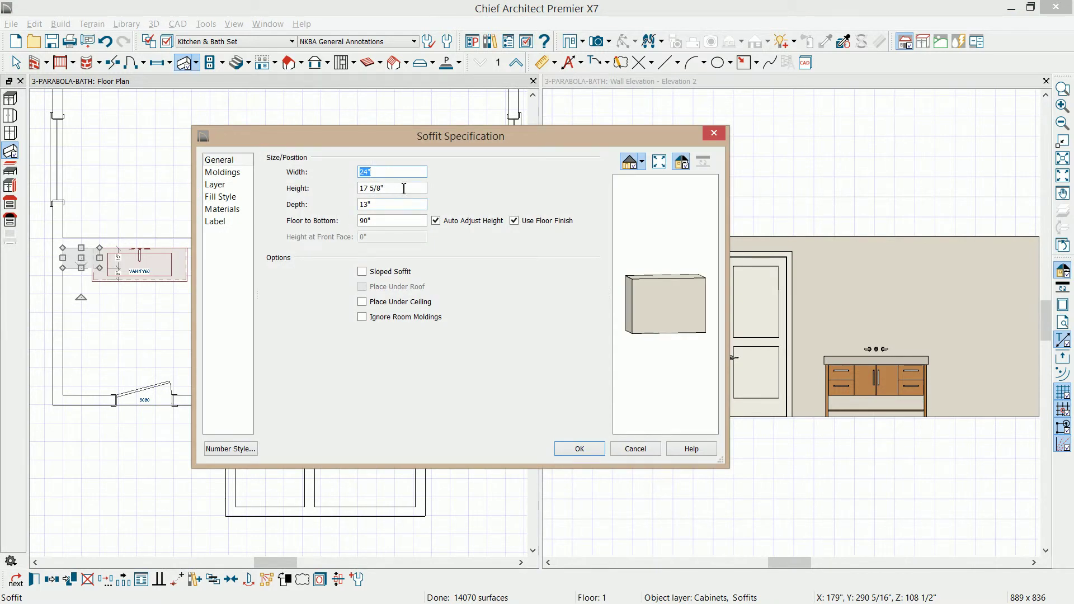
key("Tab")
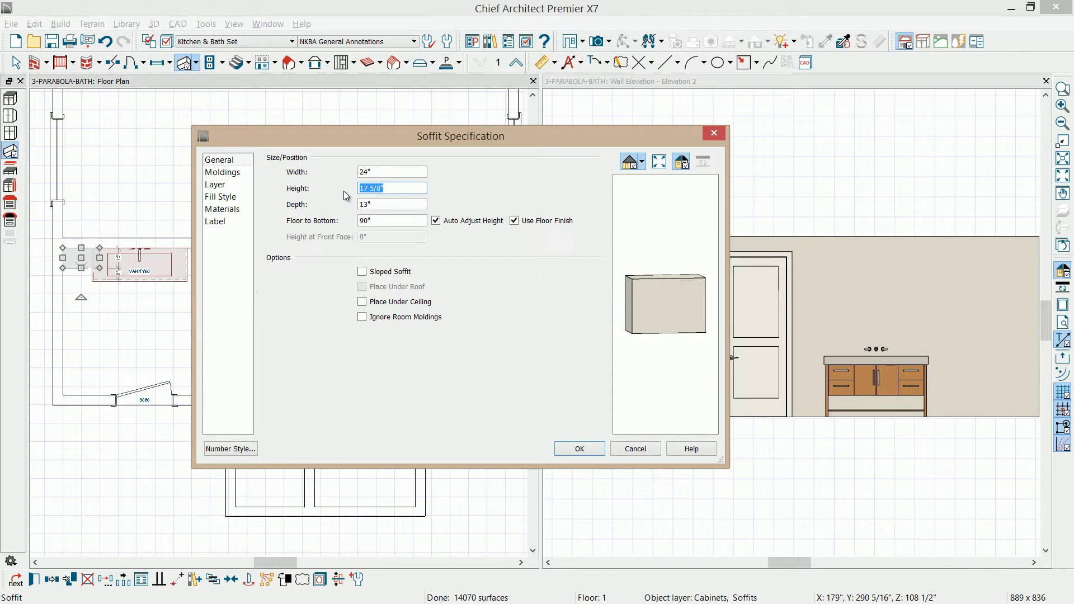
type("9")
key("Tab")
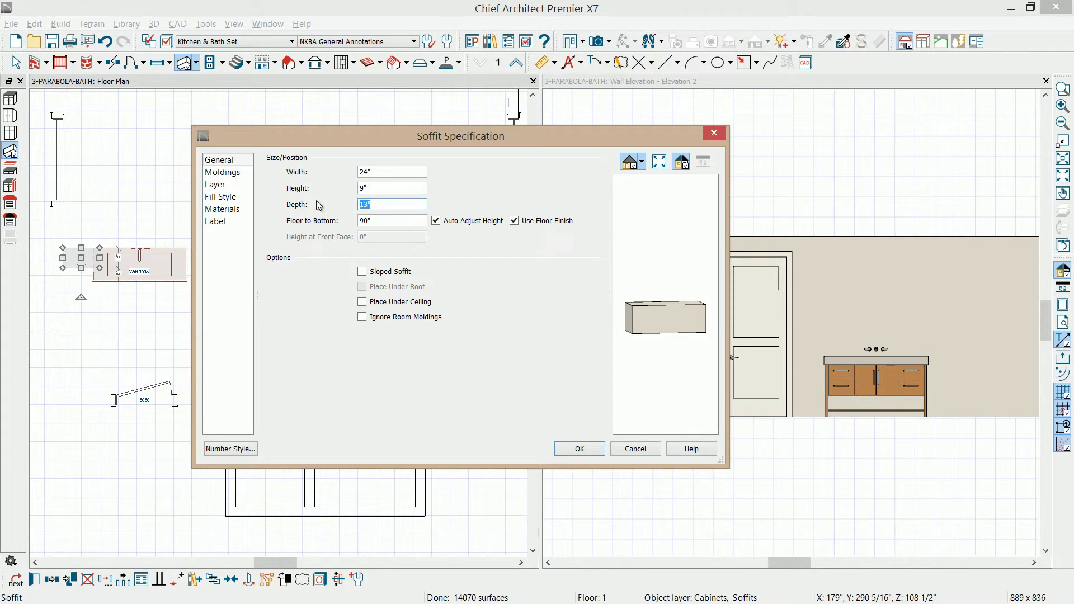
type("24")
left_click_drag(363, 221, 416, 224)
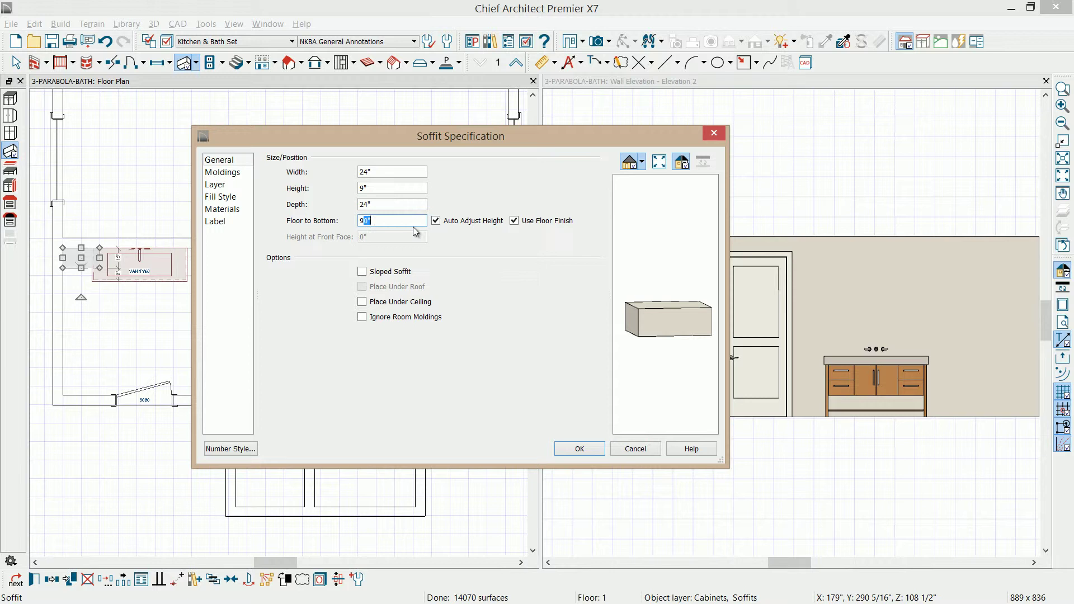
type("8 5/8")
key("Tab")
left_click(579, 448)
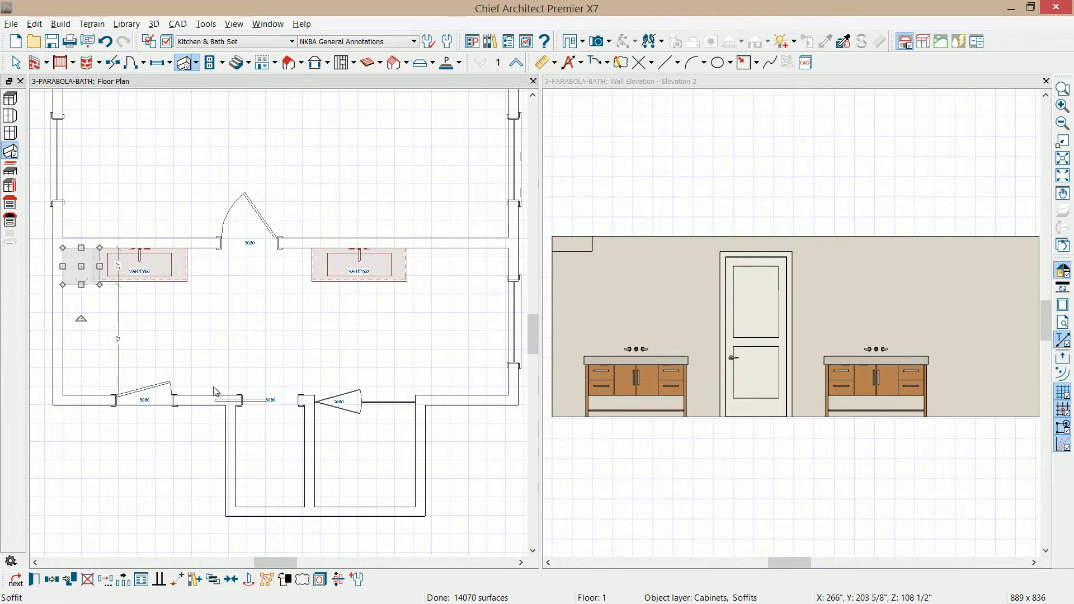
left_click(358, 579)
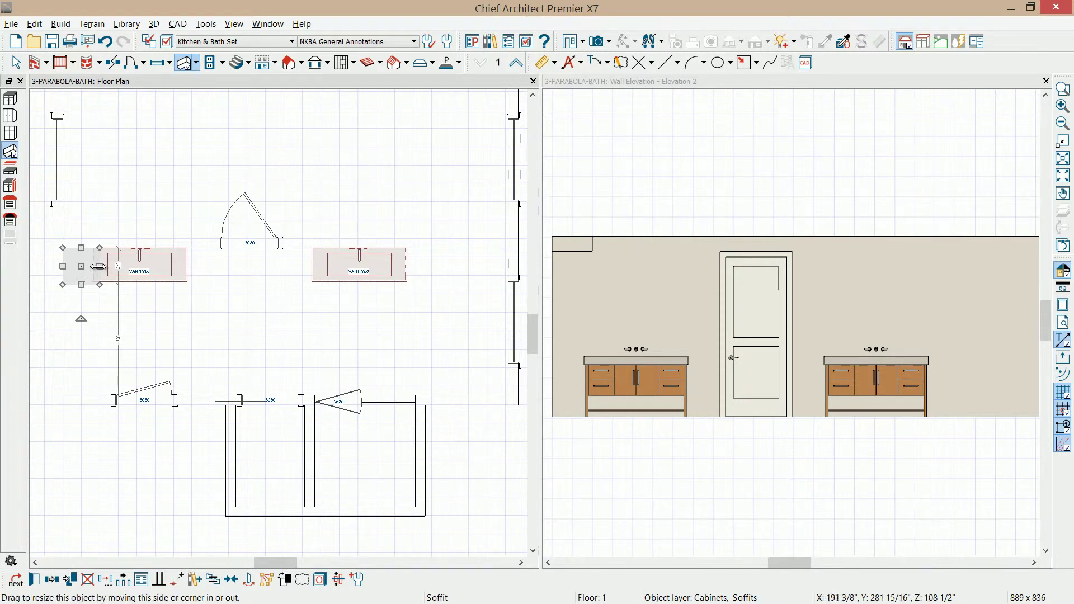
- Stretch the soffit across the vanity wall and mirror it onto the opposite wall
left_click_drag(99, 267, 507, 280)
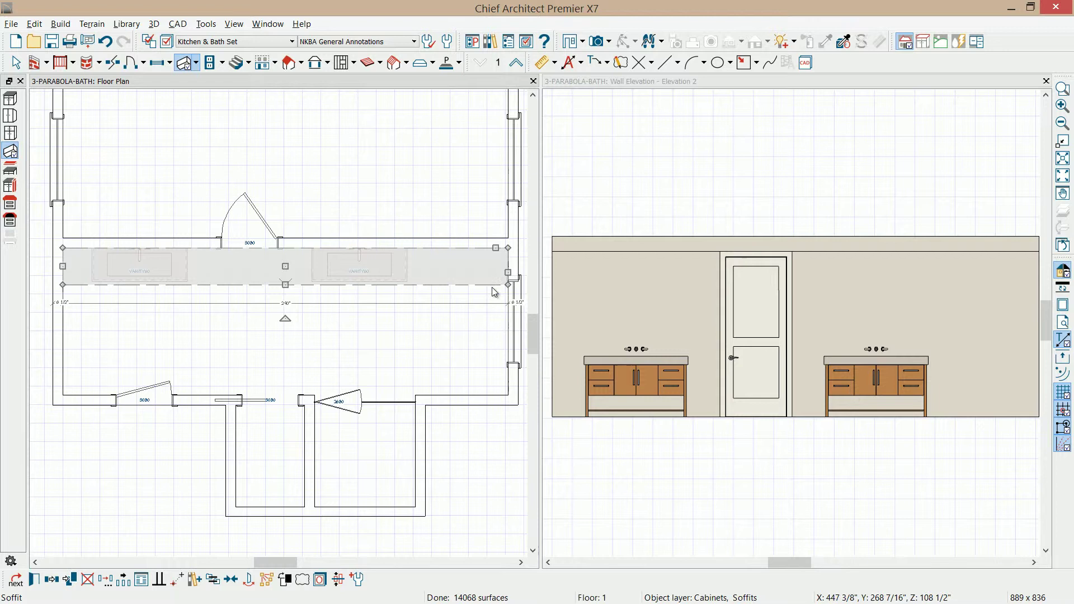
left_click(52, 579)
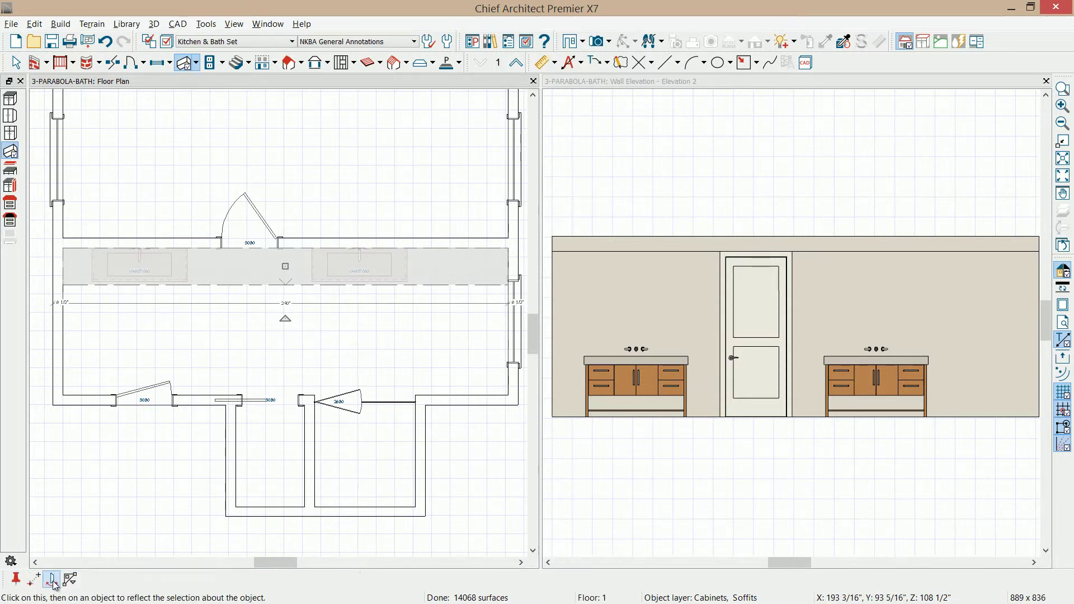
left_click_drag(139, 329, 76, 327)
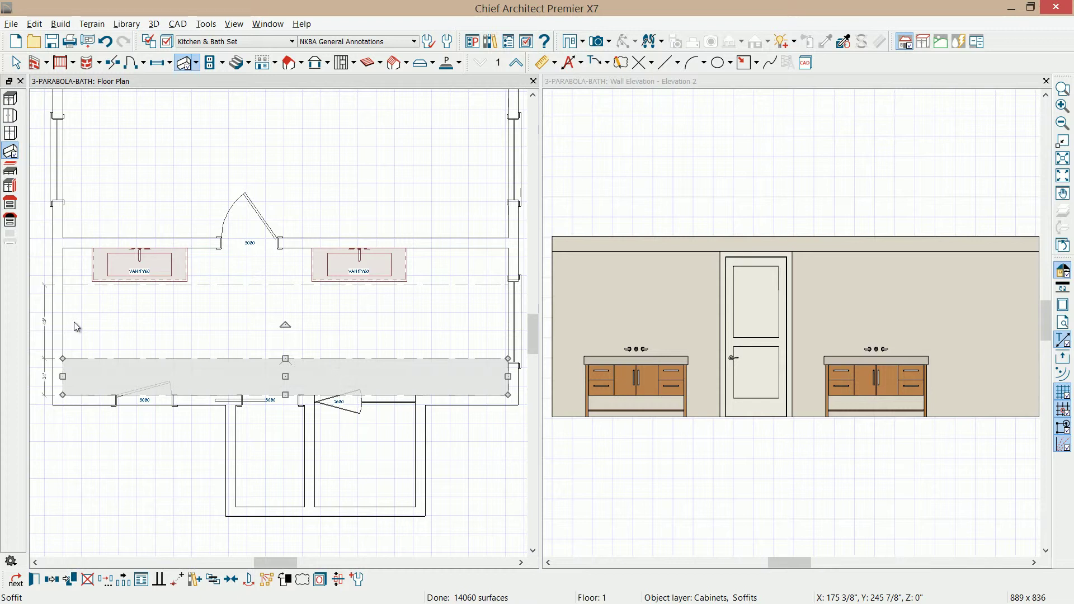
- Add a soffit across the left end, then copy it to the right end and just inside
left_click(185, 62)
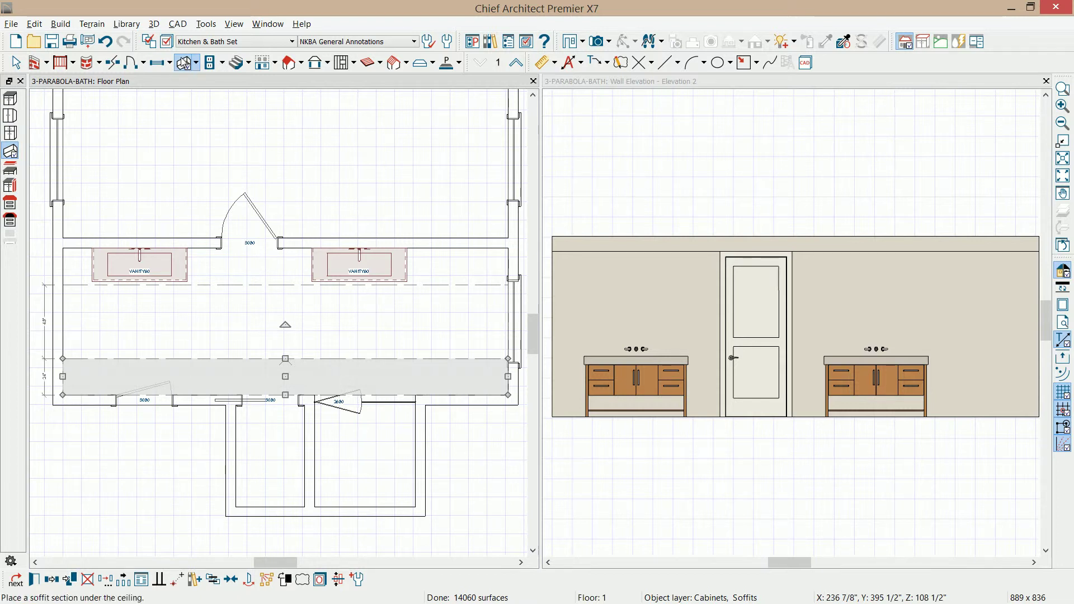
left_click(81, 323)
left_click_drag(81, 323, 81, 359)
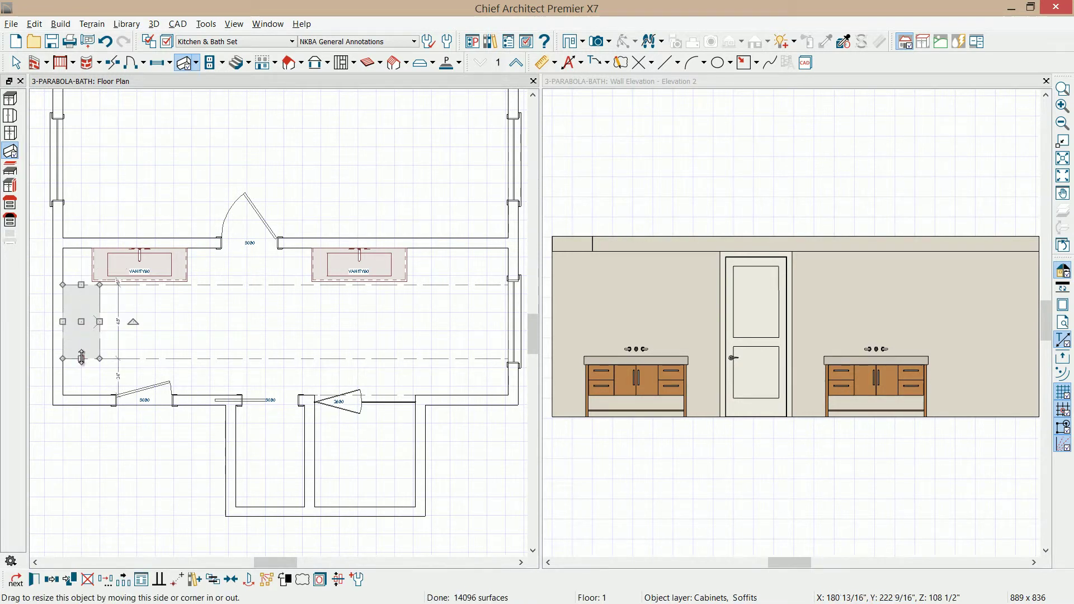
left_click(54, 584)
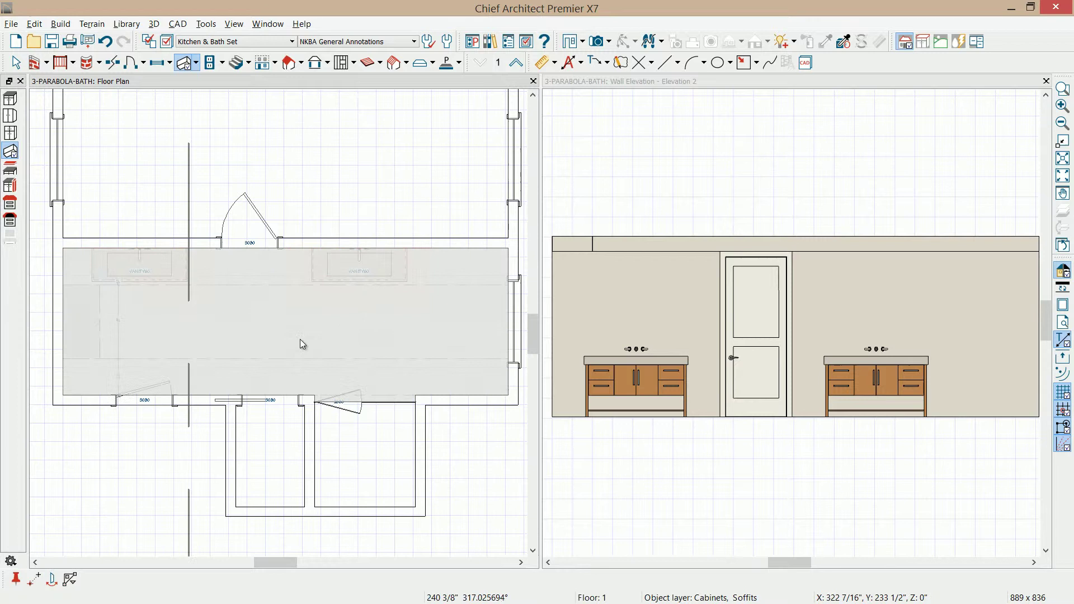
left_click(289, 271)
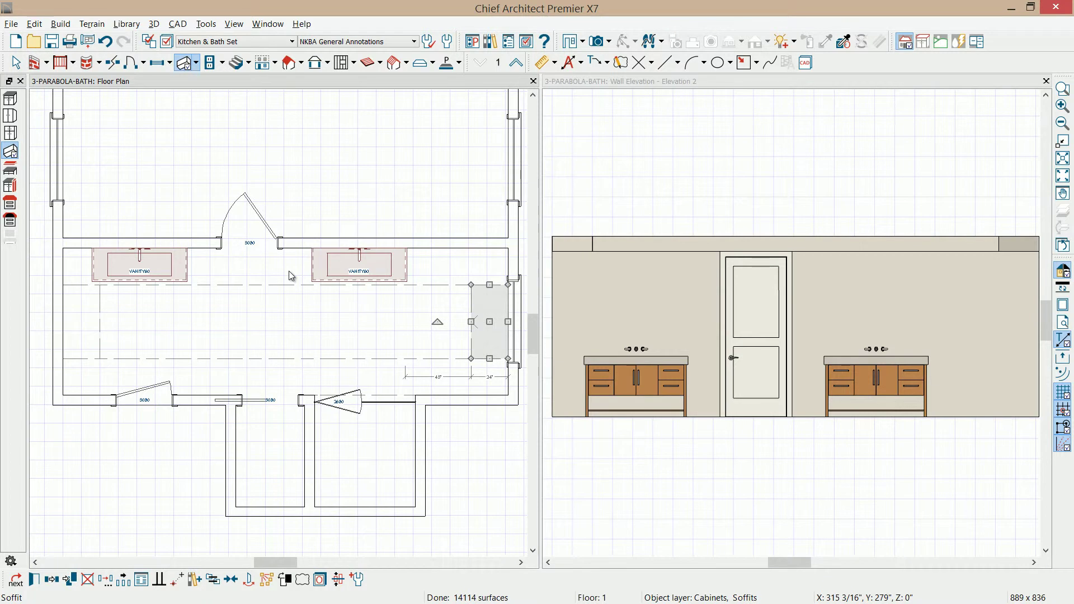
left_click(102, 322)
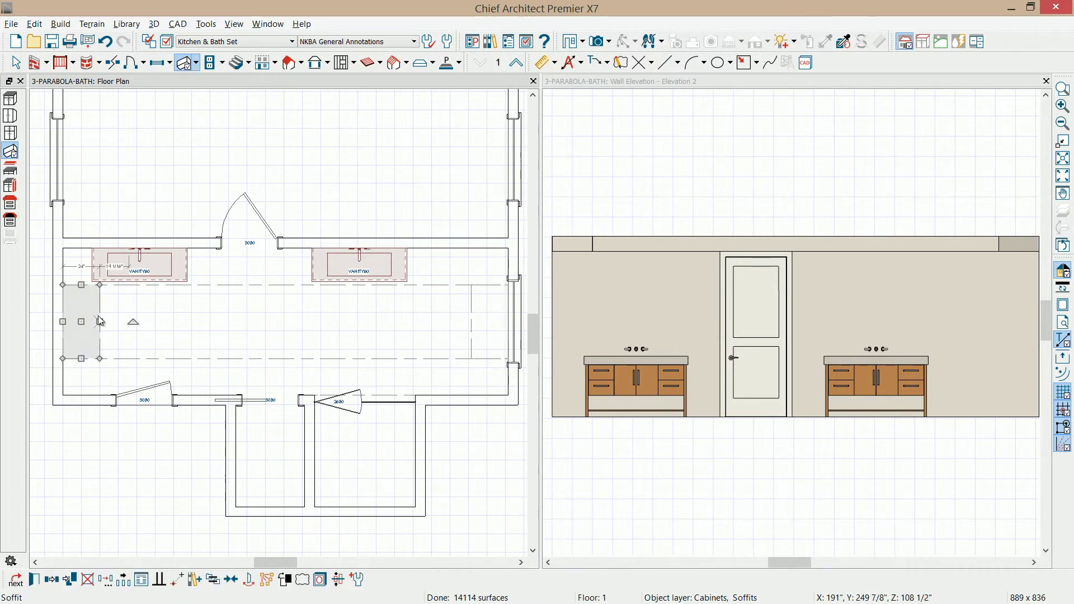
left_click(52, 579)
left_click_drag(84, 323, 144, 327)
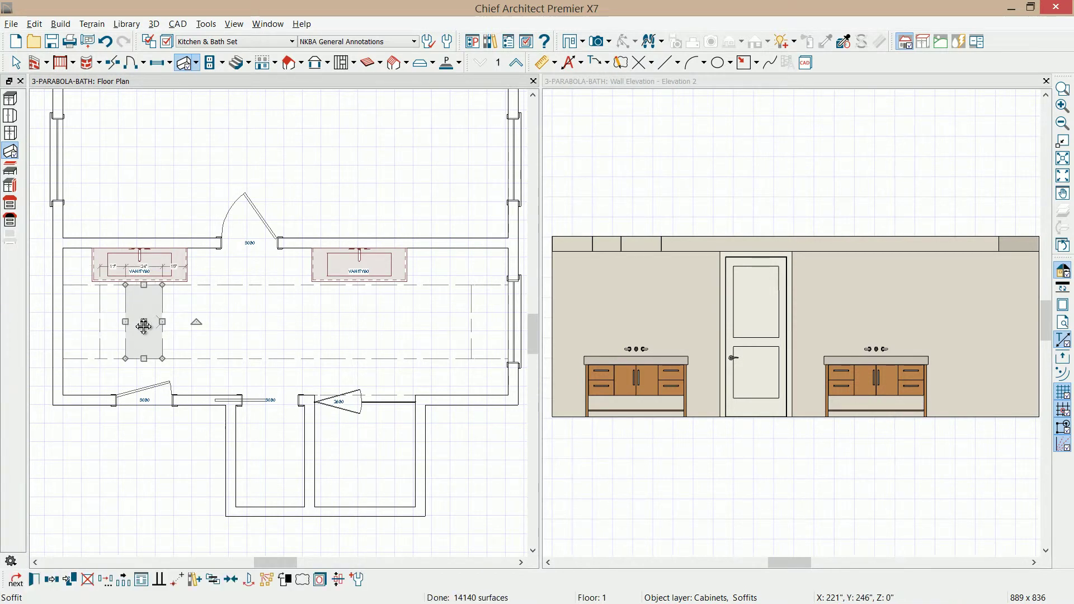
- Resize the inner cross soffit to 9" deep, 4" high, 103 5/8" floor to bottom
double_click(144, 327)
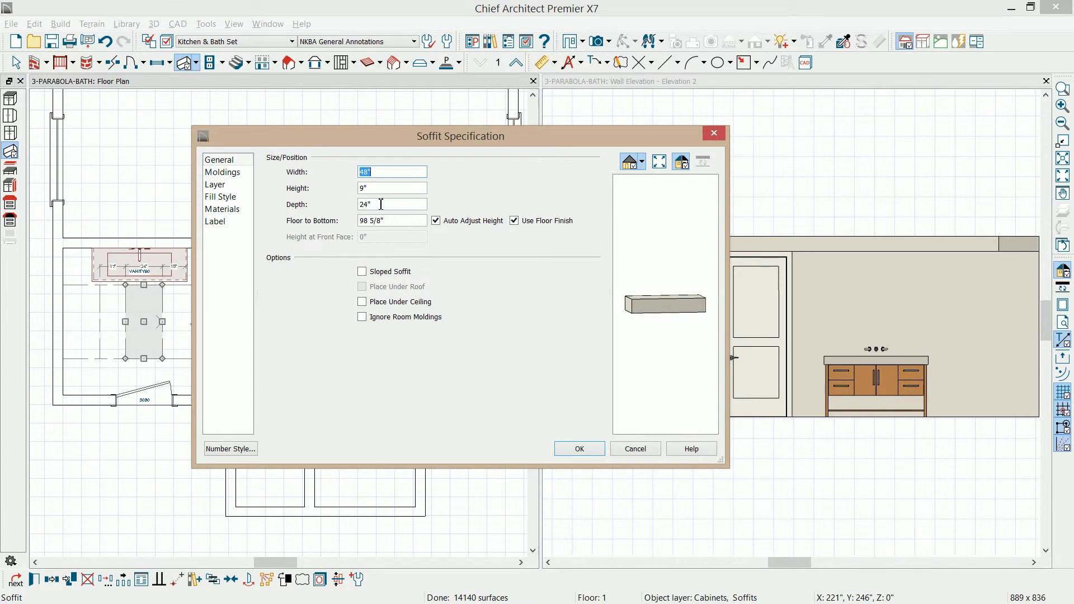
left_click_drag(381, 205, 350, 212)
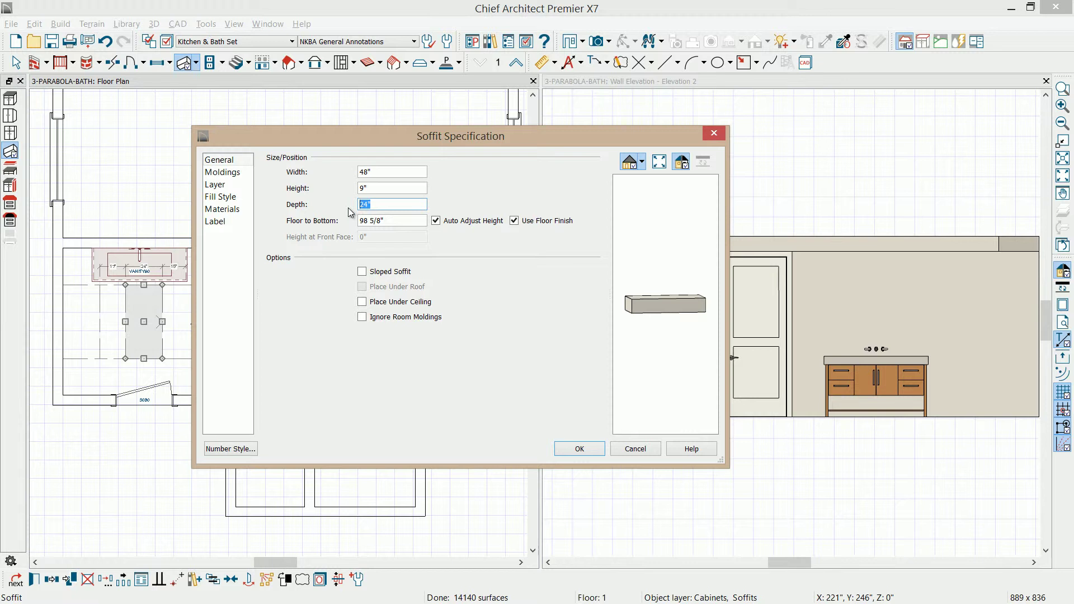
type("9")
left_click_drag(367, 188, 331, 193)
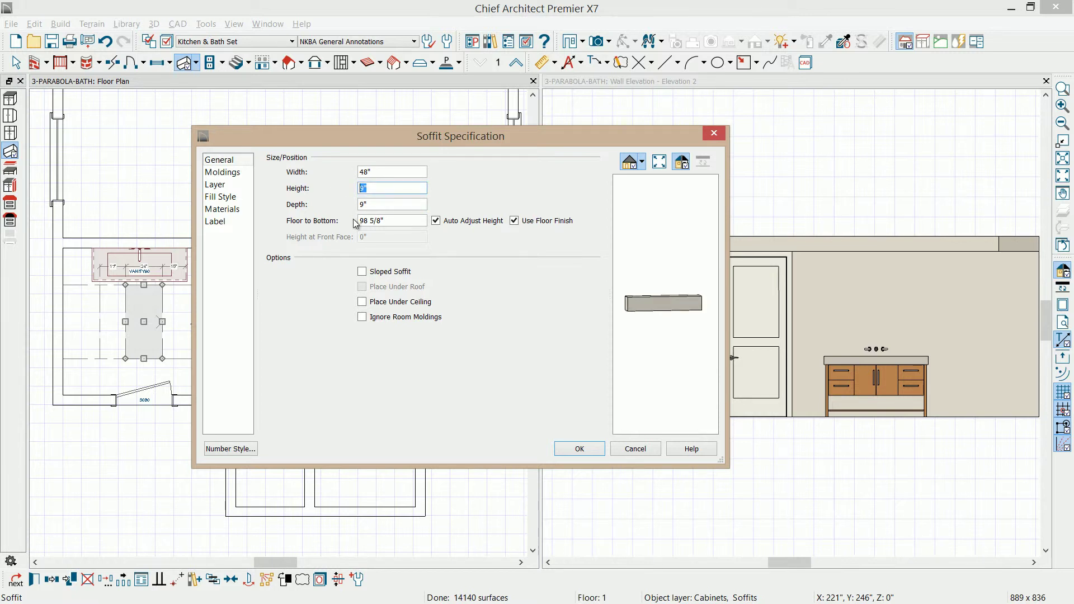
type("4")
left_click_drag(371, 223, 336, 224)
type("10")
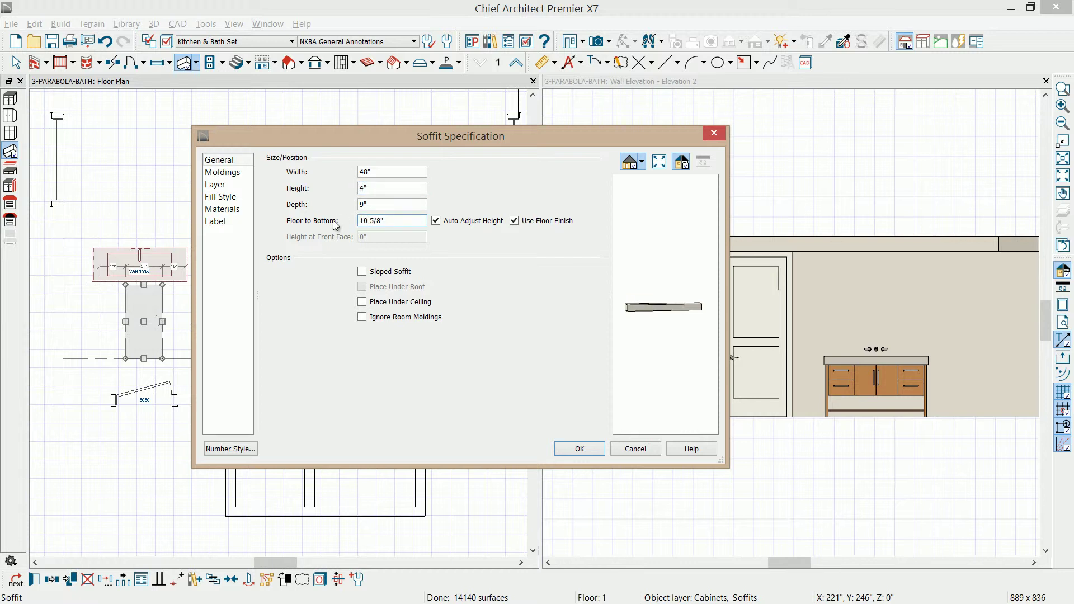
type("3")
left_click(585, 446)
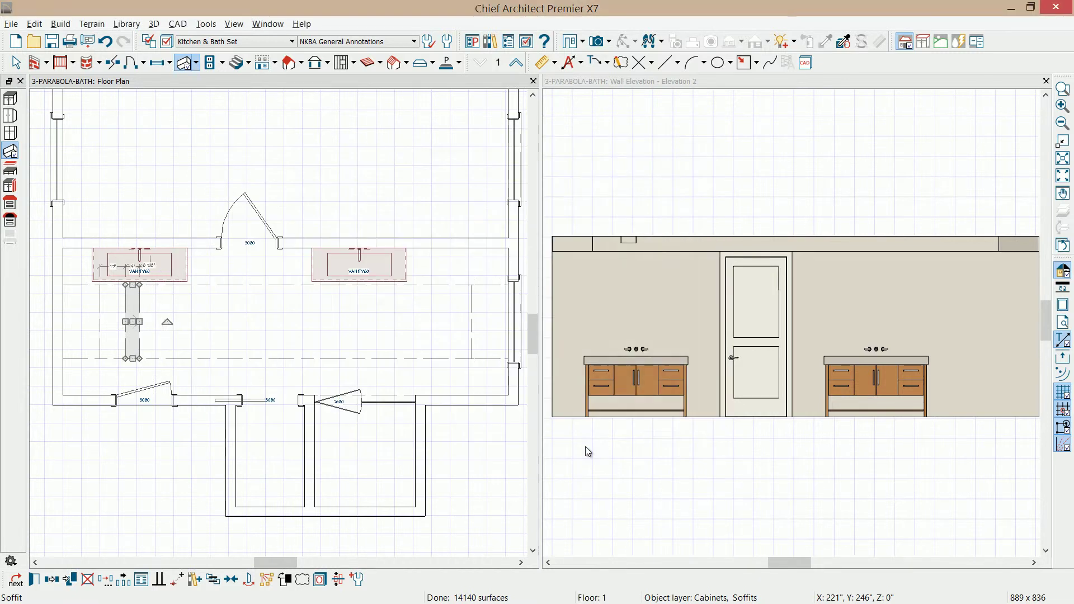
scroll(118, 324, "up", 1)
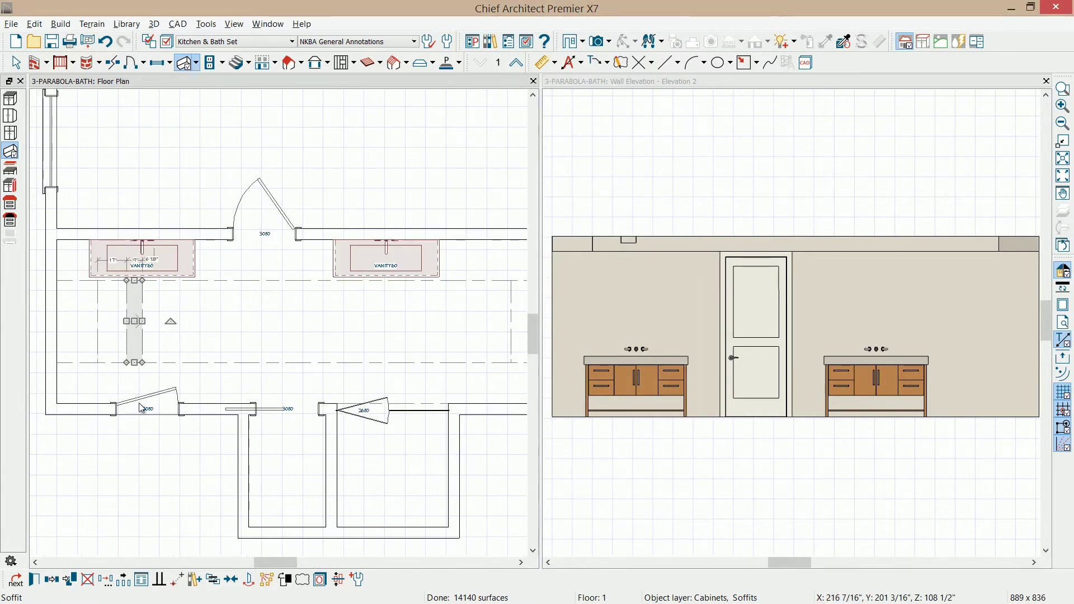
scroll(140, 407, "down", 3)
key("Escape")
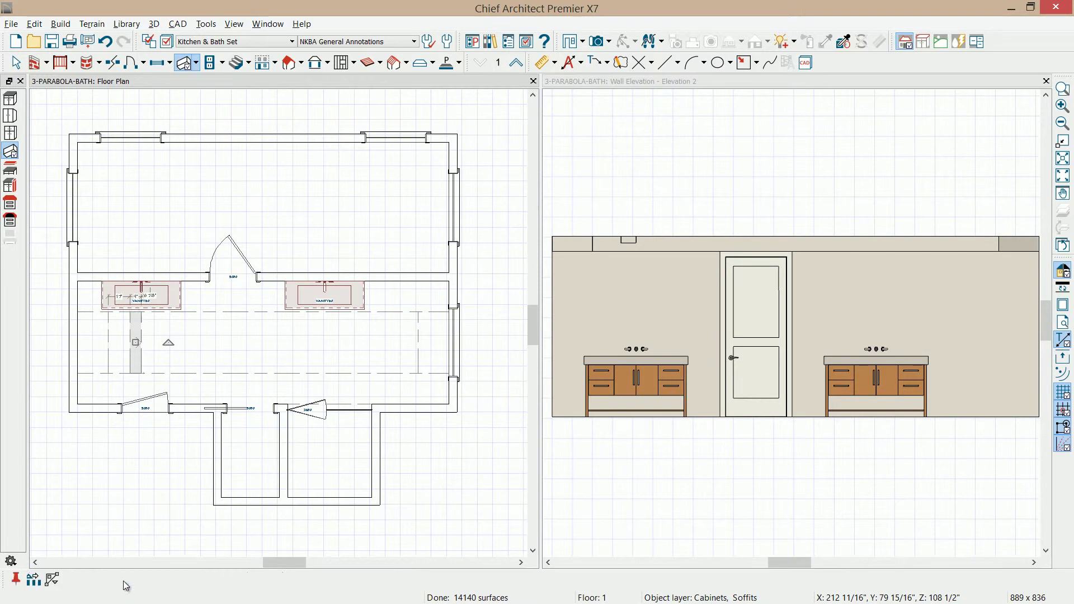
- Multiple-copy the thin soffit strip in a row across the room
double_click(34, 579)
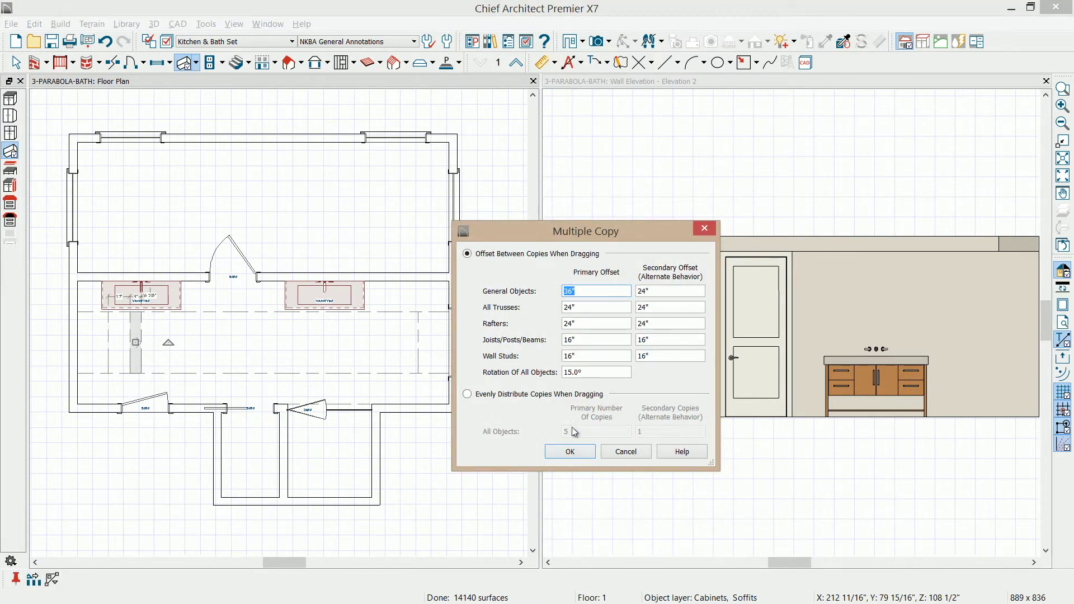
left_click(571, 452)
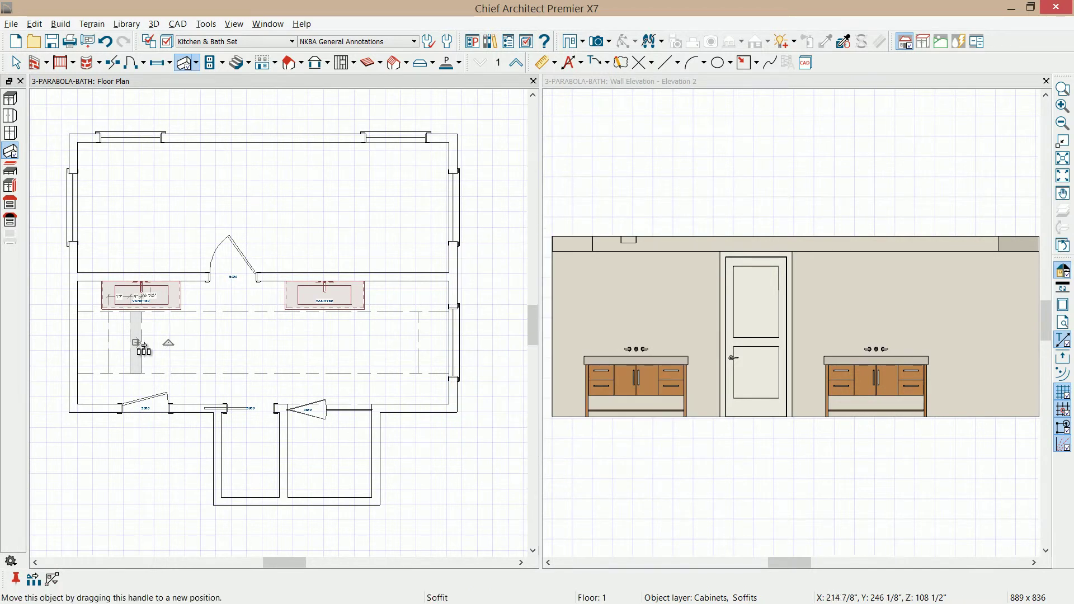
left_click_drag(142, 345, 414, 351)
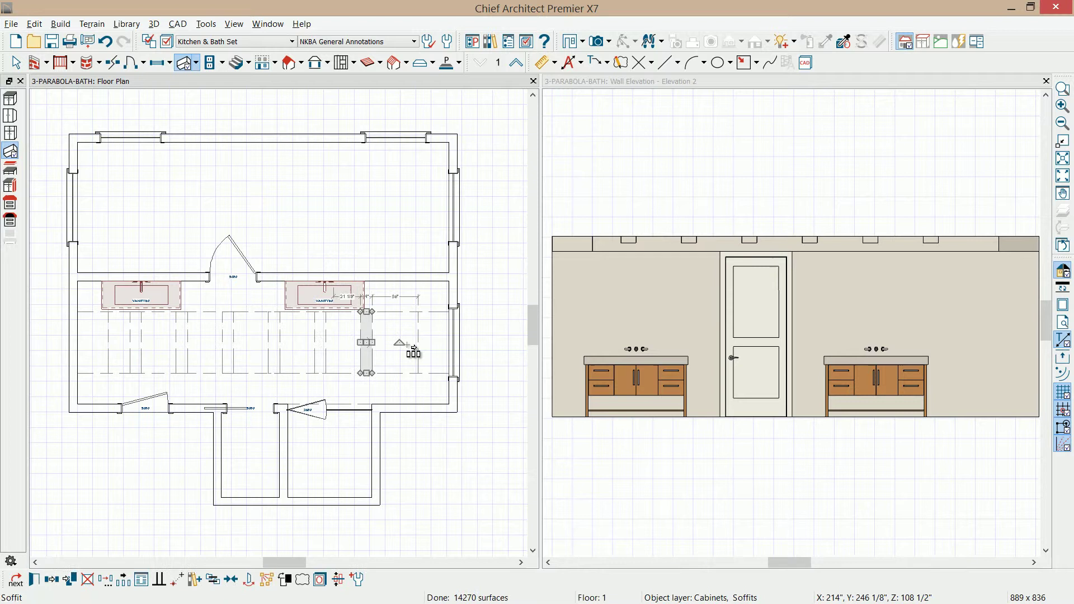
- Center the six soffit strips within the bathroom
left_click(321, 342)
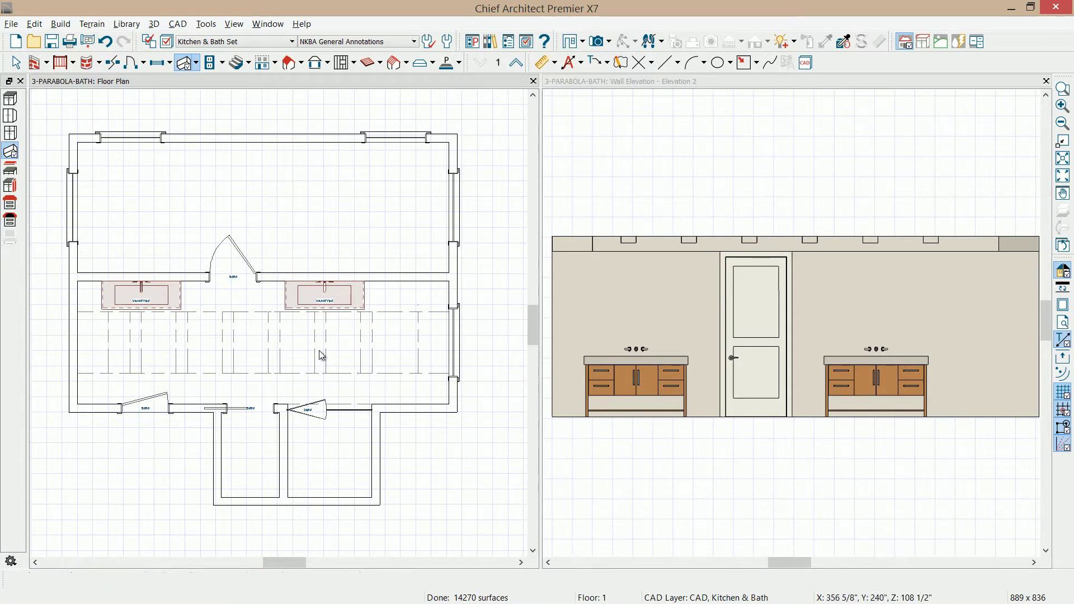
left_click(366, 342, "shift")
left_click(274, 348, "shift")
left_click(228, 342, "shift")
left_click(183, 342, "shift")
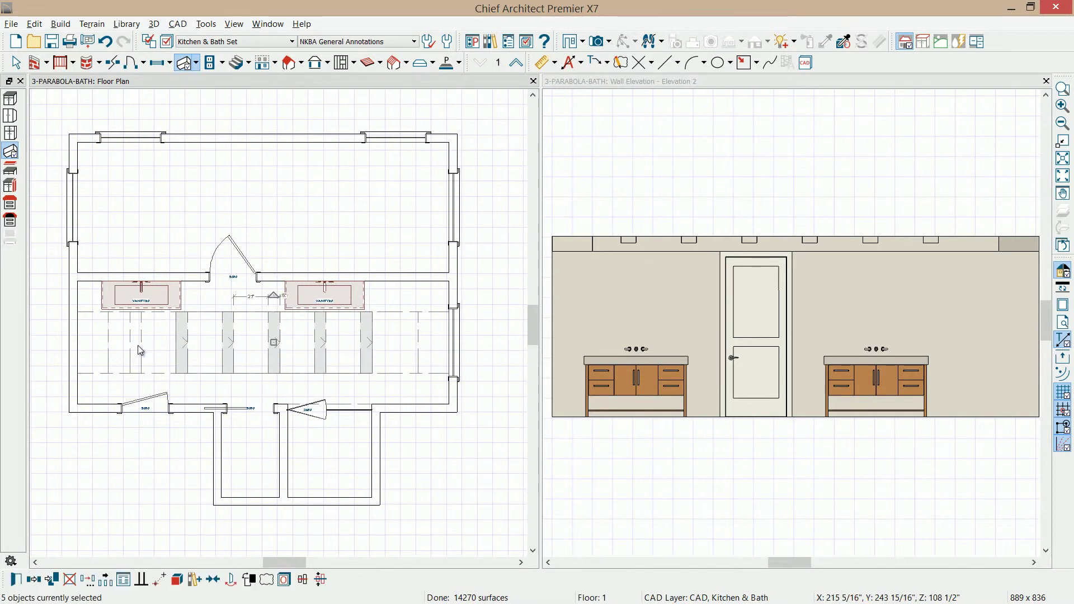
left_click(136, 344, "shift")
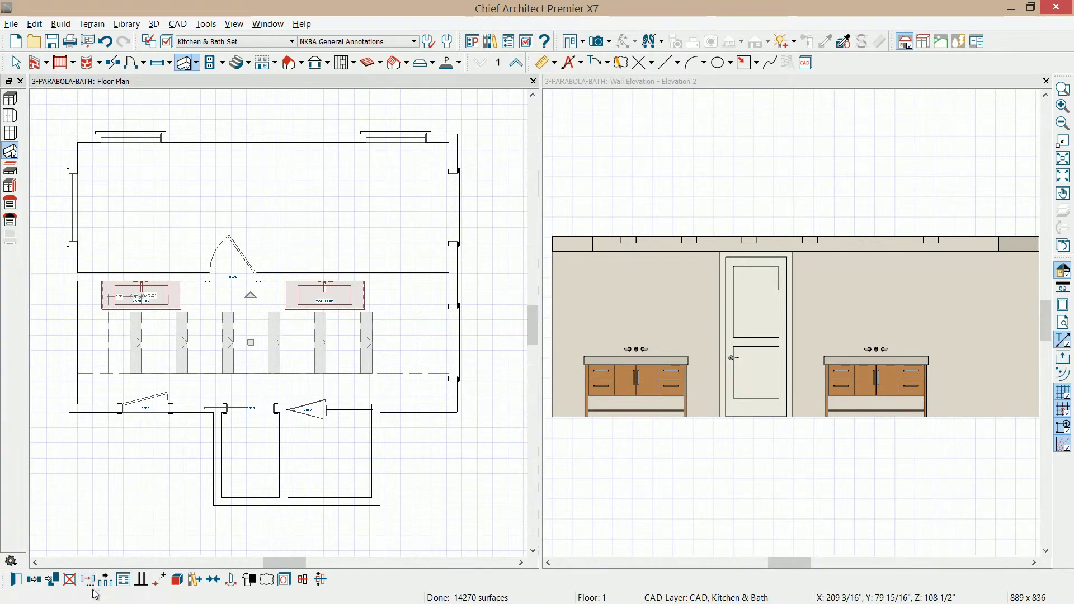
left_click(213, 579)
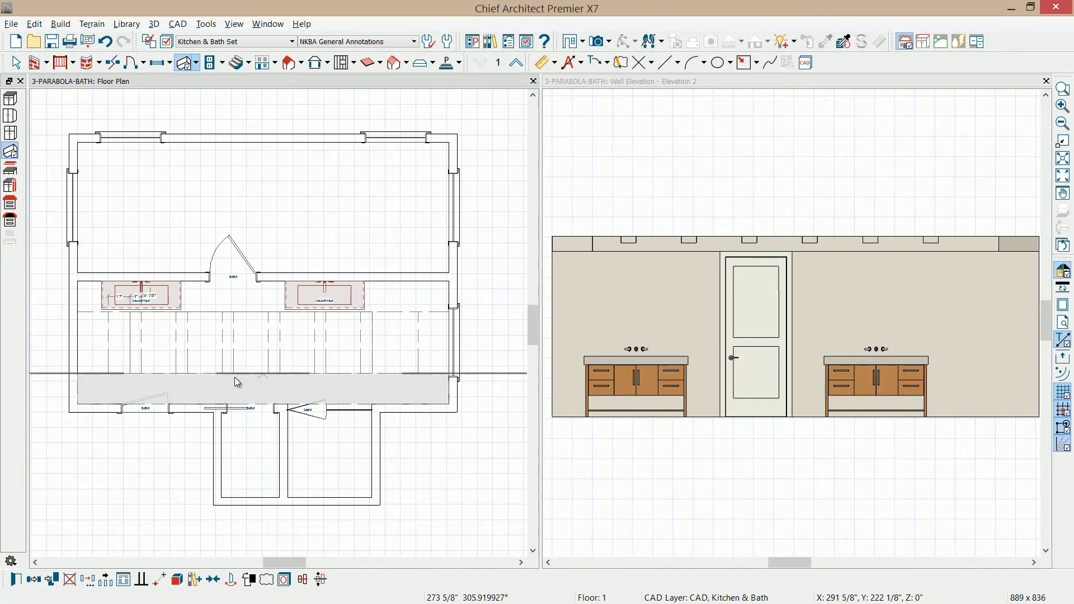
left_click(284, 345)
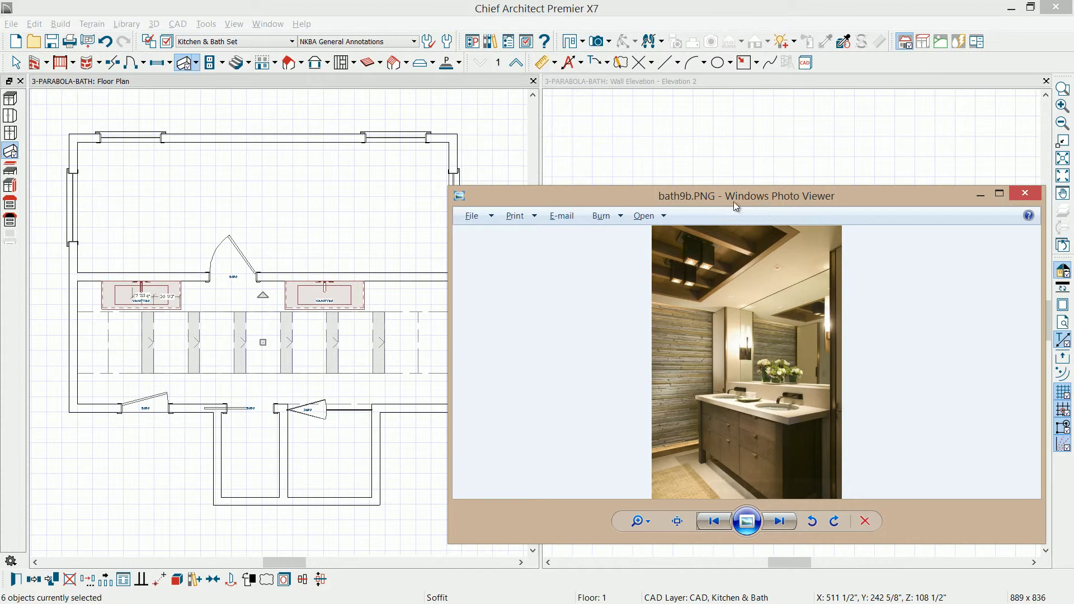
- Move the bath9b reference photo aside, off the wall elevation
left_click_drag(600, 196, 936, 180)
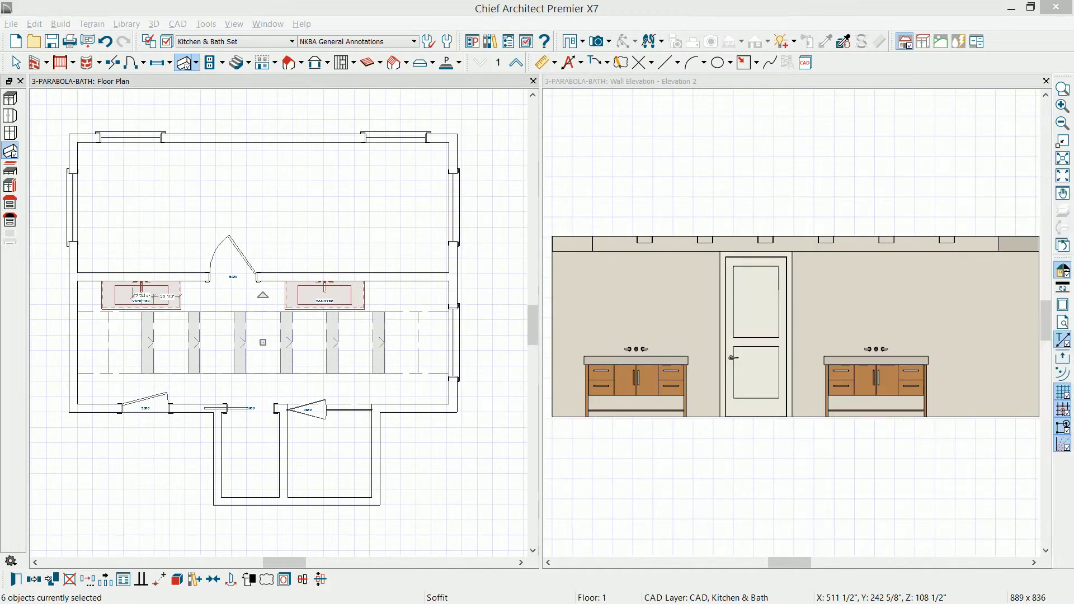
- Select Celing Lights from the User Catalog's PARABOLA-BATH folder in the Library Browser
left_click(490, 42)
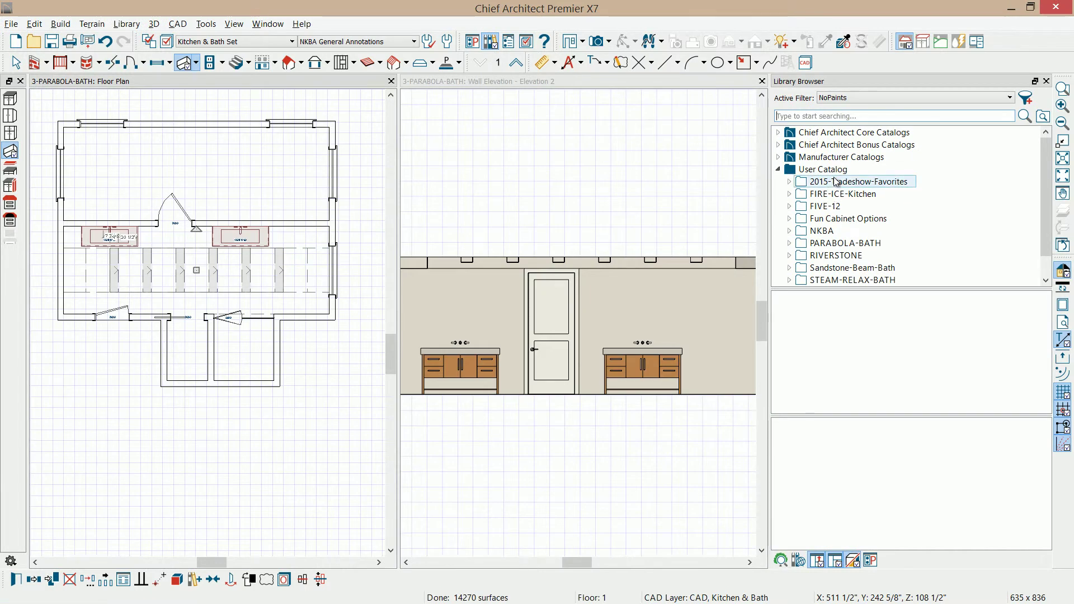
left_click(830, 171)
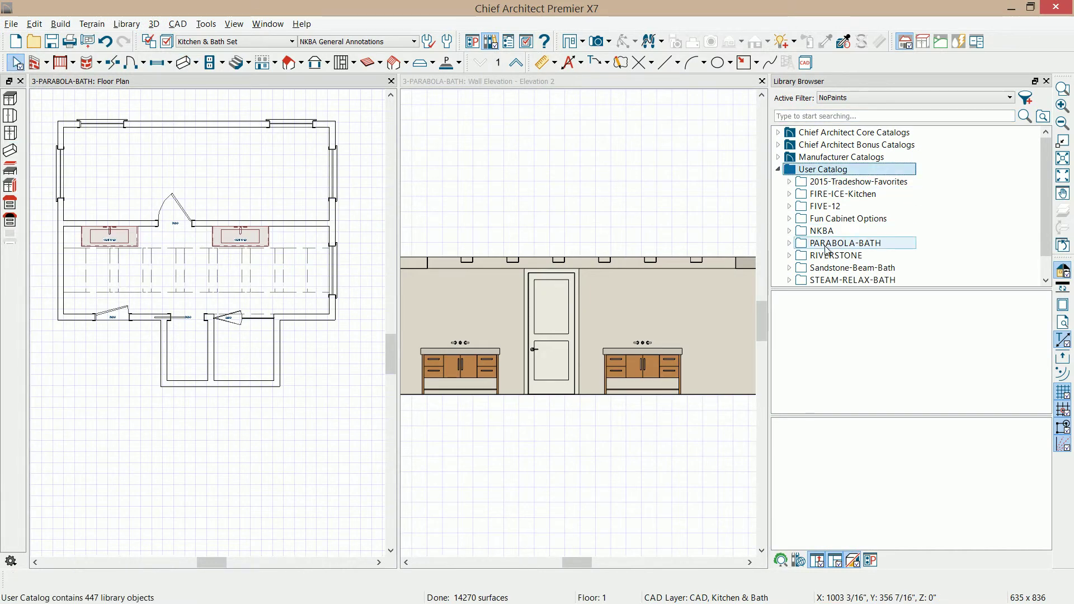
left_click(789, 242)
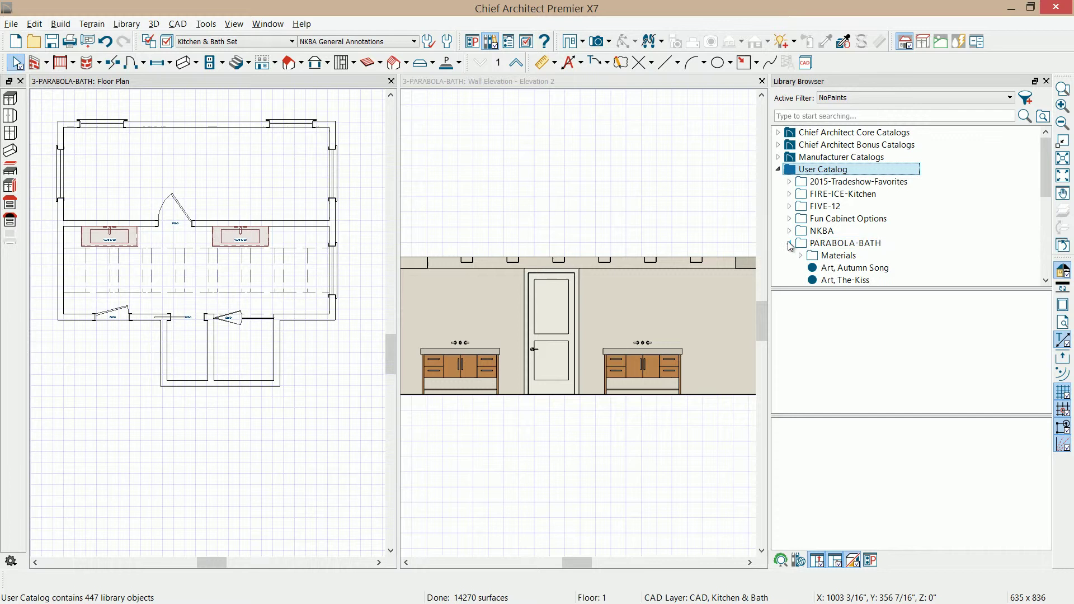
left_click_drag(1045, 180, 1048, 226)
left_click(871, 171)
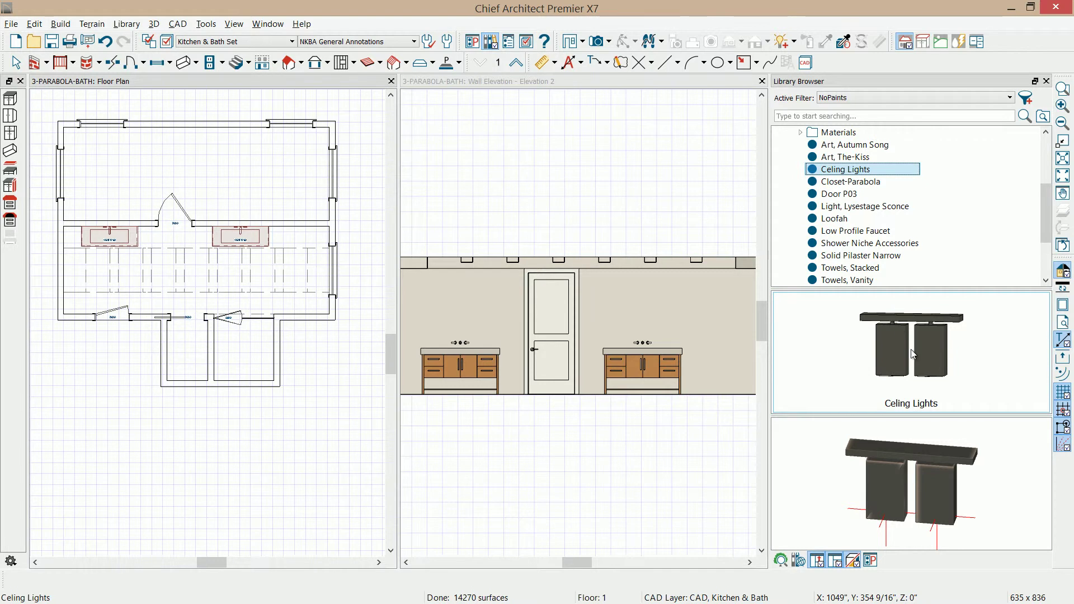
left_click(907, 324)
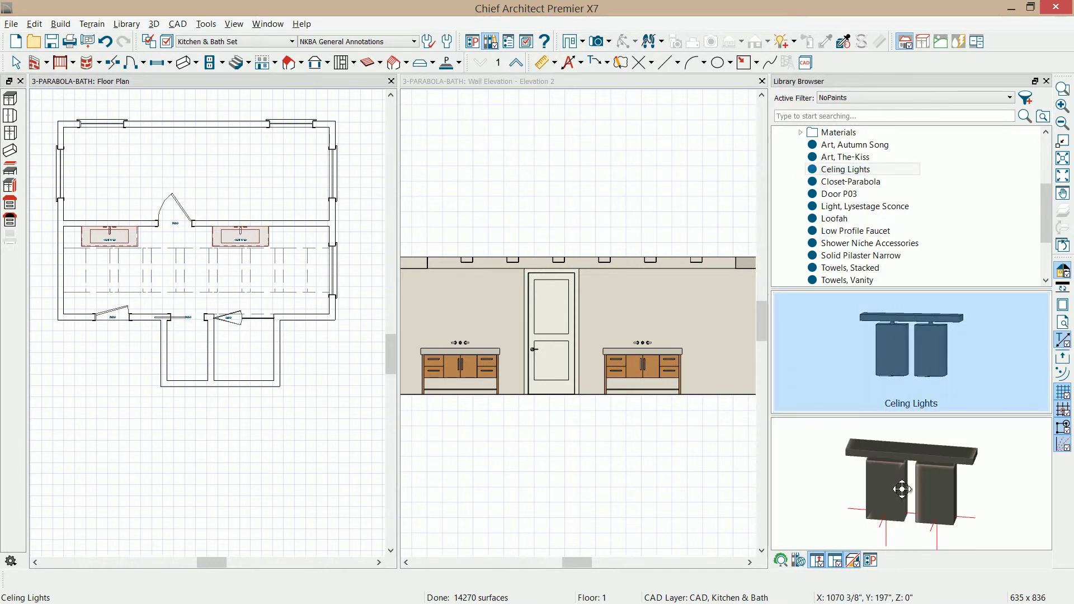
left_click_drag(902, 489, 854, 463)
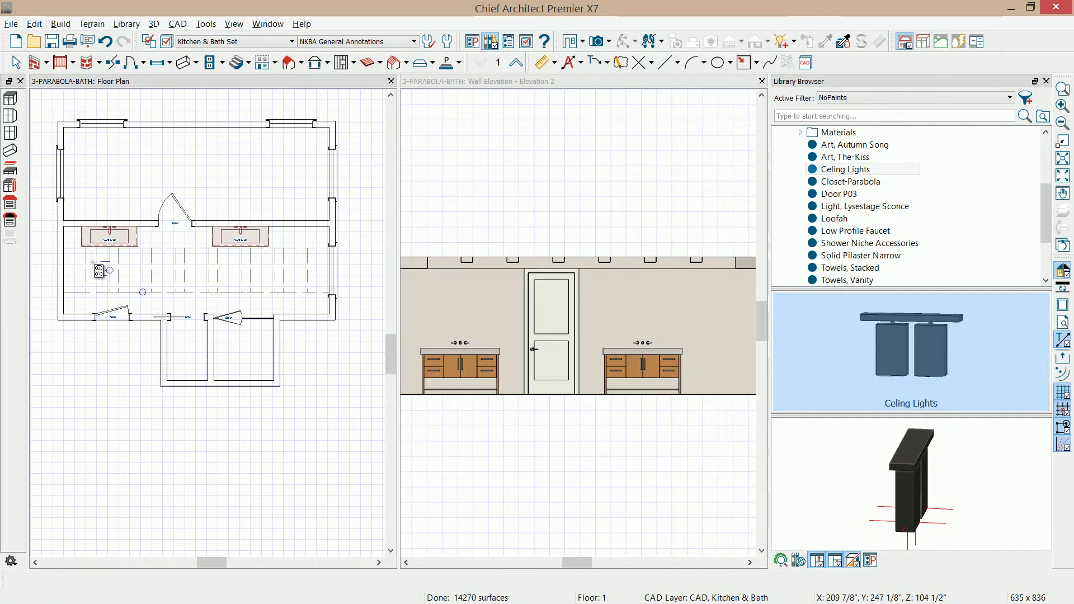
- Place a ceiling light in the bathroom and show its ceiling-mount layer
left_click(99, 271)
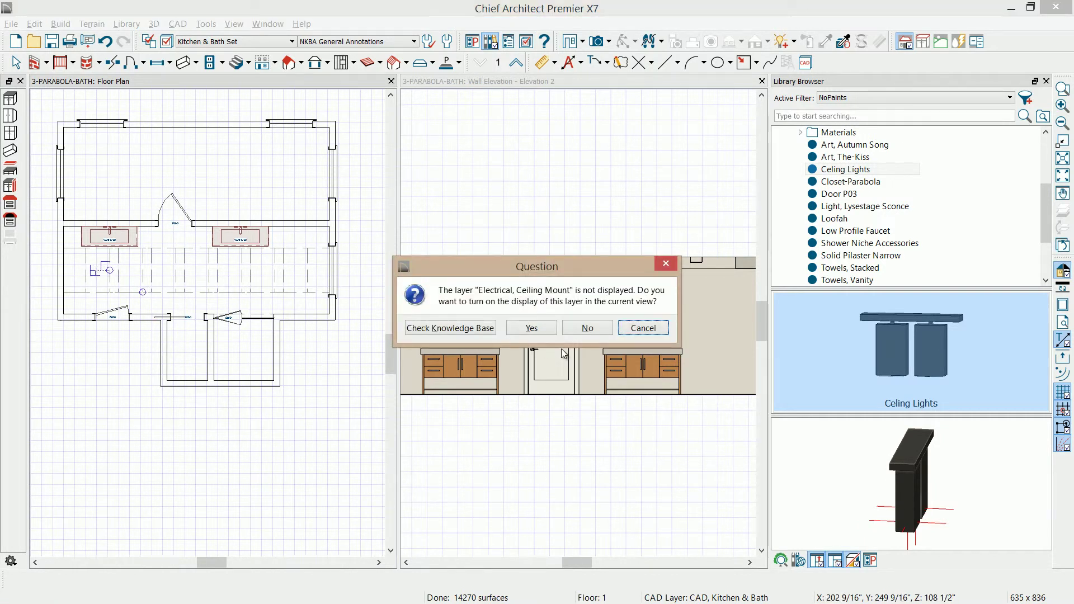
left_click(532, 328)
scroll(193, 307, "up", 4)
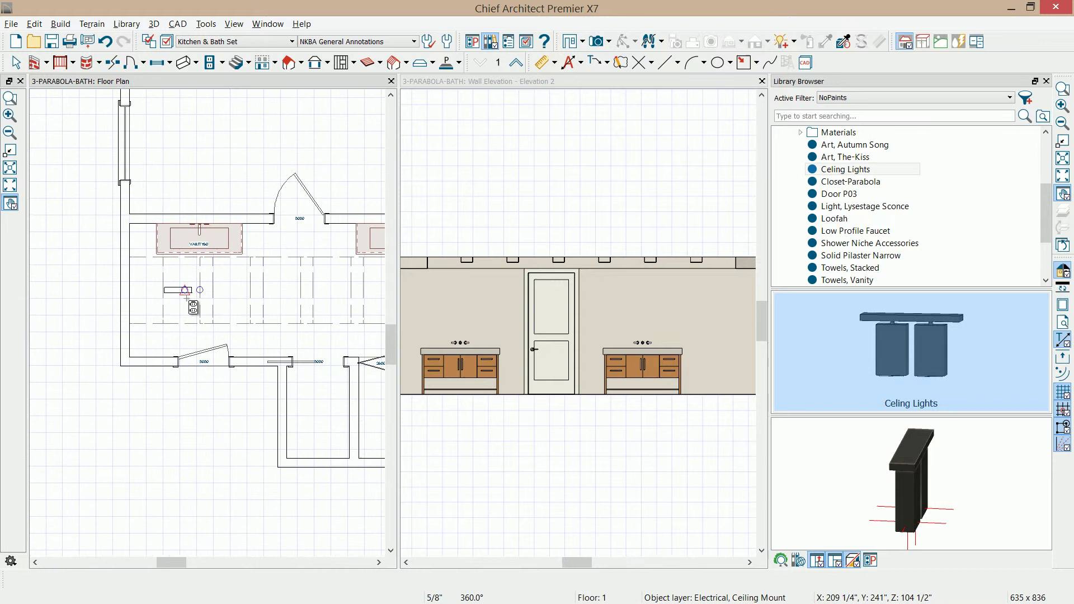
scroll(193, 307, "up", 2)
key("Escape")
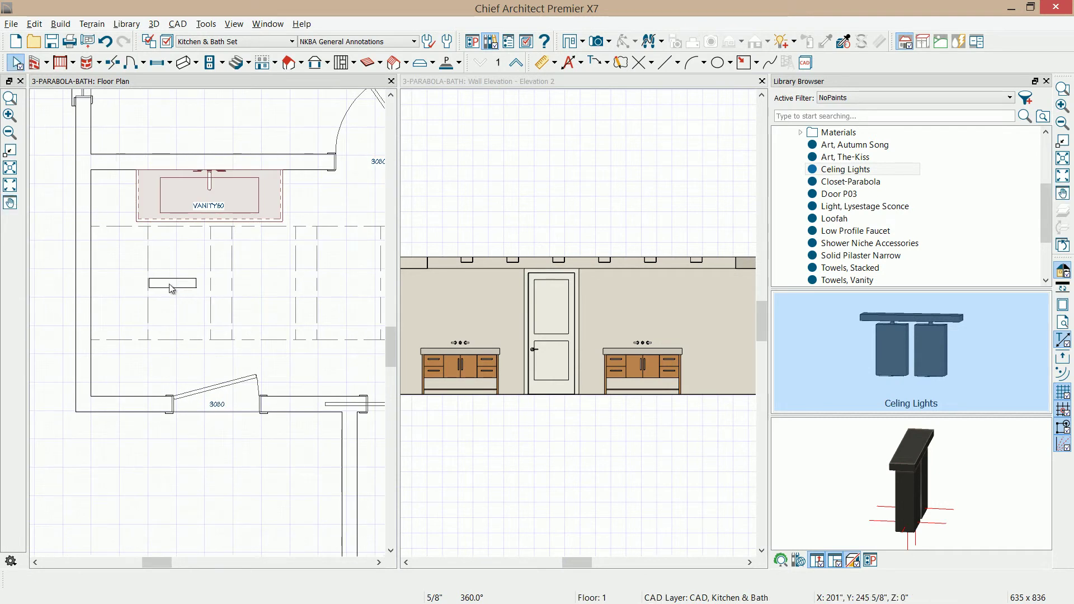
- Rotate the light 90°, center it between the walls, and repeat it across the room
left_click(171, 288)
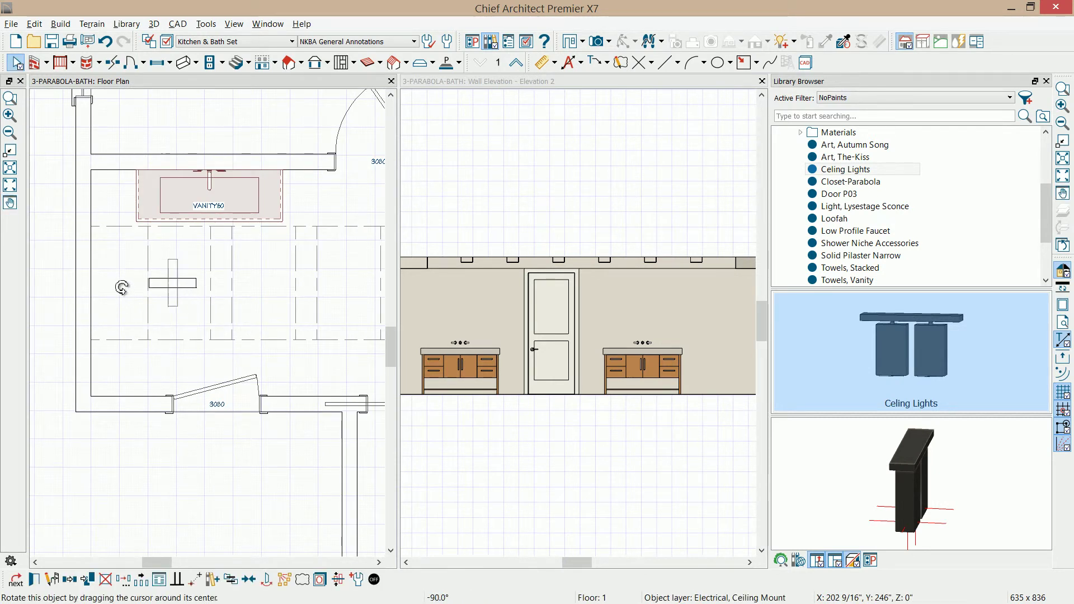
left_click_drag(121, 288, 120, 286)
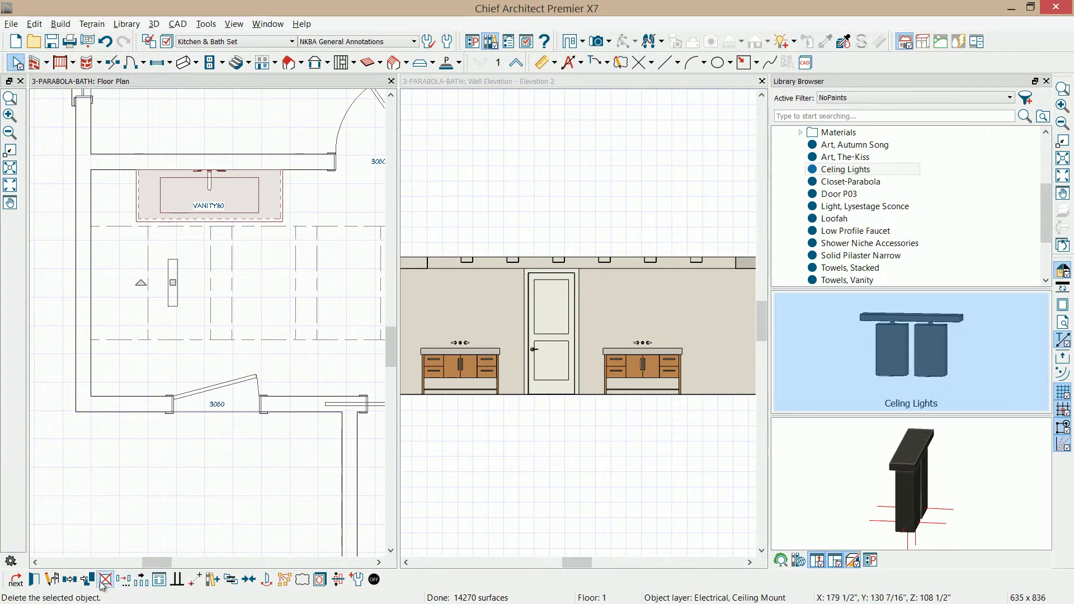
left_click(249, 580)
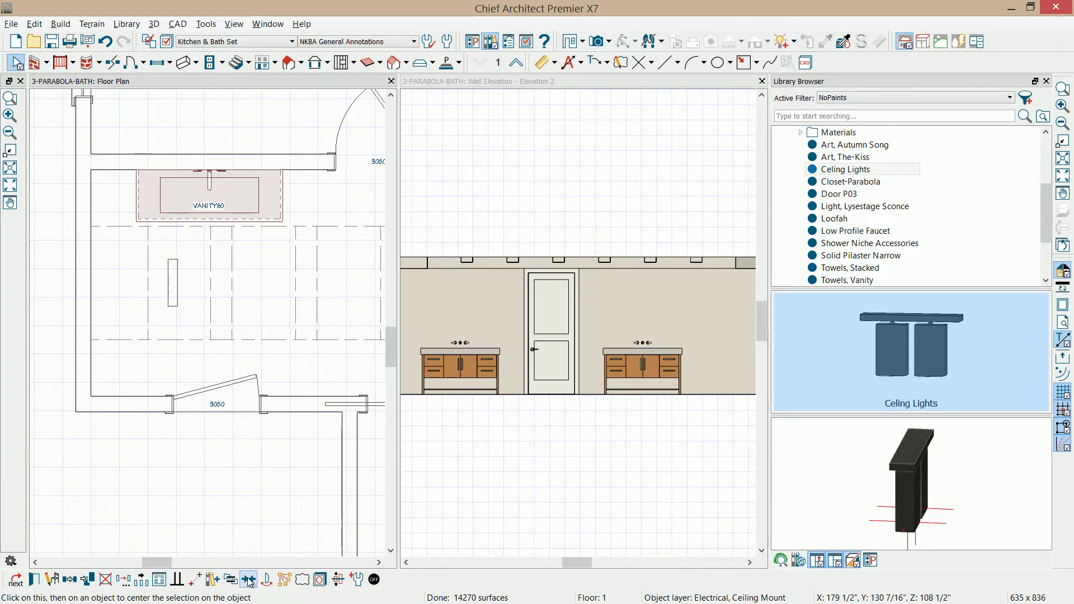
left_click(120, 282)
scroll(123, 282, "down", 1)
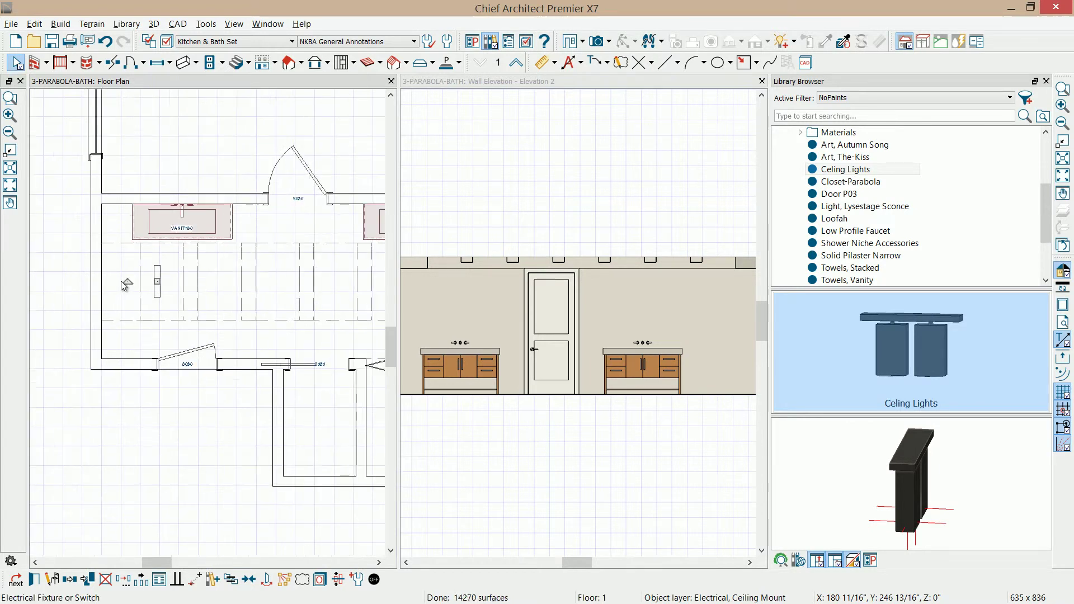
scroll(124, 284, "down", 3)
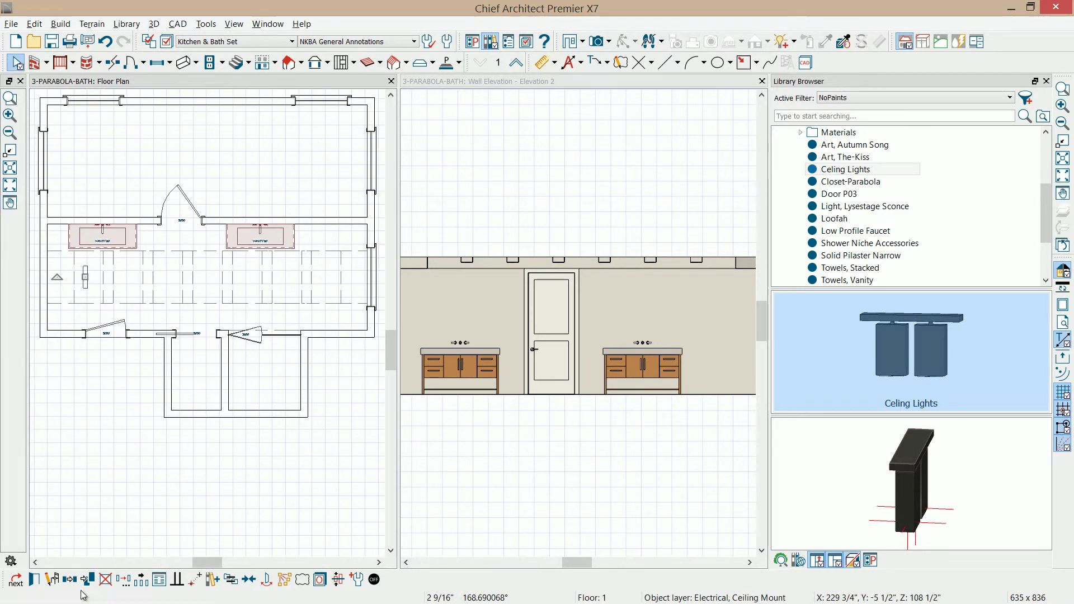
left_click(141, 580)
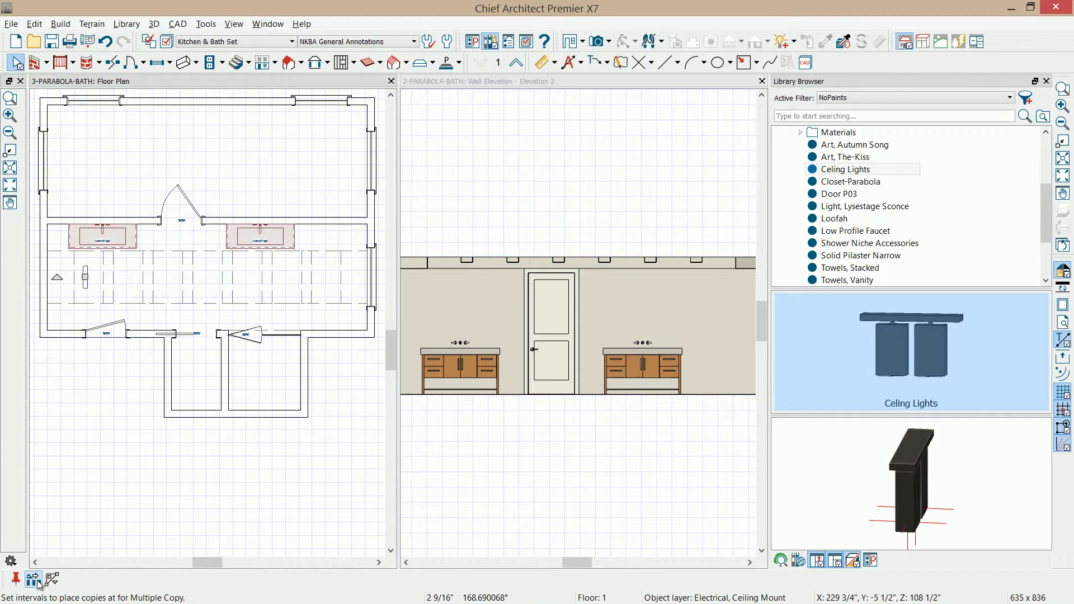
left_click_drag(85, 277, 331, 280)
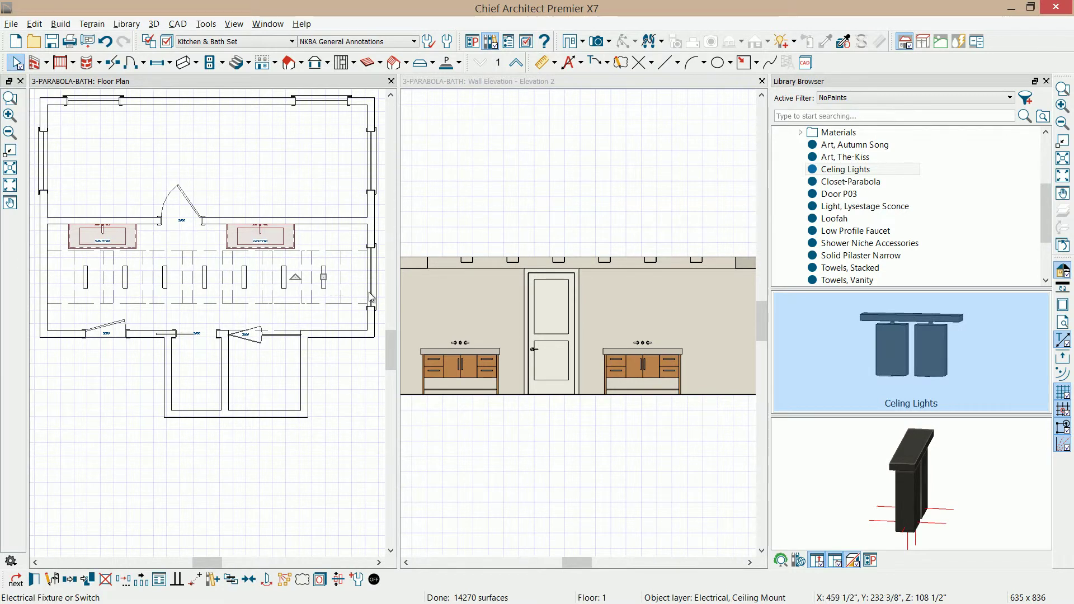
- Create a full camera view aimed at the vanity and door, orbited to show the ceiling lights
left_click(1047, 82)
left_click(596, 41)
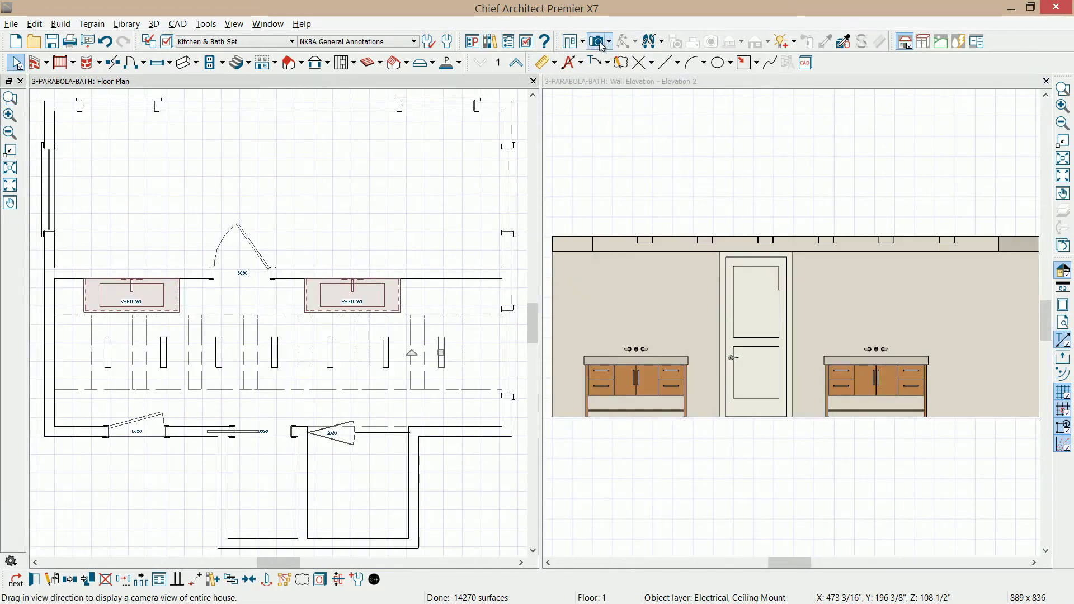
left_click_drag(353, 404, 243, 315)
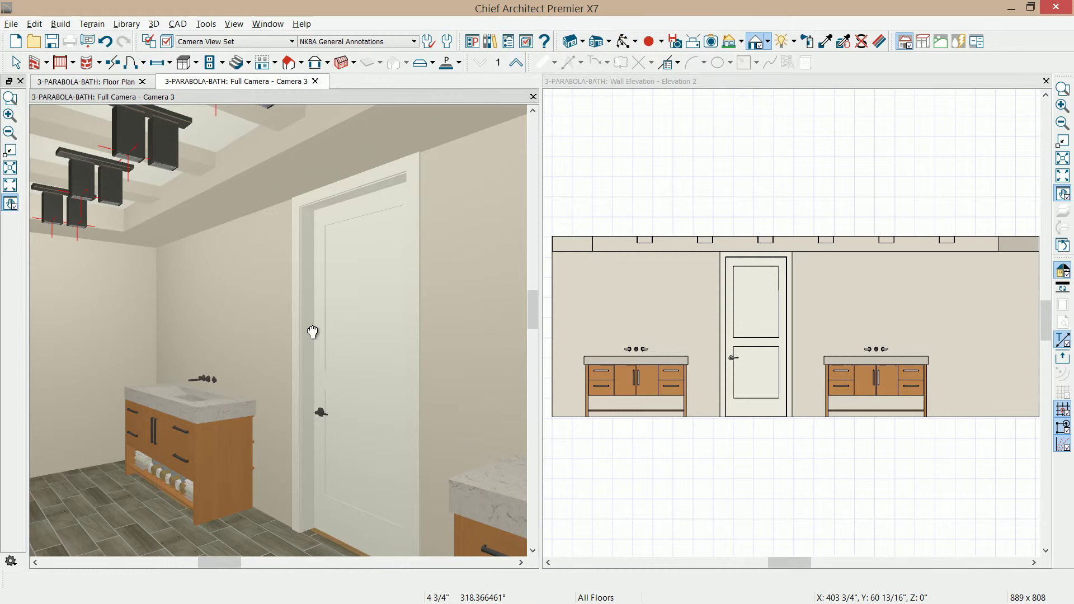
mouse_move(307, 331)
left_mouse_down()
mouse_move(353, 343)
mouse_move(314, 300)
mouse_move(312, 322)
left_mouse_up()
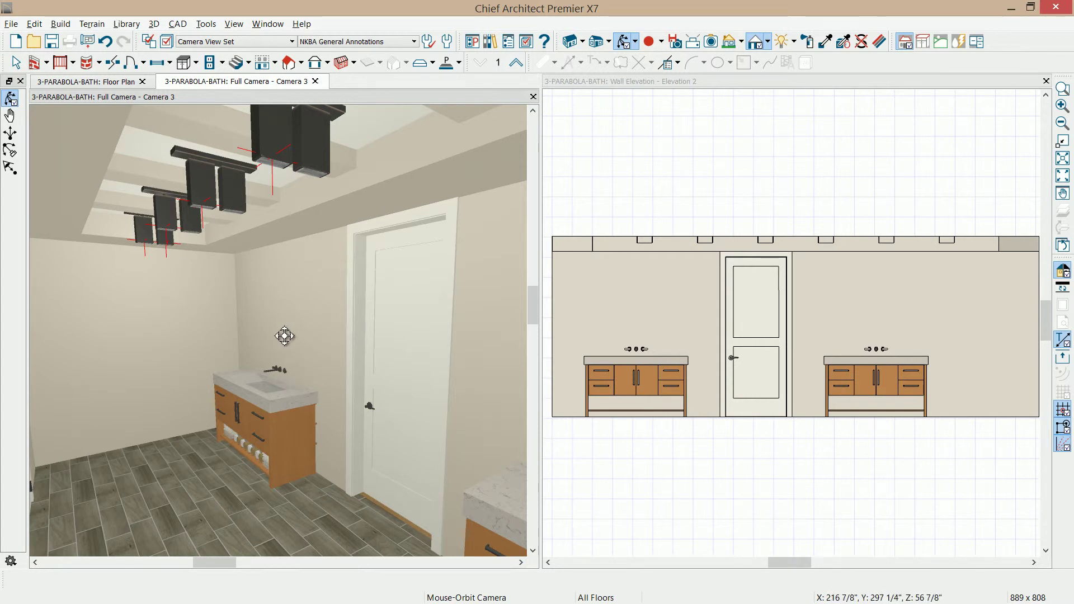
key("alt+Tab")
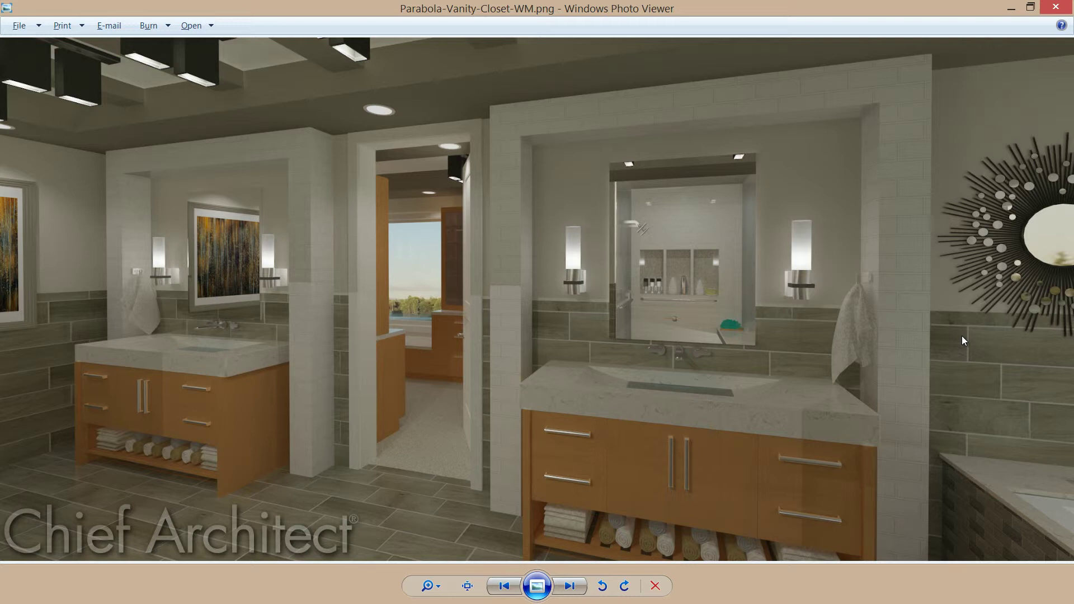
- Close the Parabola-Vanity-Closet-WM.png rendering in Photo Viewer
left_click(1059, 7)
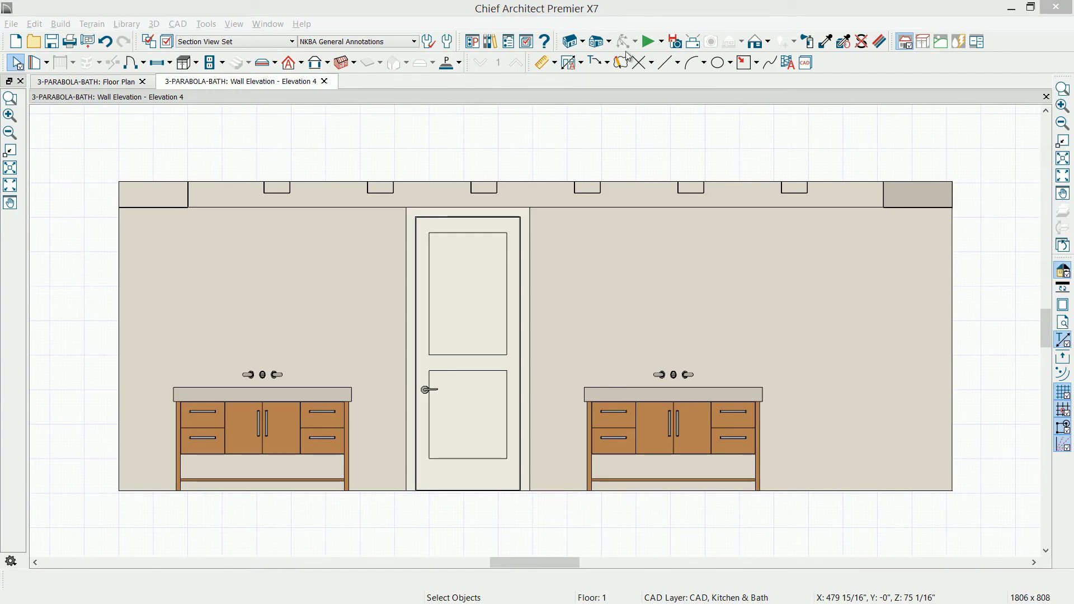
- Add NKBA automatic dimensions around Wall Elevation 4
left_click(580, 63)
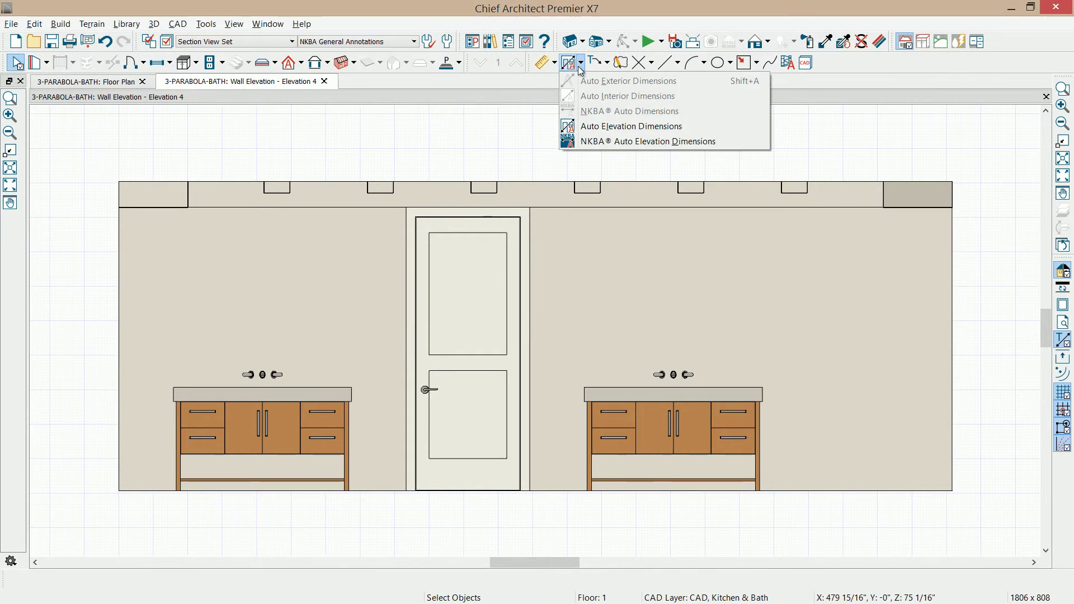
left_click(584, 142)
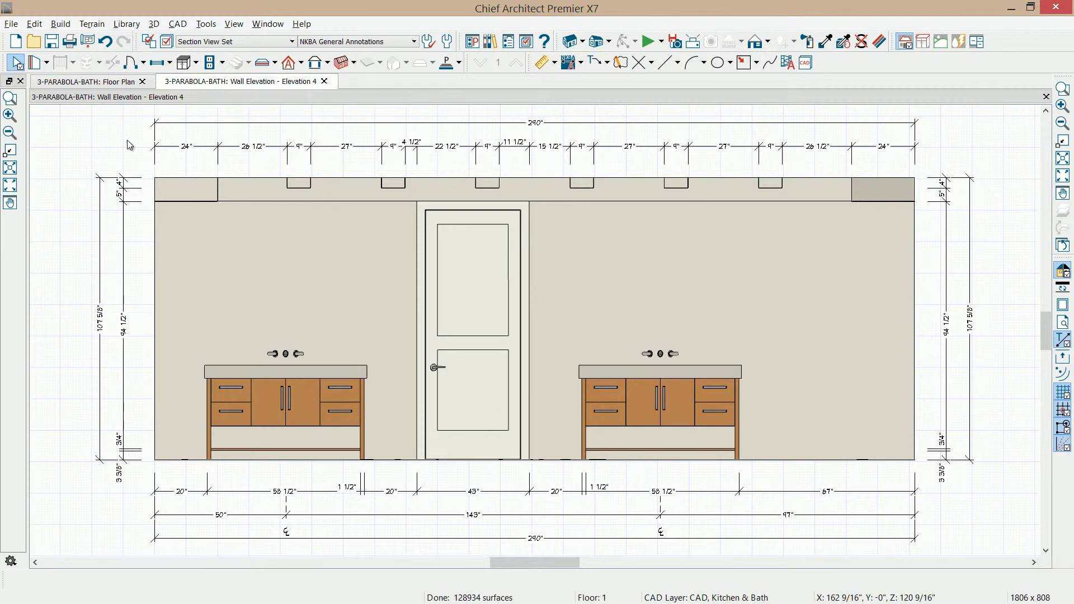
- Draw six soffit cross-members between the ceiling lights in the floor plan
left_click(87, 83)
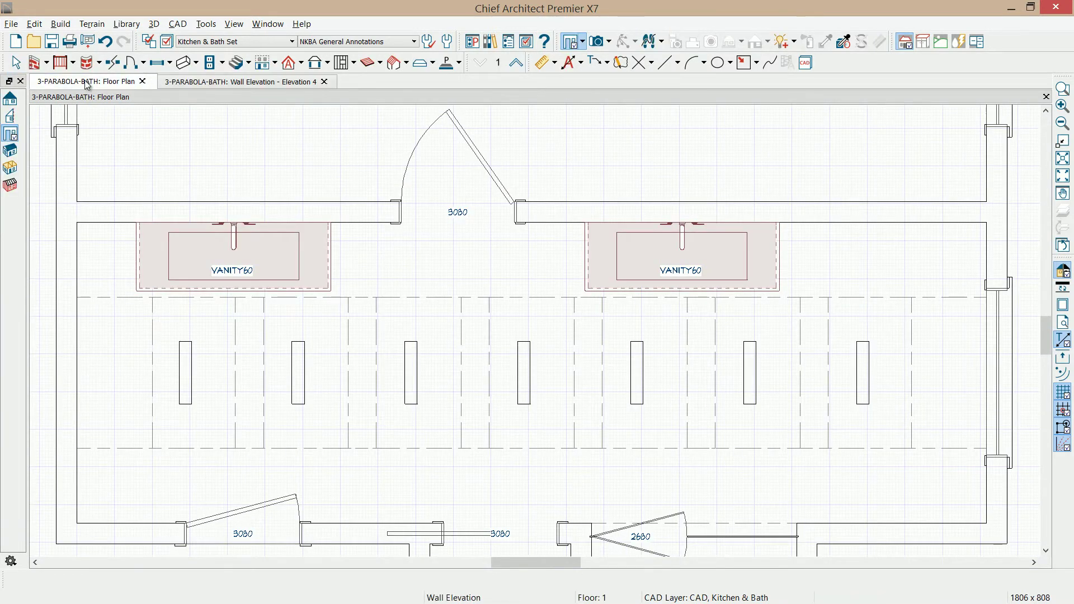
left_click(185, 62)
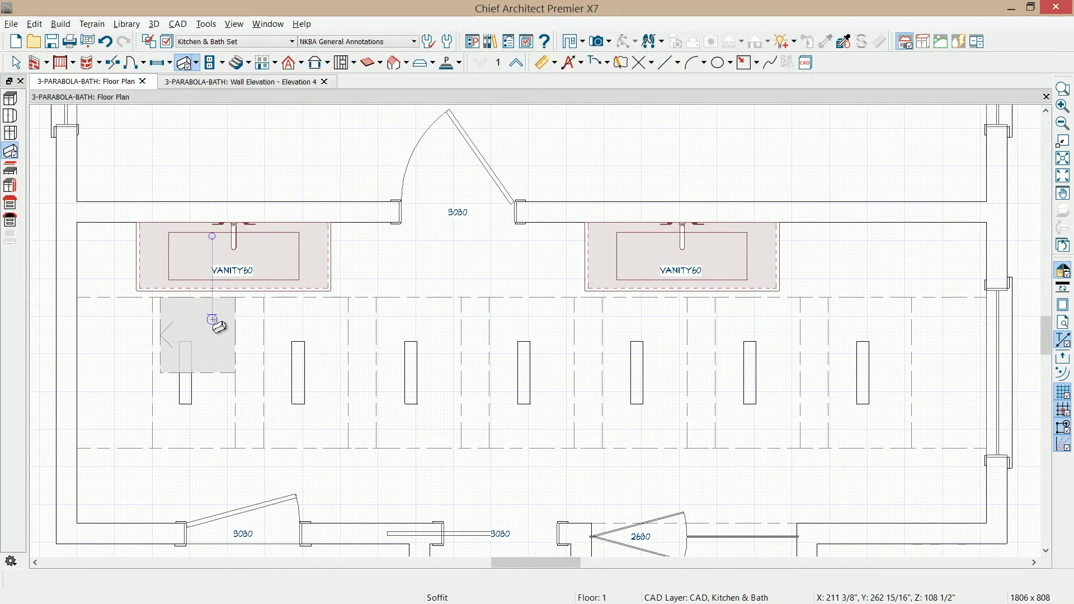
left_click_drag(212, 320, 849, 338)
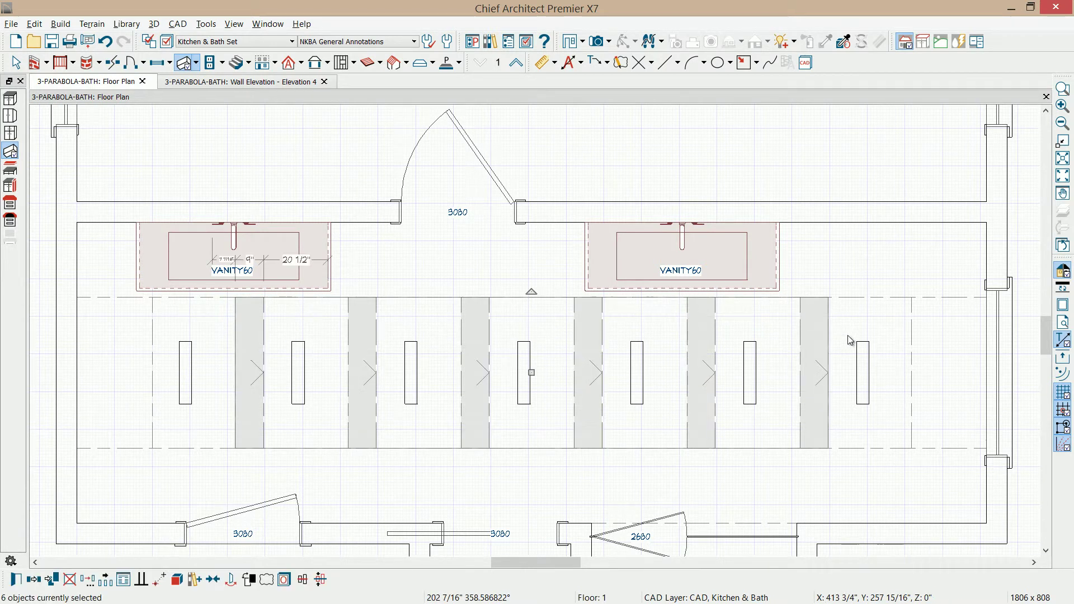
- Assign the new soffits to the Cabinets, Soffits CrossMembers layer
double_click(848, 334)
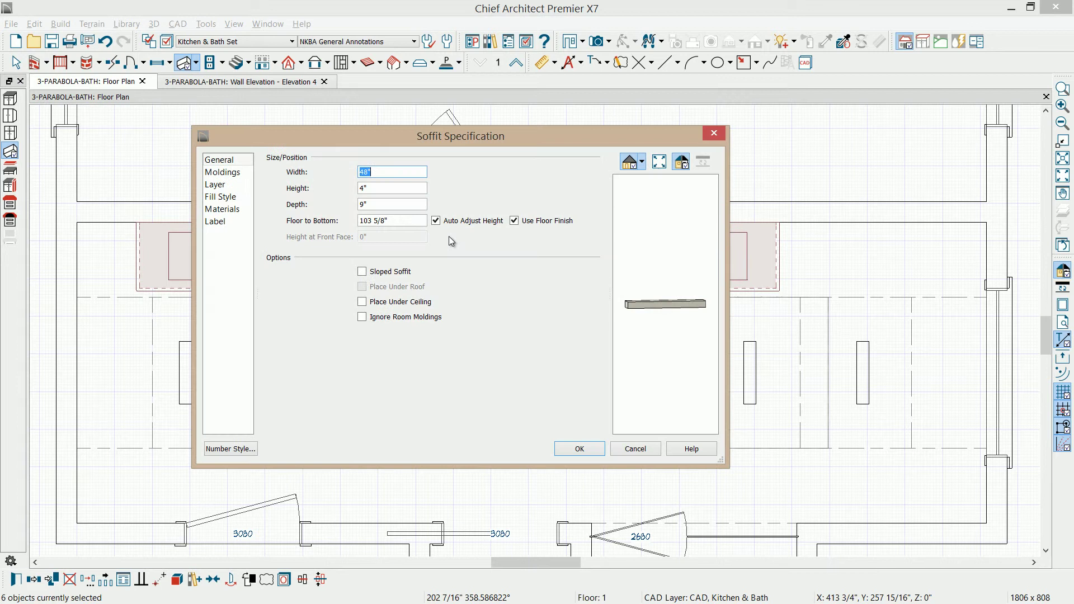
left_click(218, 184)
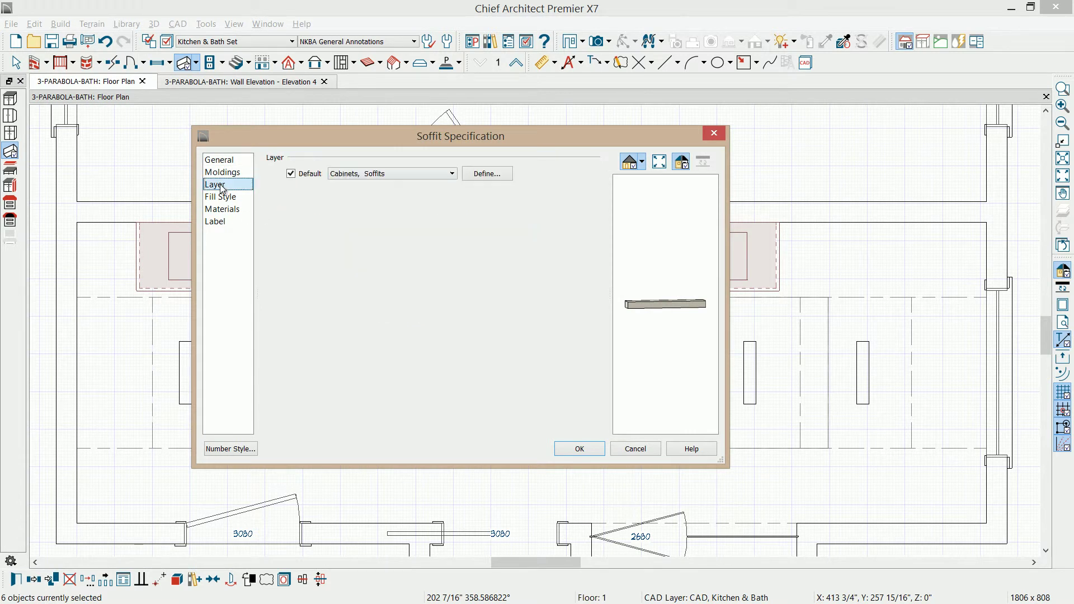
left_click(451, 174)
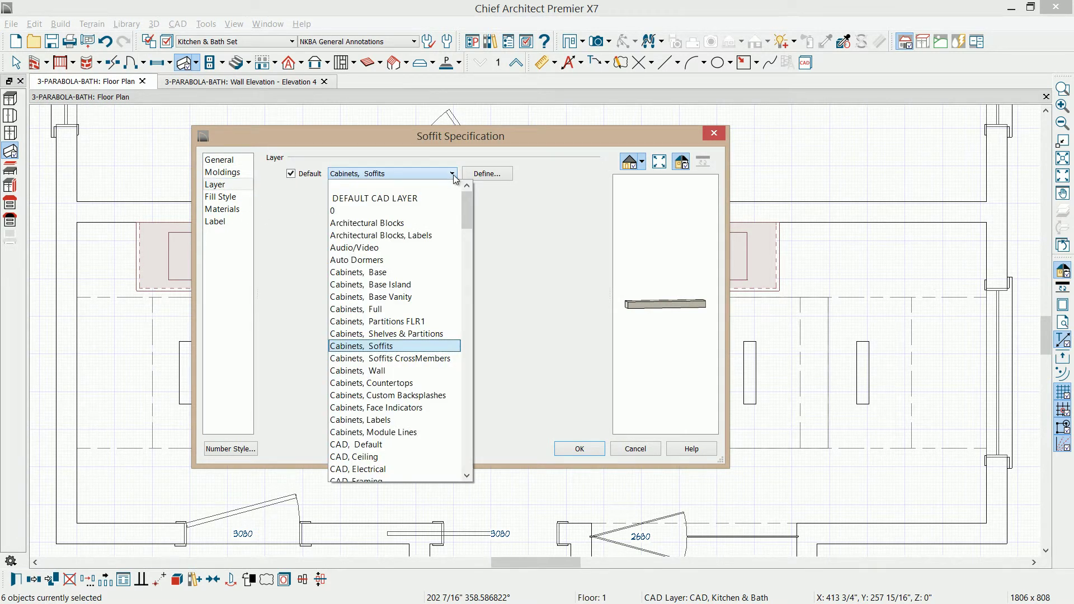
key("Down")
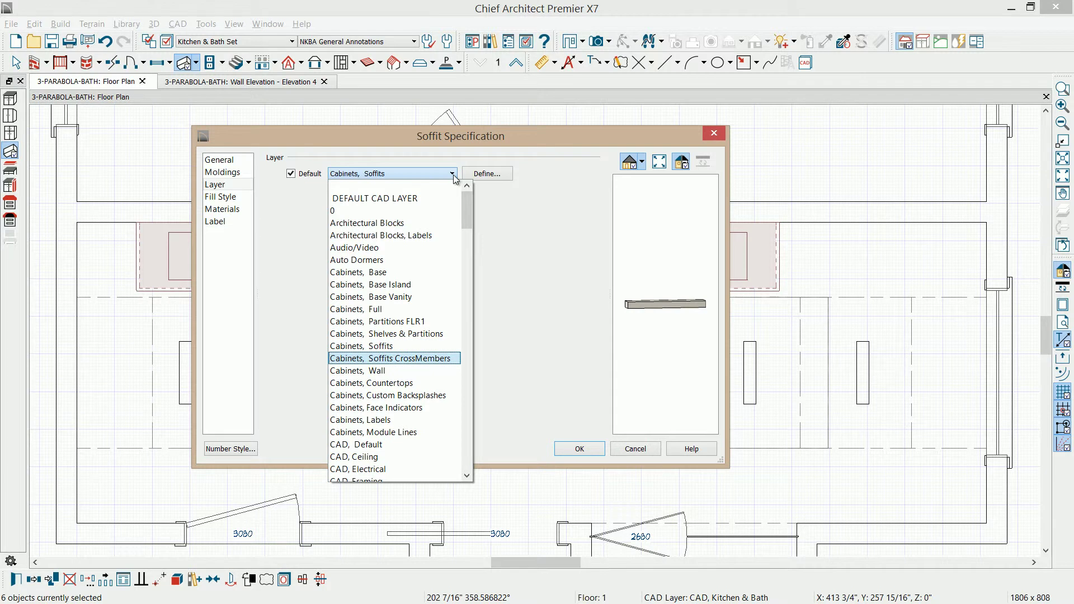
key("Return")
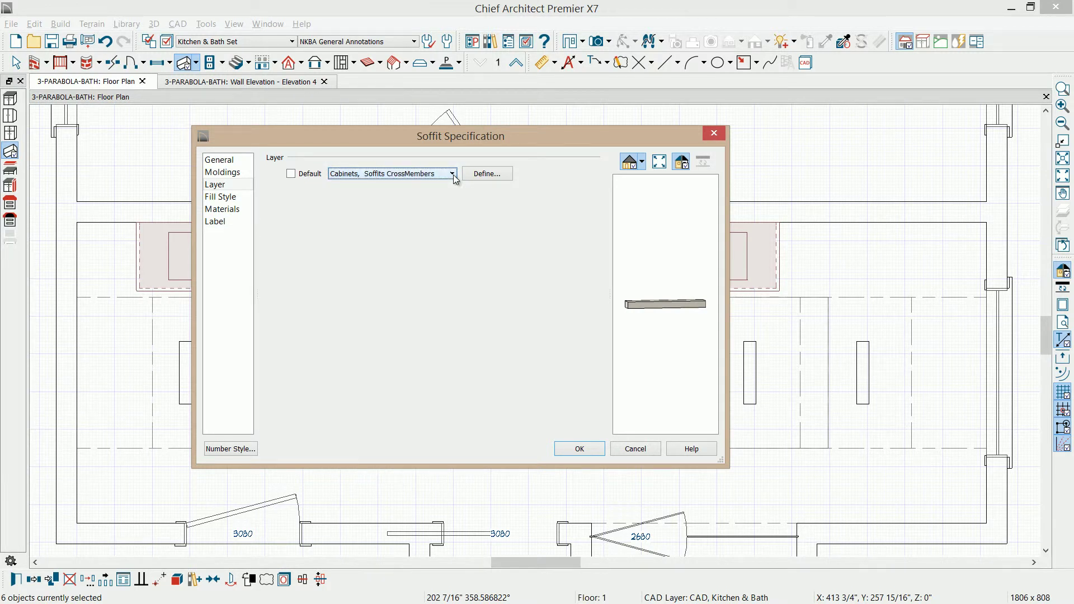
left_click(582, 447)
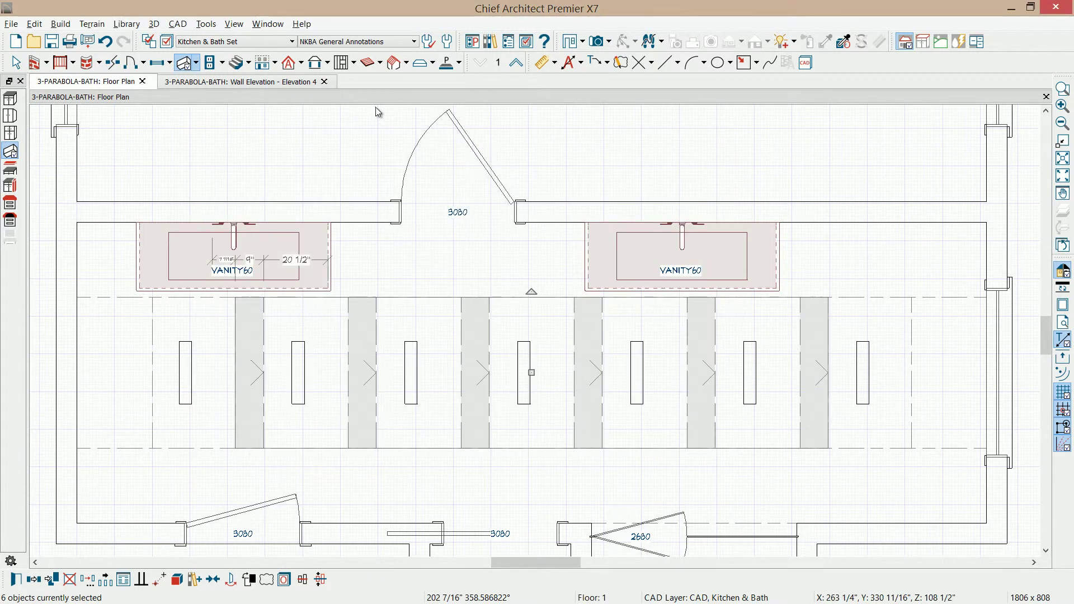
- Hide the soffit cross-members in Elevation 4 through the layer display settings
left_click(288, 83)
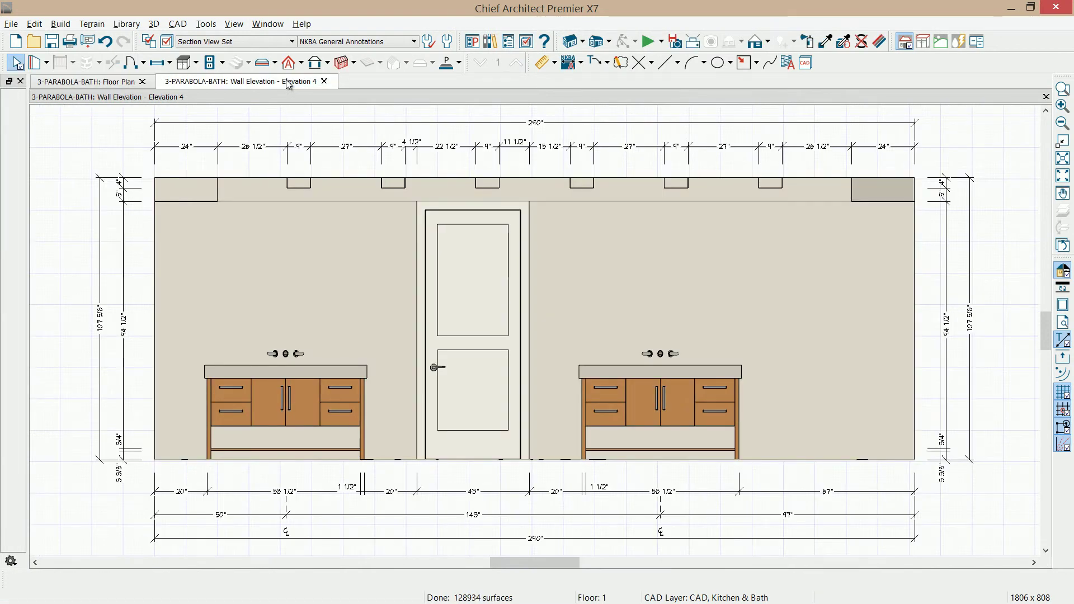
left_click(168, 45)
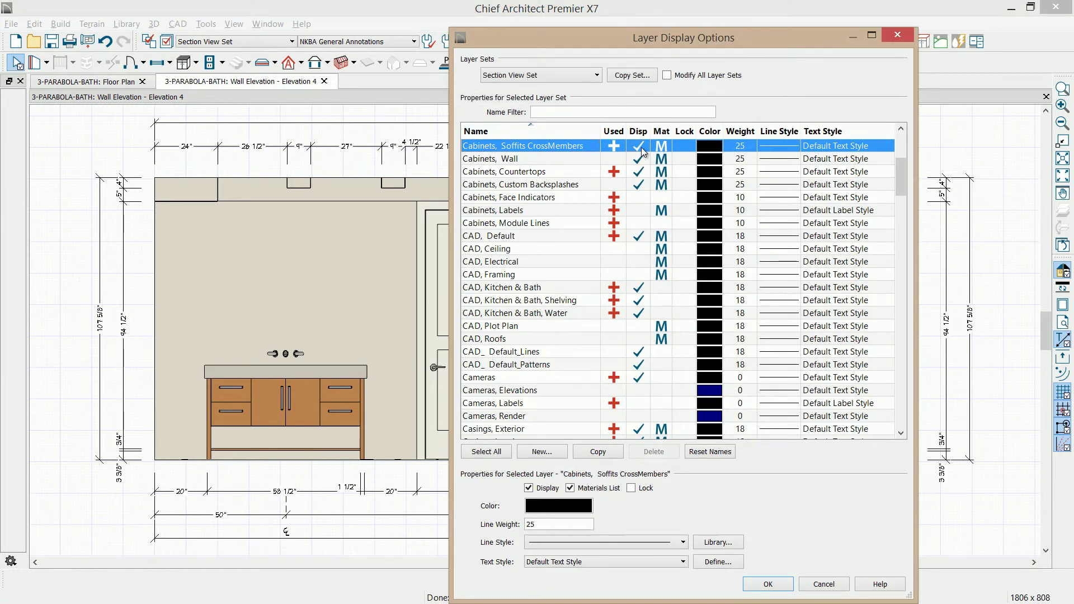
left_click(767, 584)
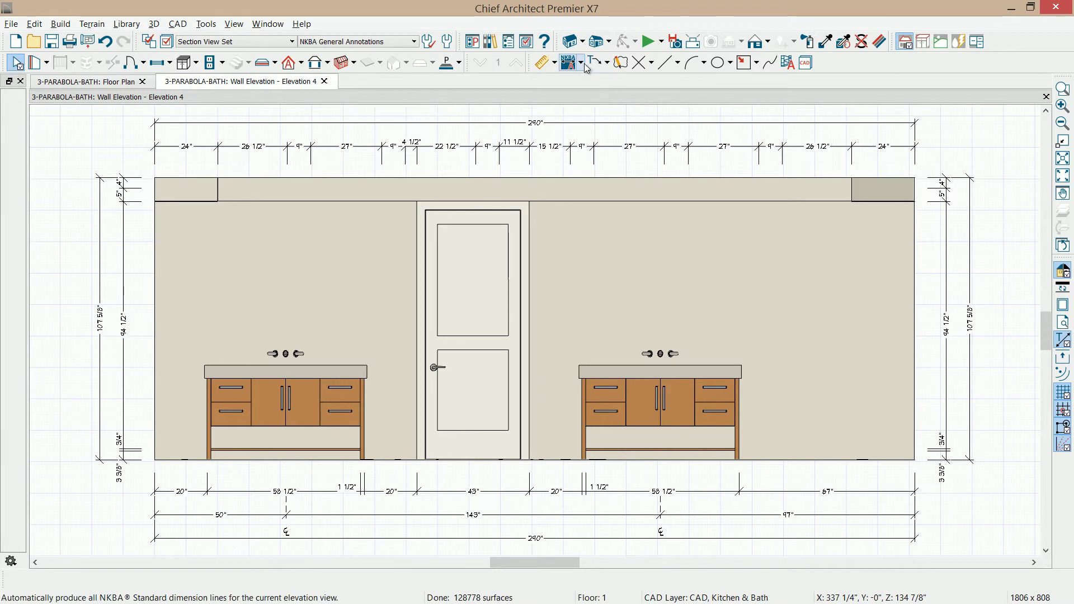
- Delete the old elevation dimensions and generate new NKBA dimension lines
scroll(584, 147, "down", 1)
left_click(542, 62)
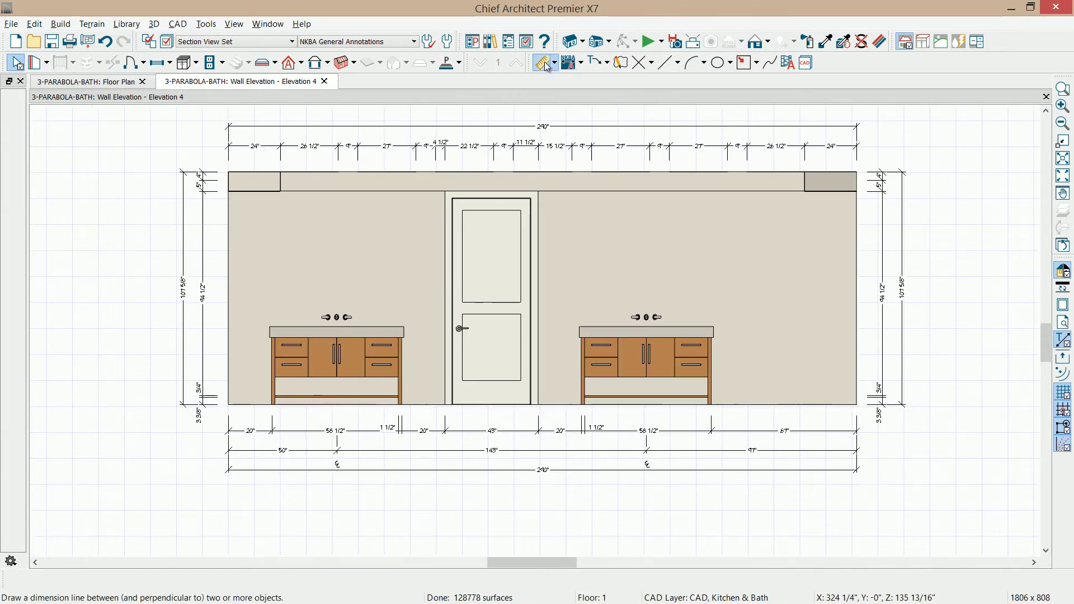
mouse_move(133, 115)
left_mouse_down()
mouse_move(736, 405)
mouse_move(904, 510)
mouse_move(929, 510)
left_mouse_up()
key("Delete")
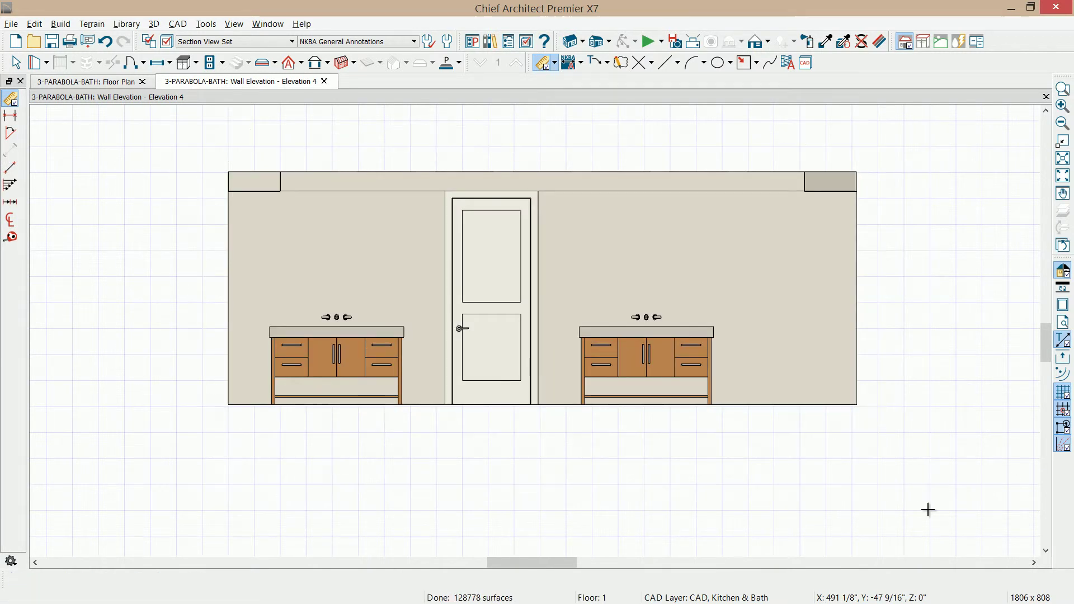
left_click(570, 63)
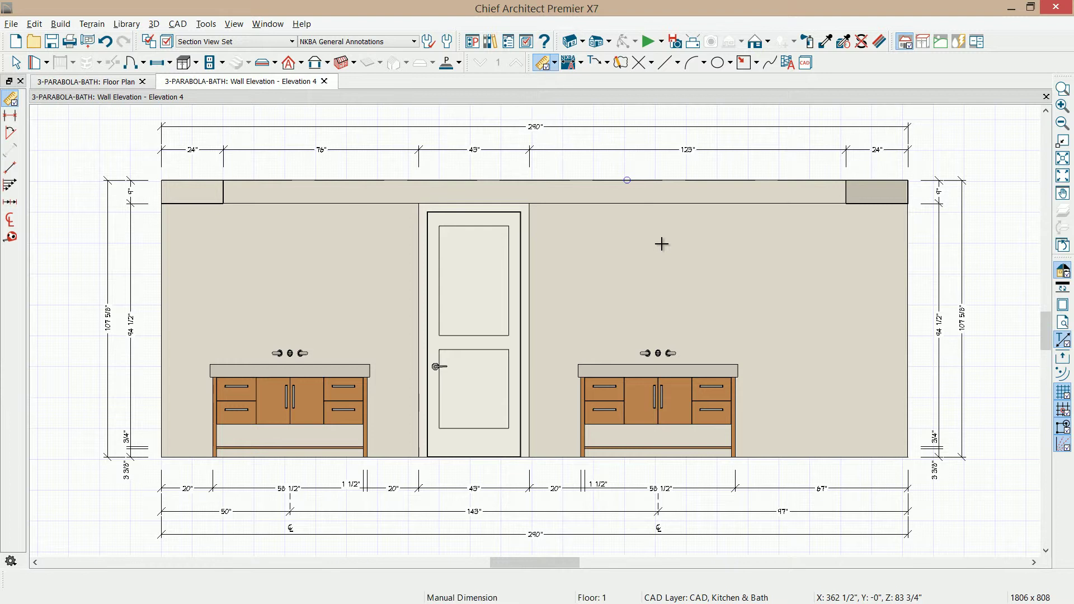
- Draw a custom tiled backsplash strip up from the wall's bottom-left, beside the left vanity
left_click(196, 64)
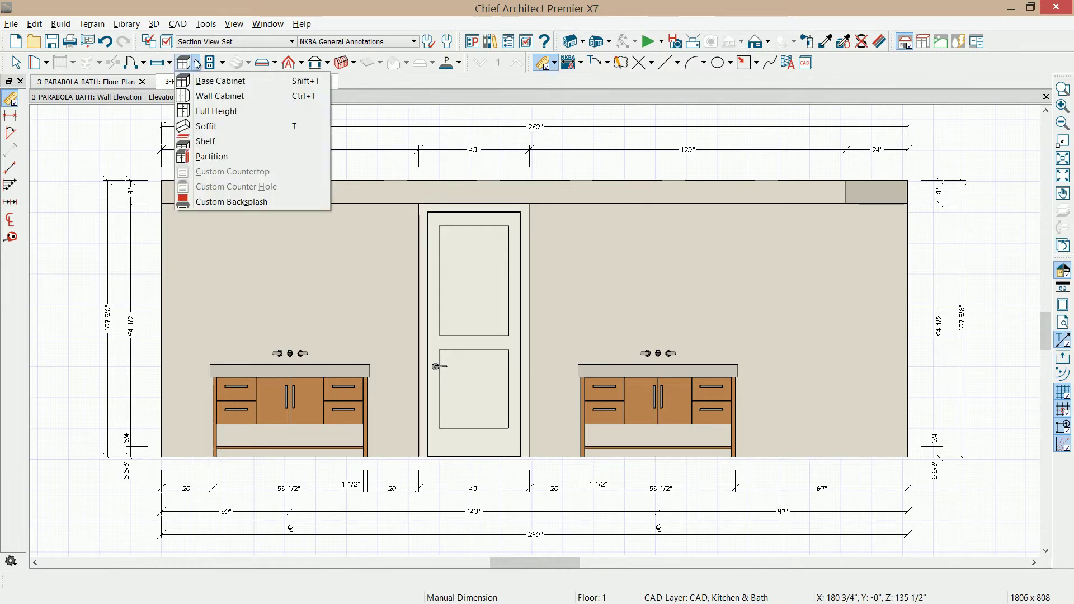
left_click(204, 202)
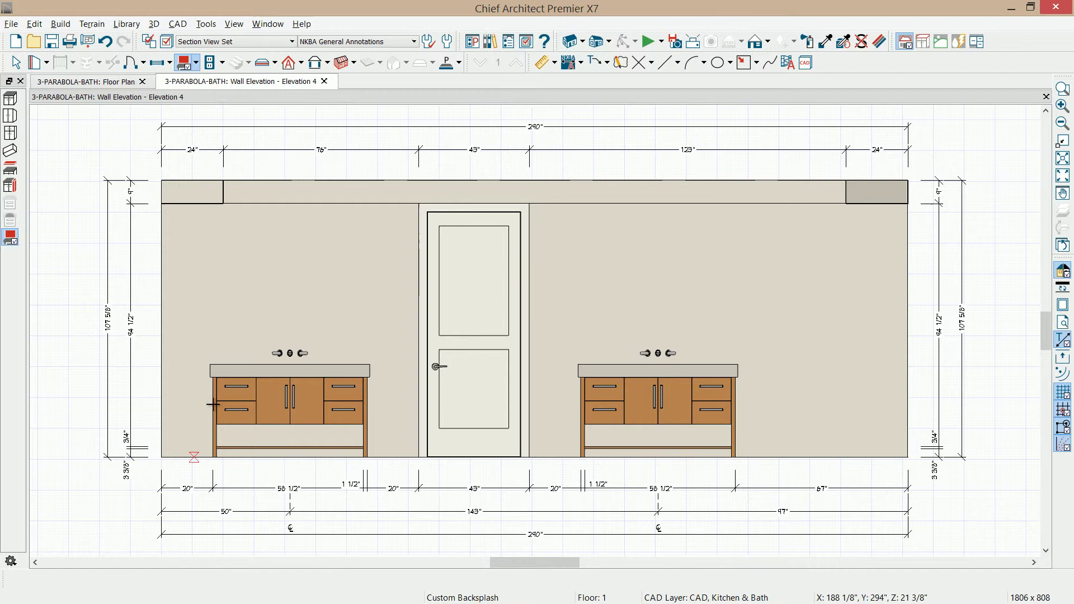
middle_click_drag(192, 450, 333, 348)
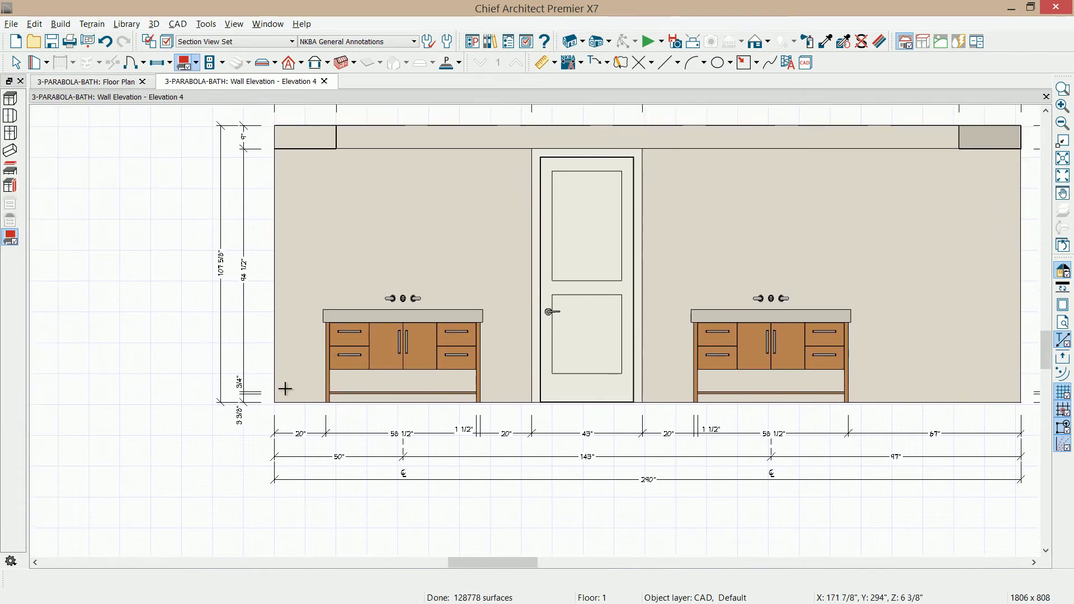
left_click_drag(288, 403, 314, 403)
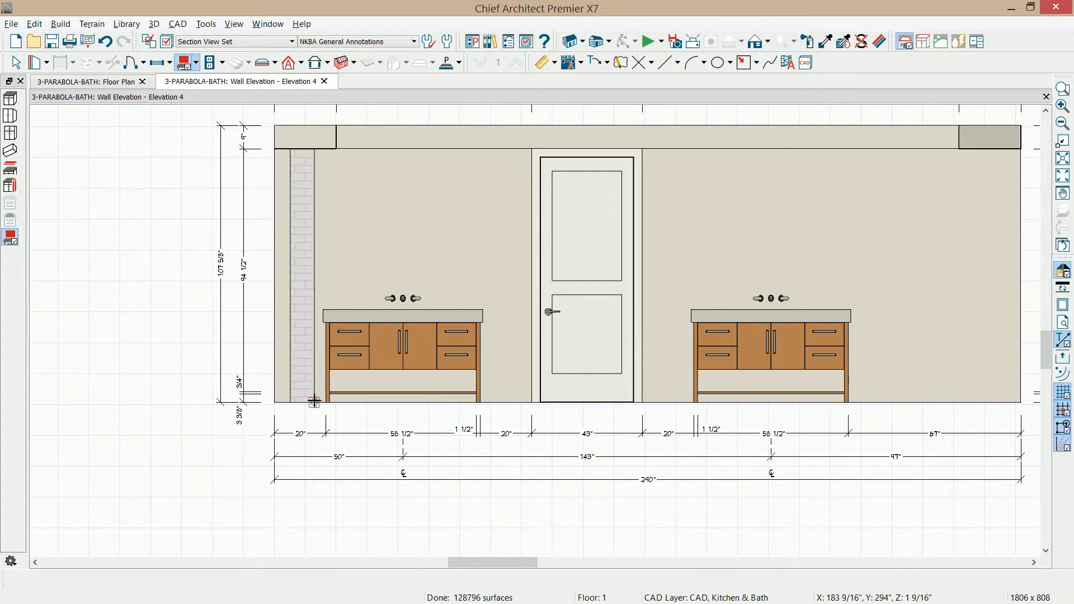
- Add points to the bottom running dimension at the tile strip's edges
left_click(368, 434)
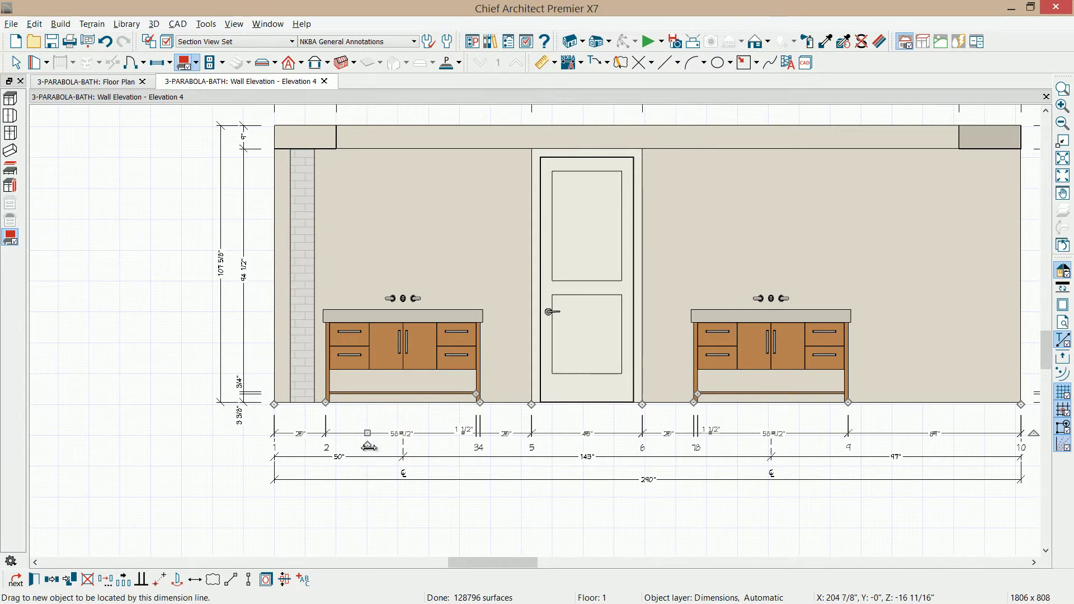
left_click_drag(368, 447, 291, 404)
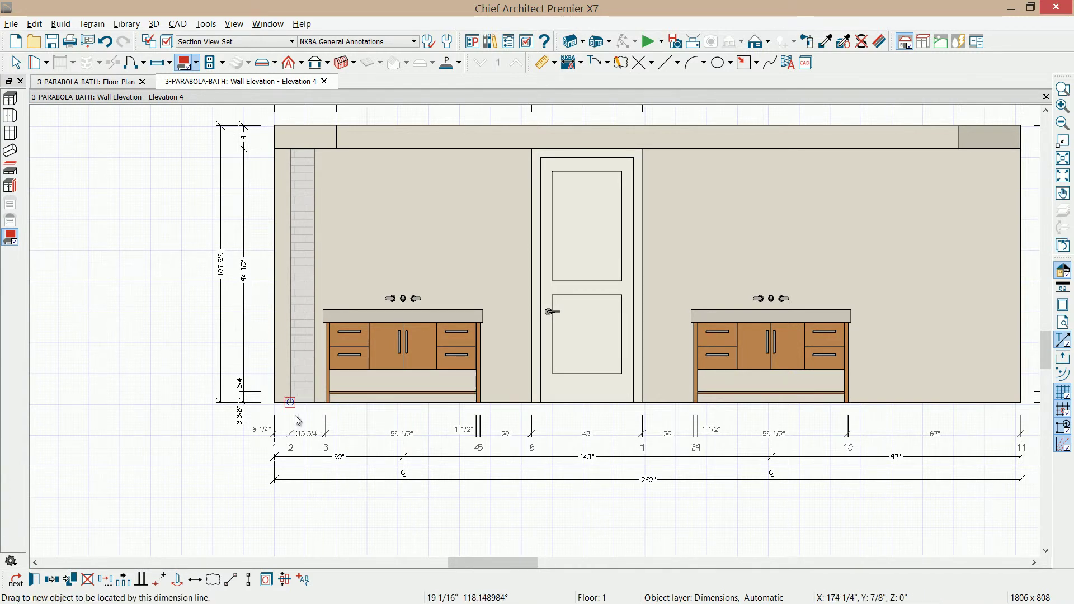
left_click_drag(296, 443, 314, 402)
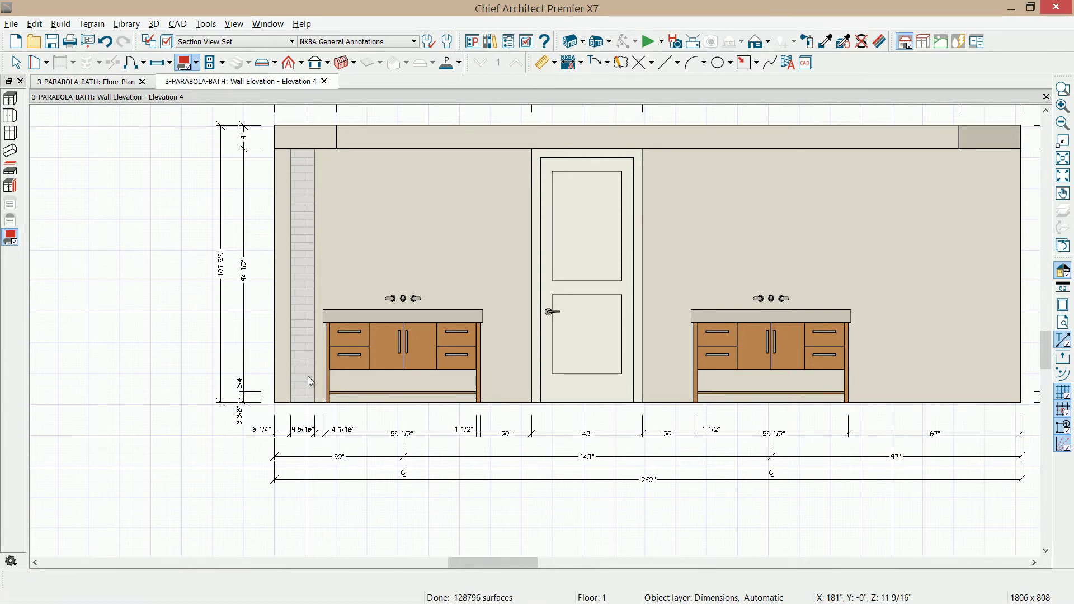
- Adjust the tile strip's left edge and confirm the general plan defaults
left_click(307, 376)
scroll(300, 412, "up", 2)
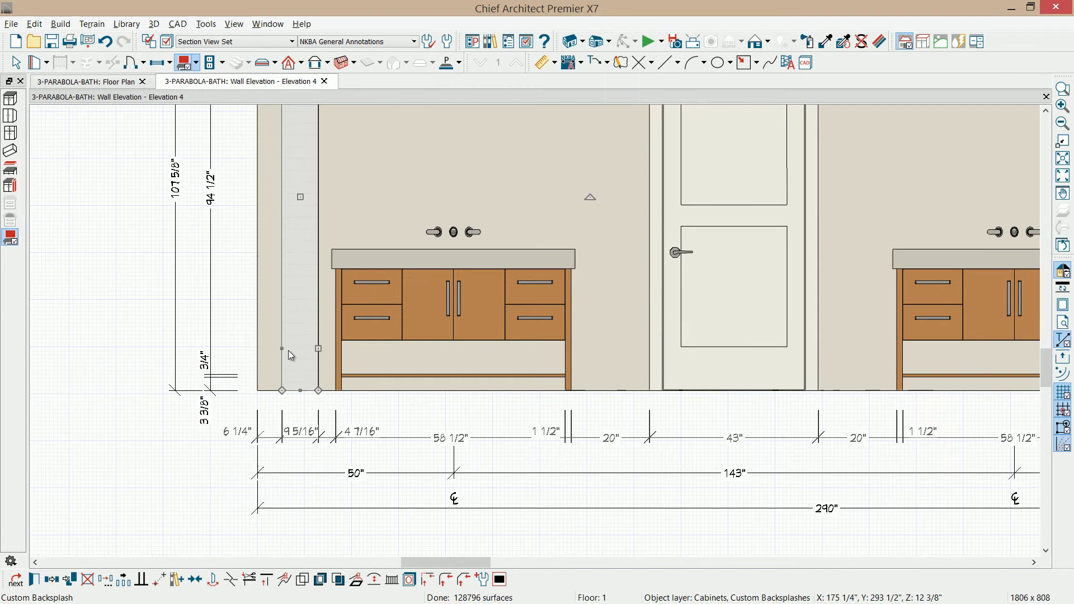
left_click_drag(282, 349, 280, 353)
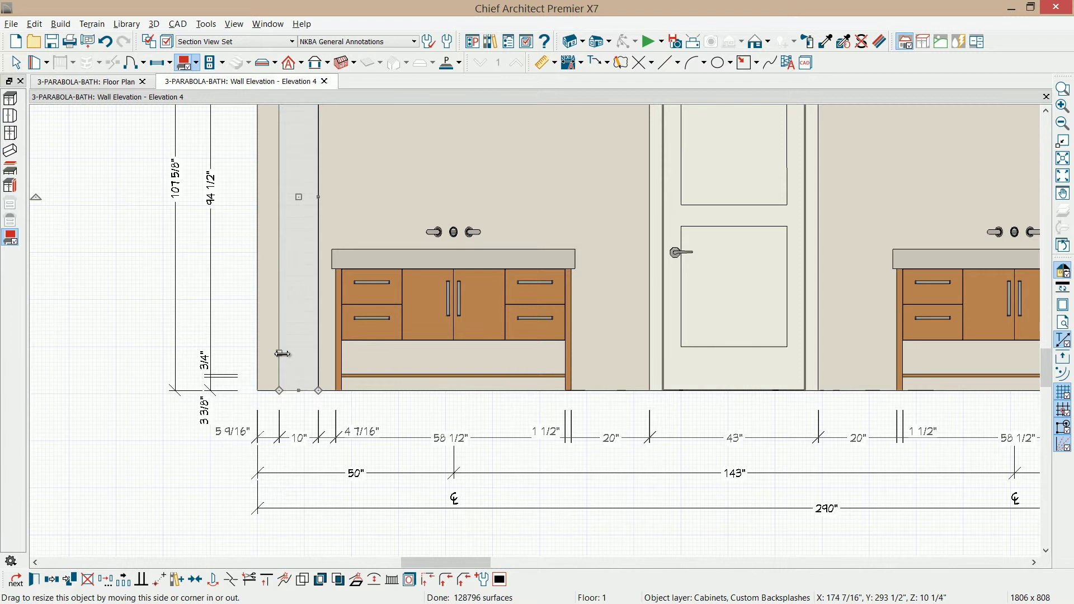
double_click(16, 62)
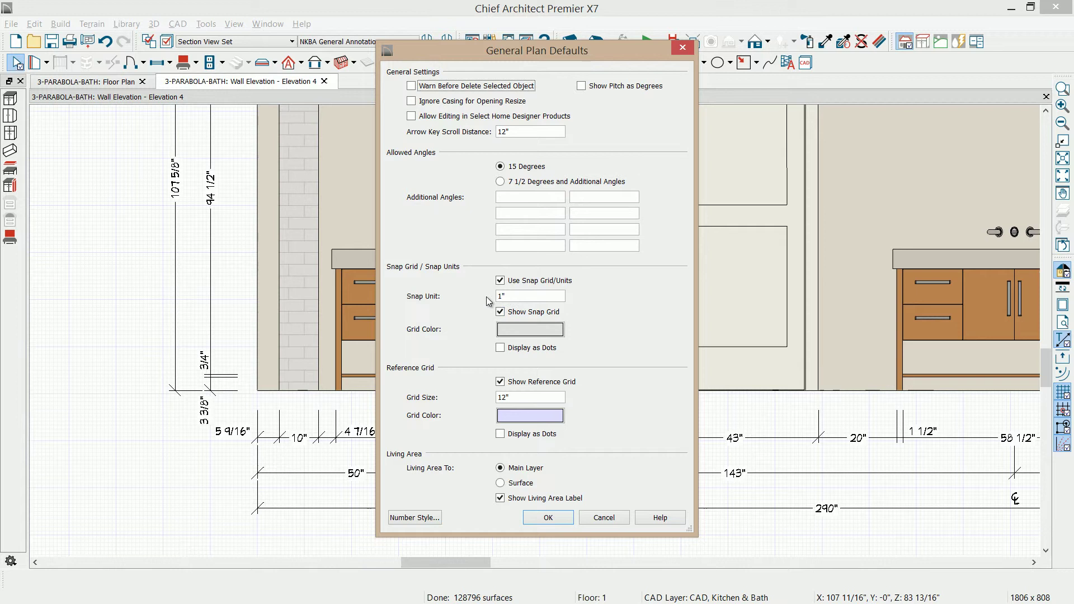
left_click(550, 518)
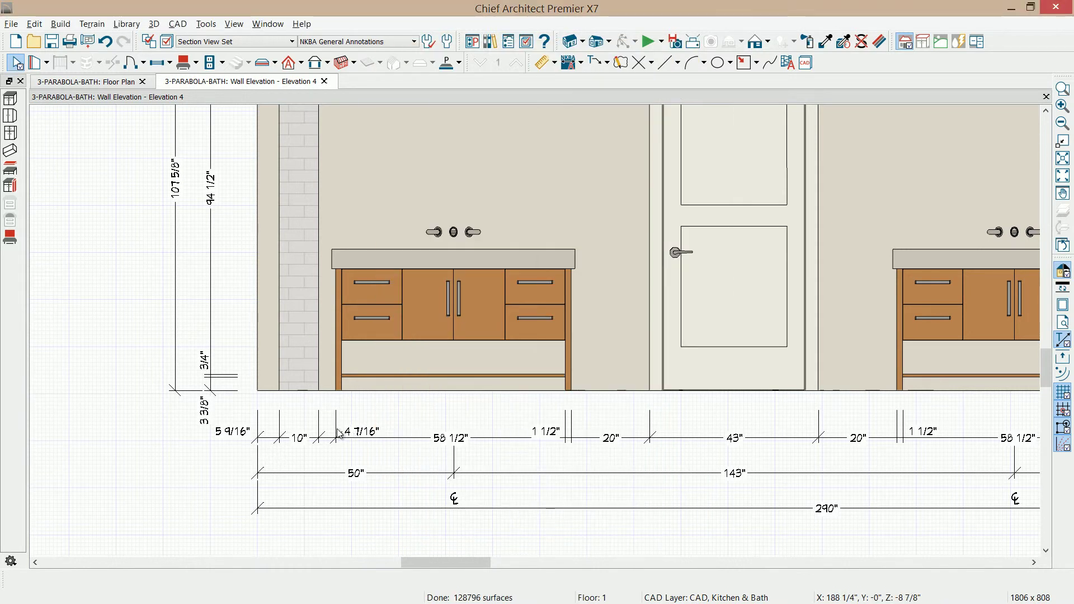
- Set the tile strip 6" from the left wall and narrow it to 8" wide
left_click(294, 357)
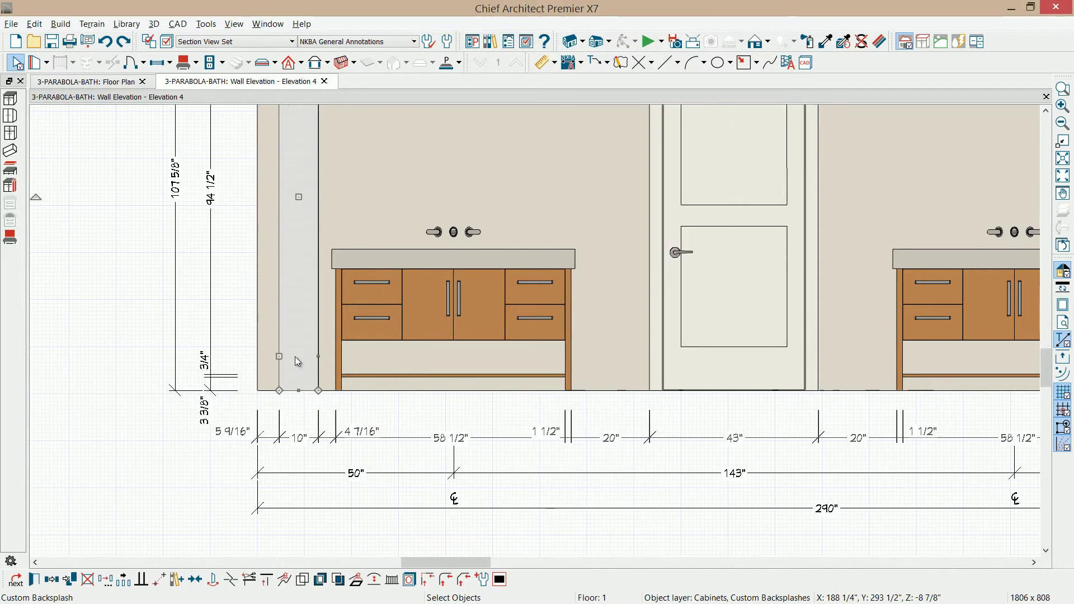
left_click(243, 439)
type("6")
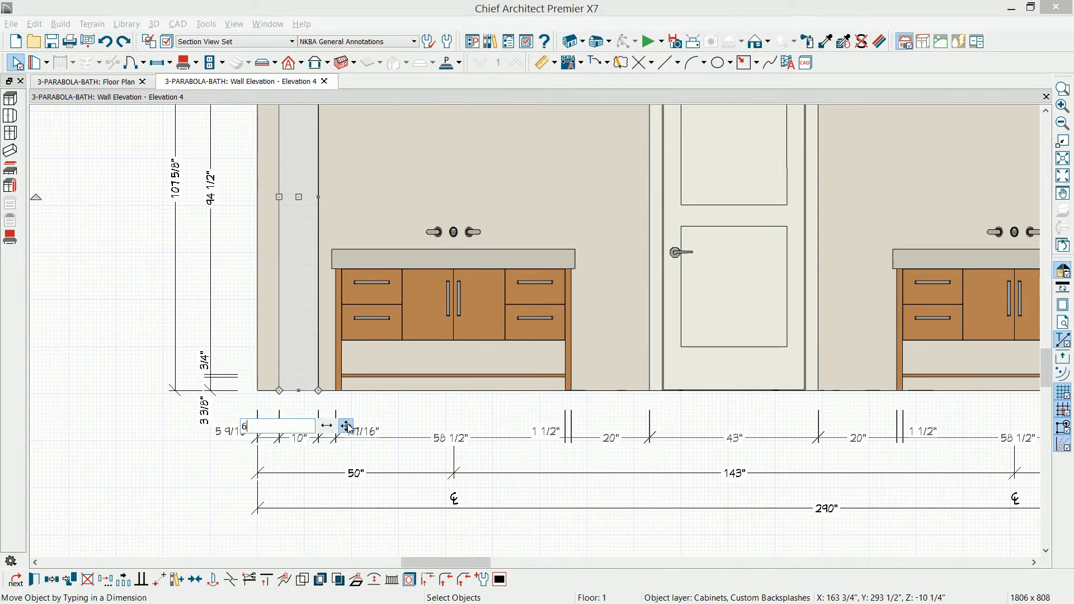
left_click(348, 426)
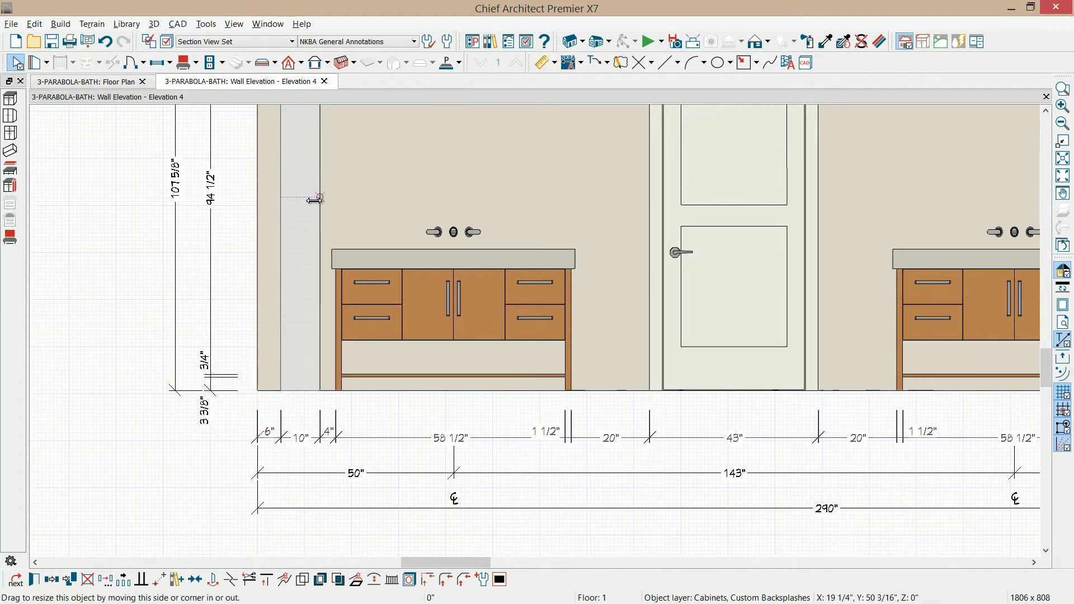
left_click_drag(319, 200, 311, 202)
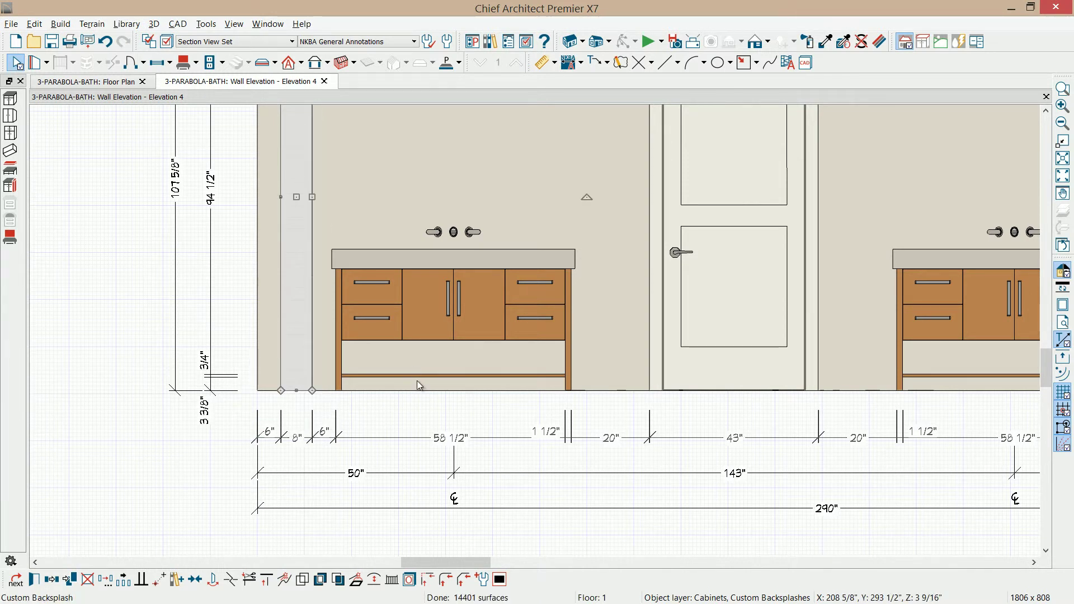
- Reflect the 8" tile strip about the left vanity's centreline
scroll(417, 381, "down", 1)
scroll(418, 382, "up", 1)
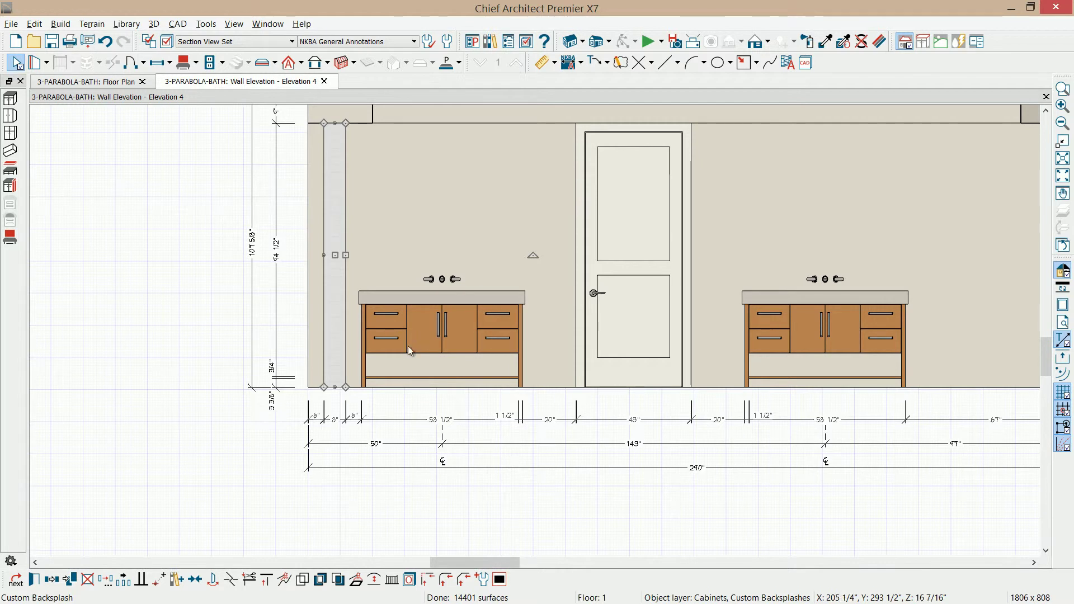
left_click(51, 580)
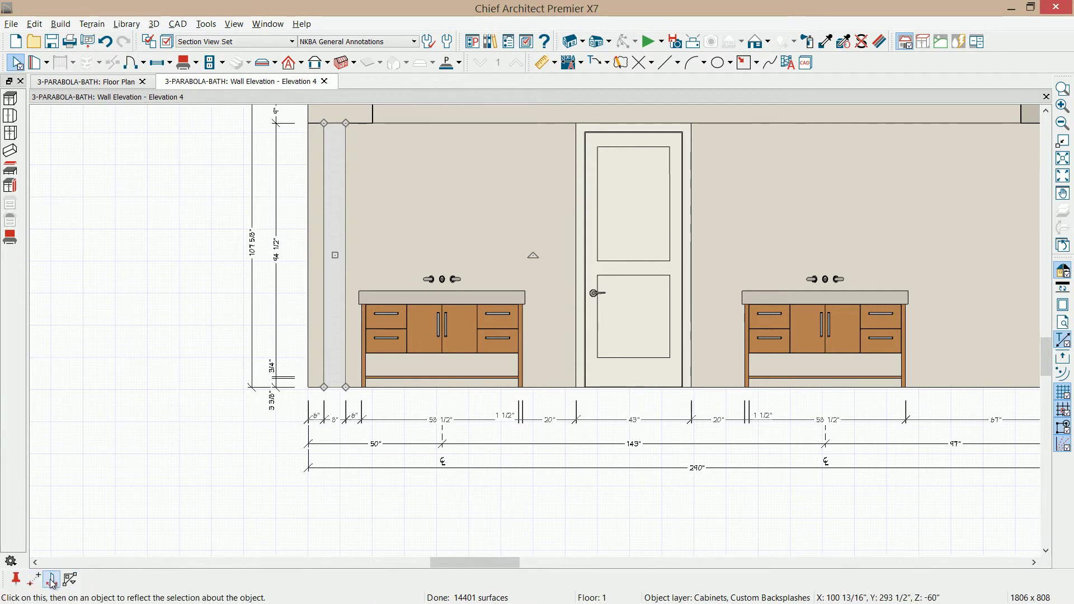
left_click(445, 296)
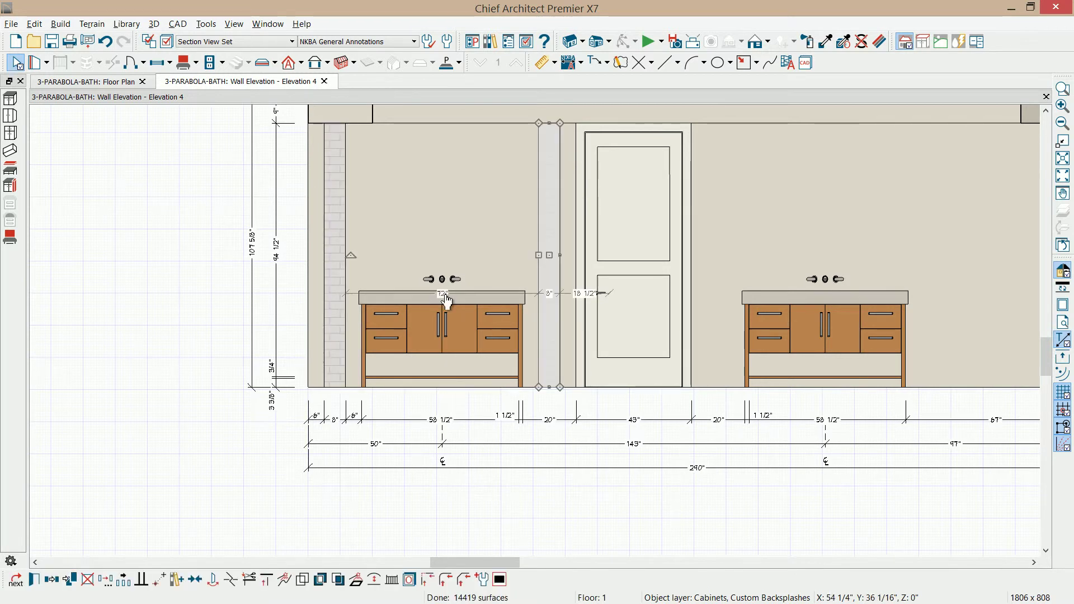
key("space")
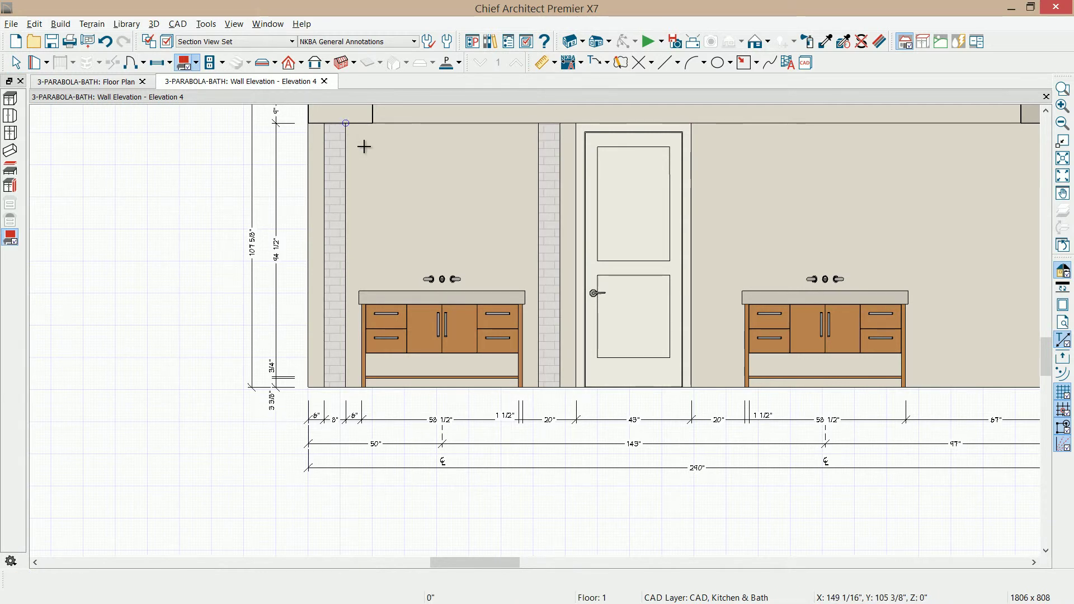
- Draw a 72"-wide, 8"-tall tile band from the top wall corner using exact coordinates
left_click_drag(364, 147, 539, 168)
key("Tab")
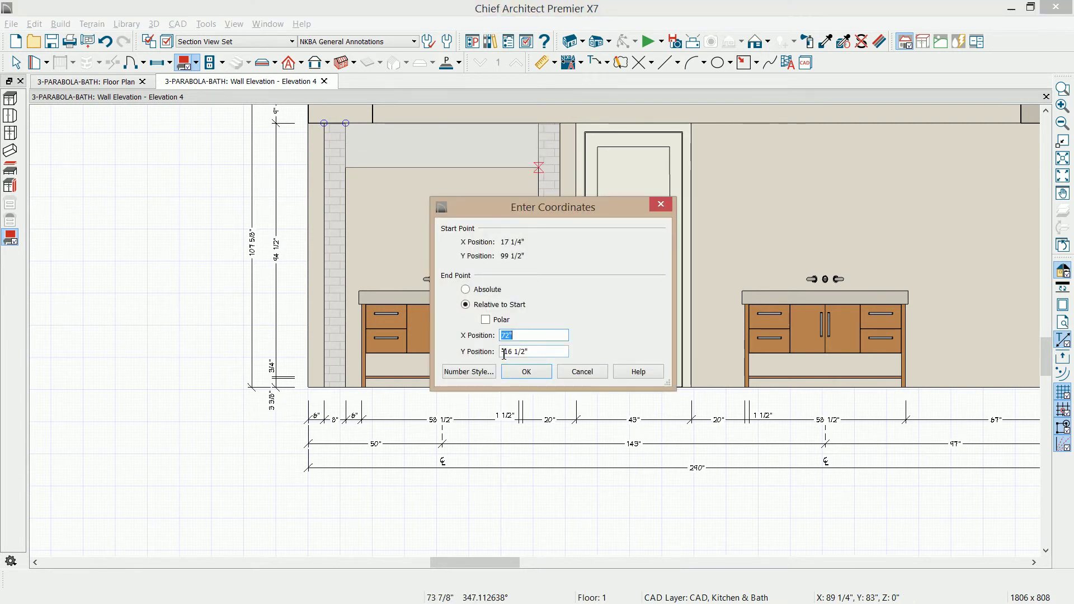
left_click_drag(505, 353, 572, 355)
type("8")
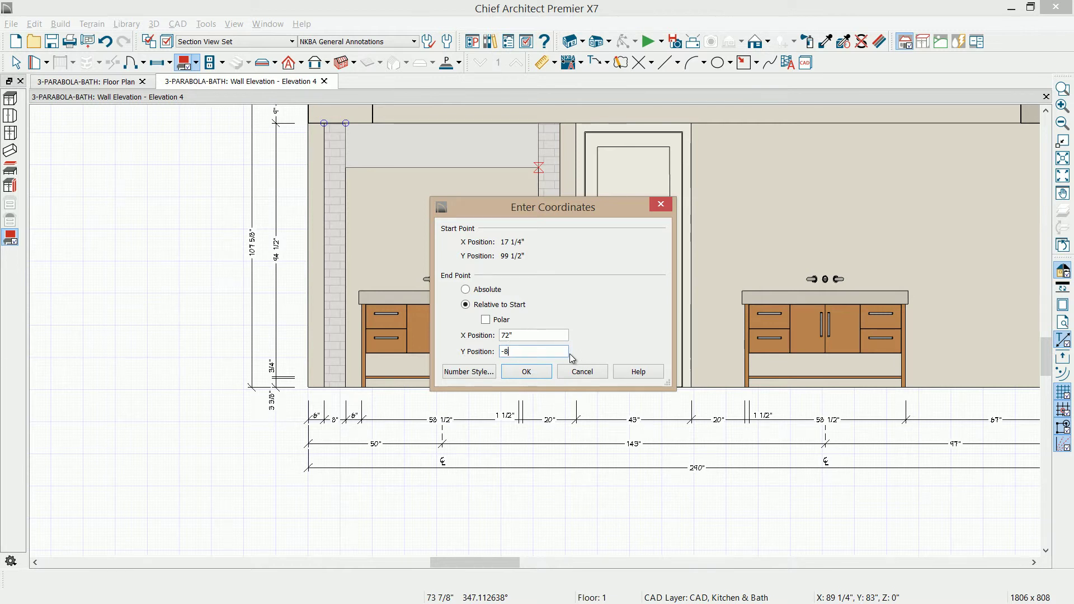
key("Return")
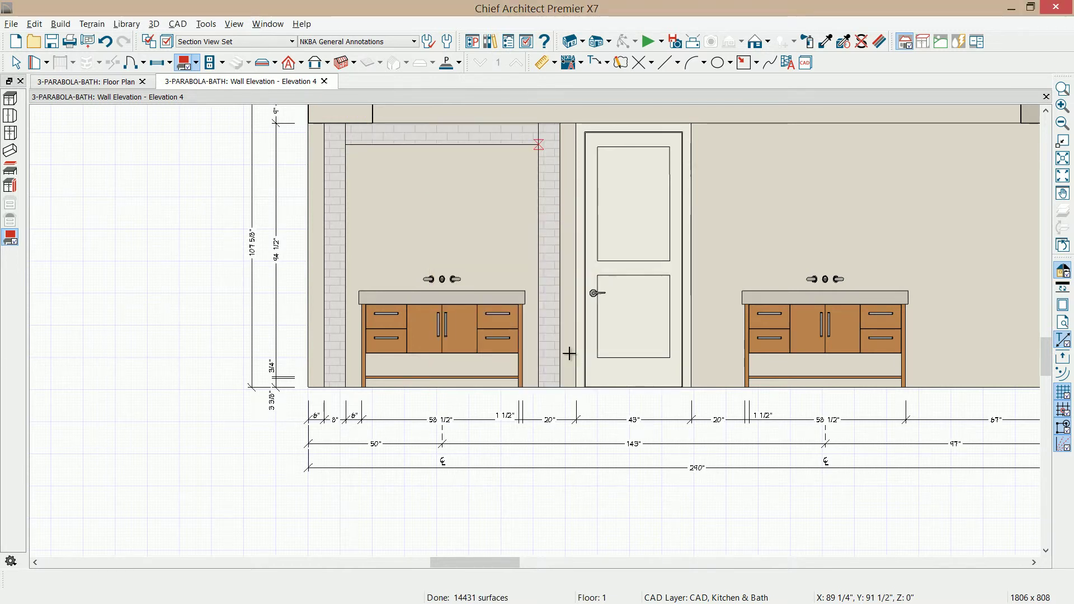
- Give the top tile band an 8" material layer thickness
left_click(456, 137)
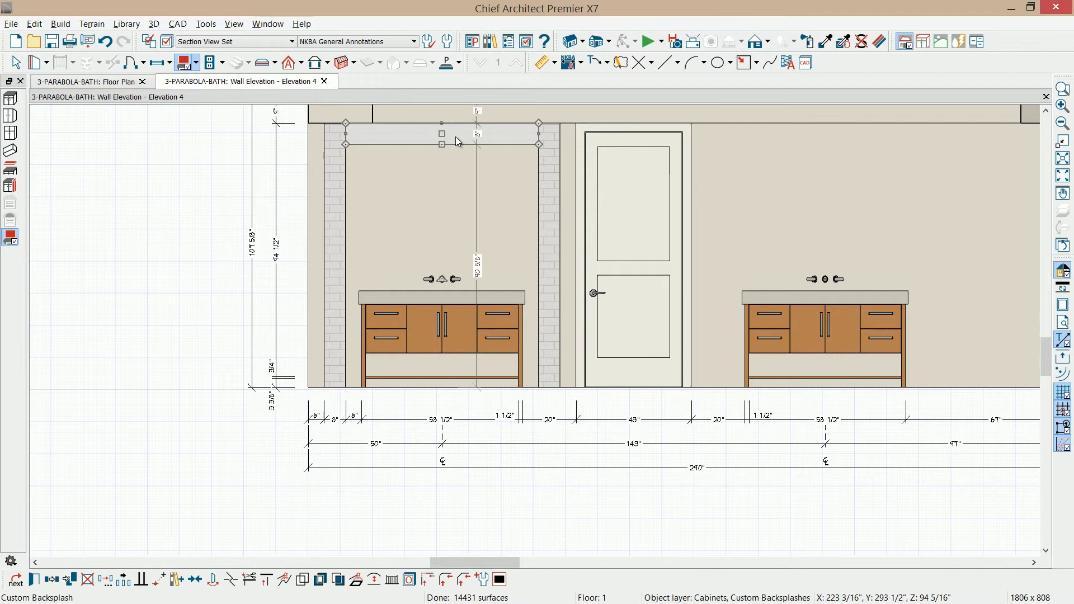
double_click(455, 137)
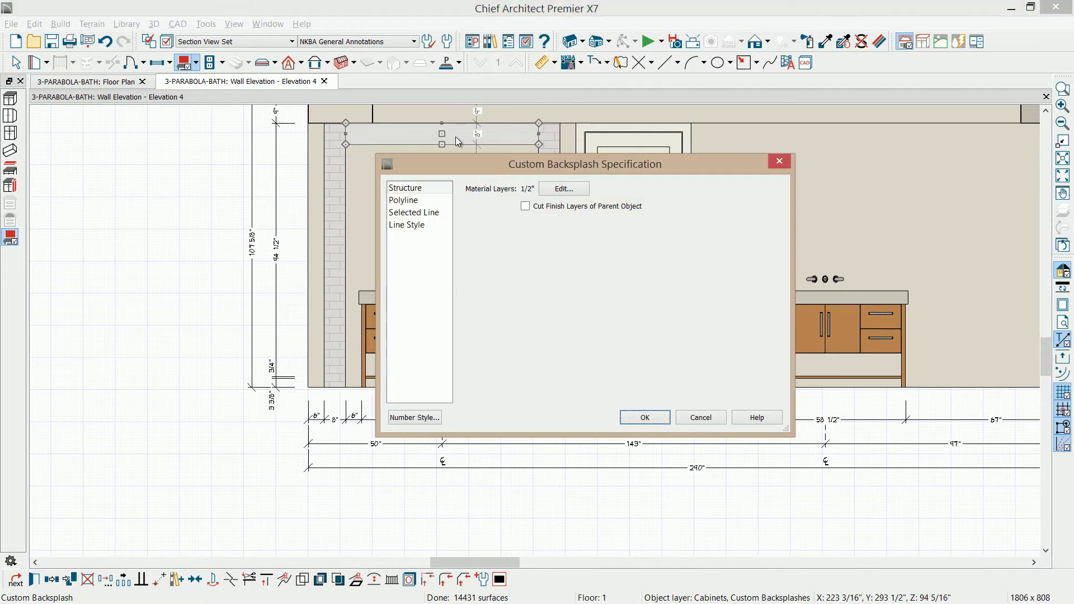
left_click(564, 189)
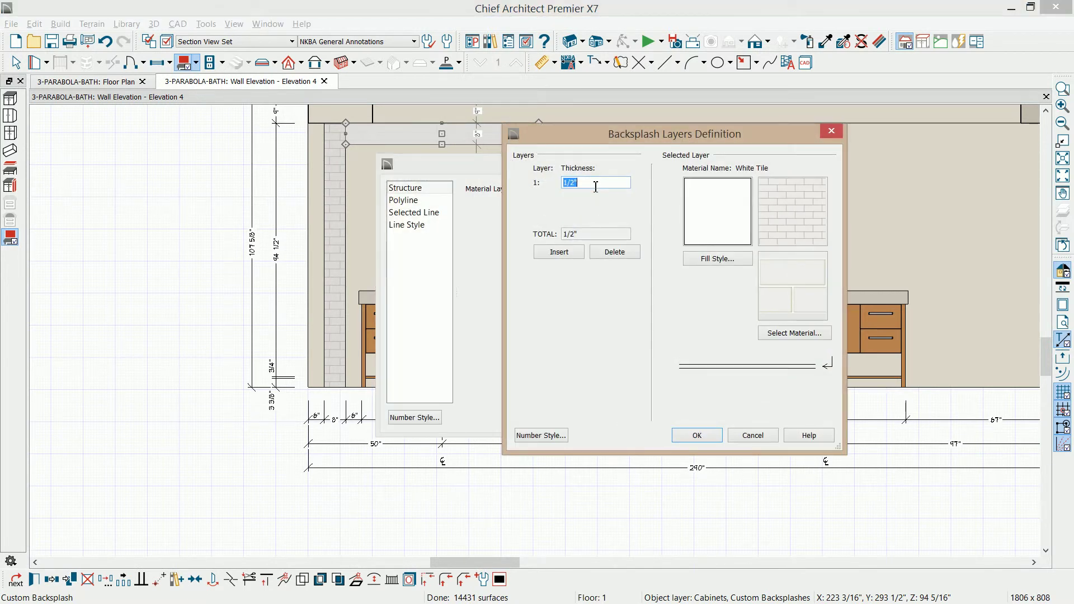
key("Return")
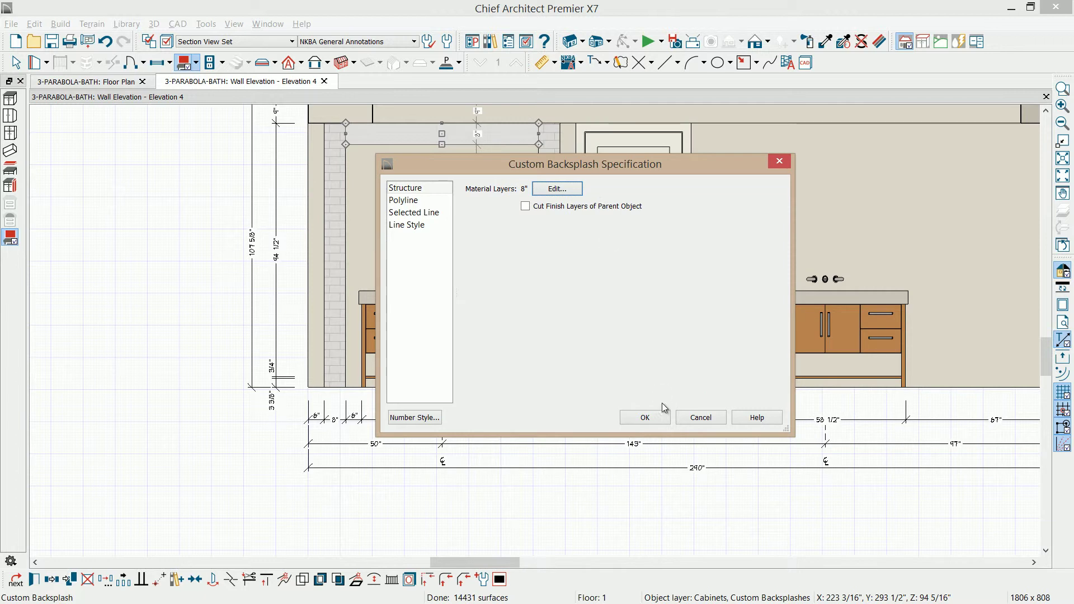
left_click(643, 417)
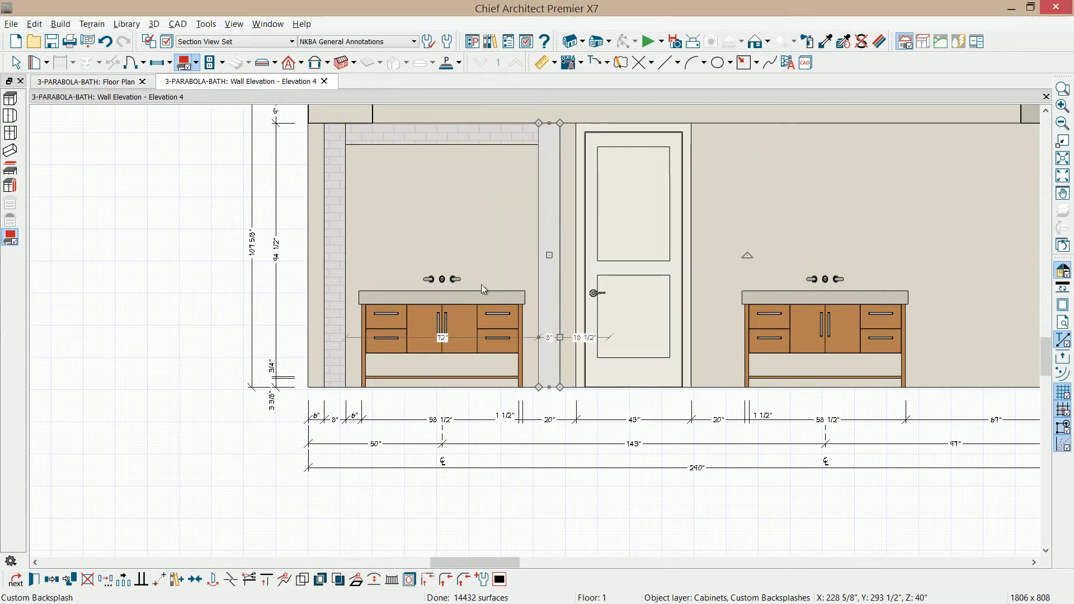
- Set both side tile strips' material layer thickness to 8"
left_click(337, 247)
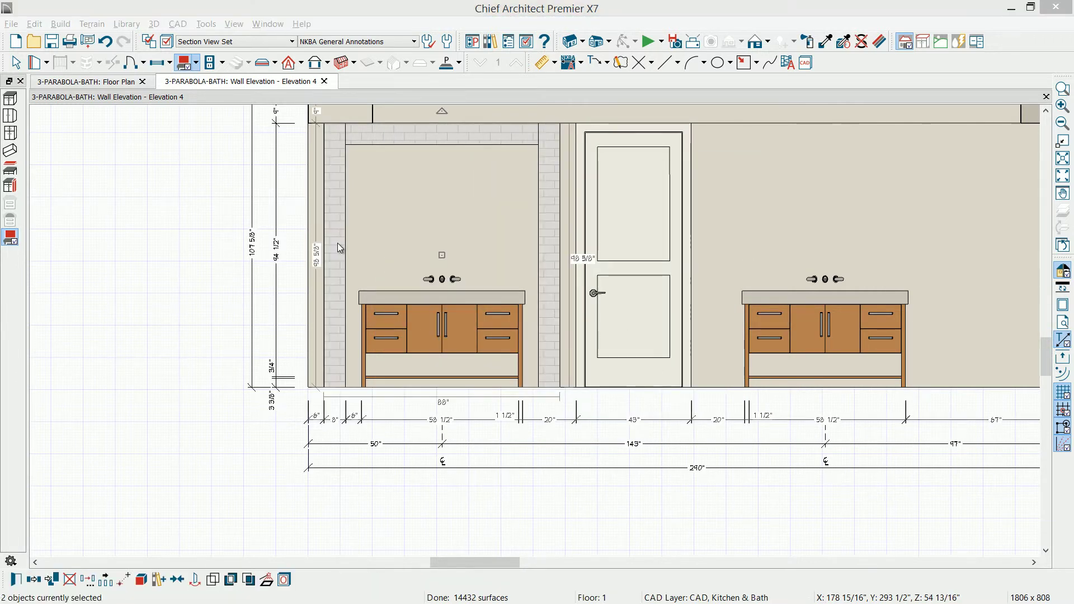
key("e")
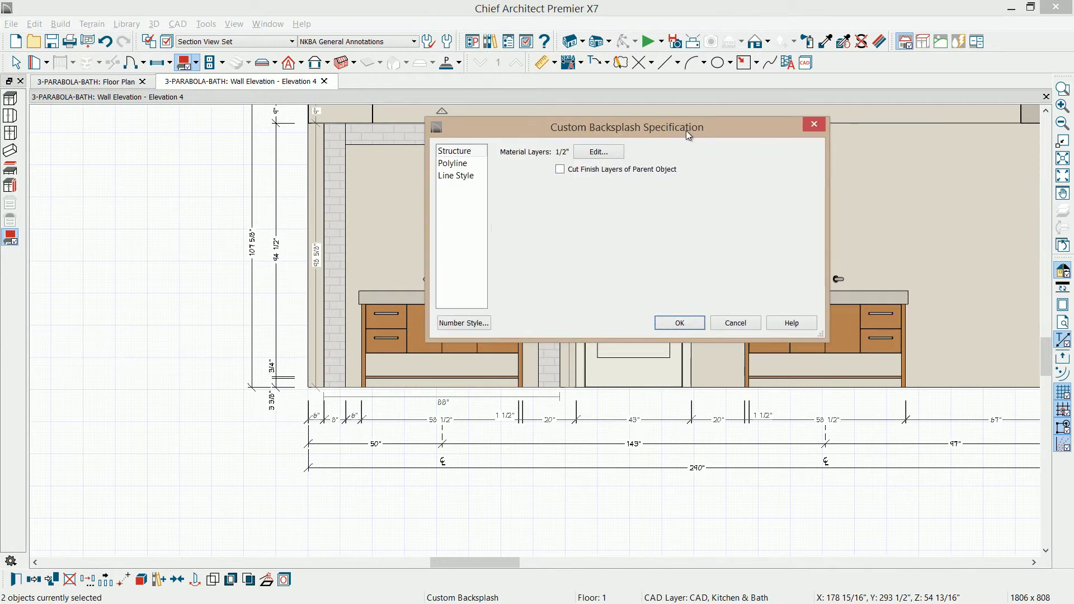
left_click(598, 151)
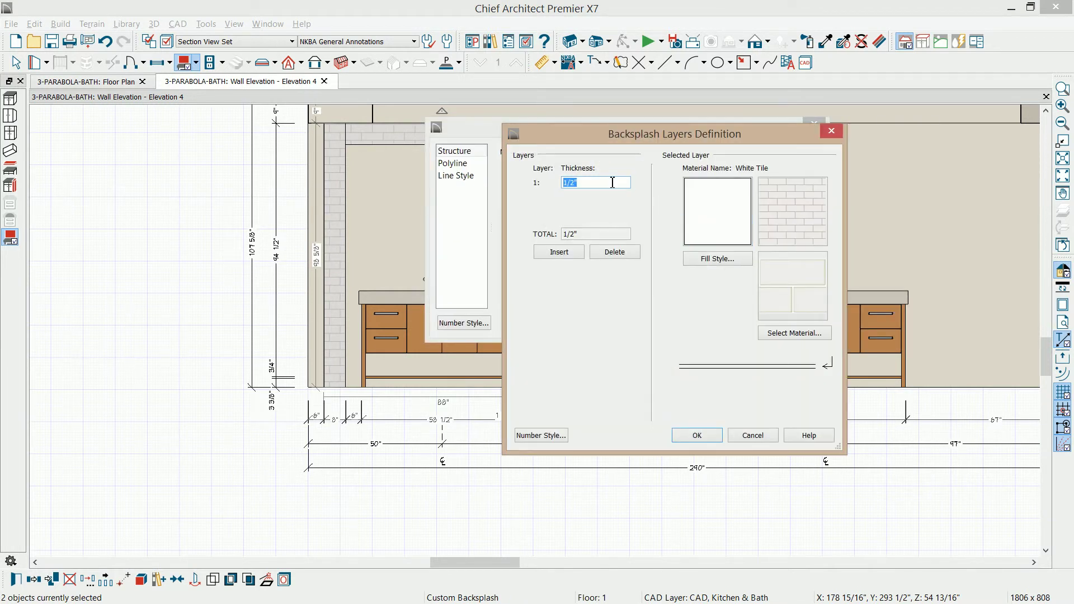
type("8")
left_click(695, 439)
left_click(686, 324)
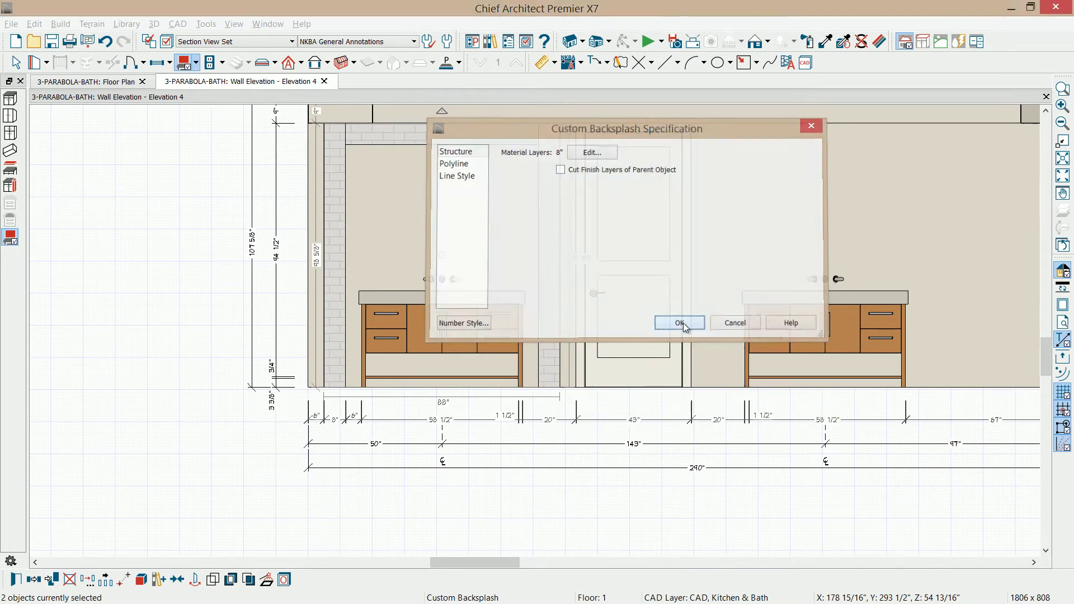
key("Escape")
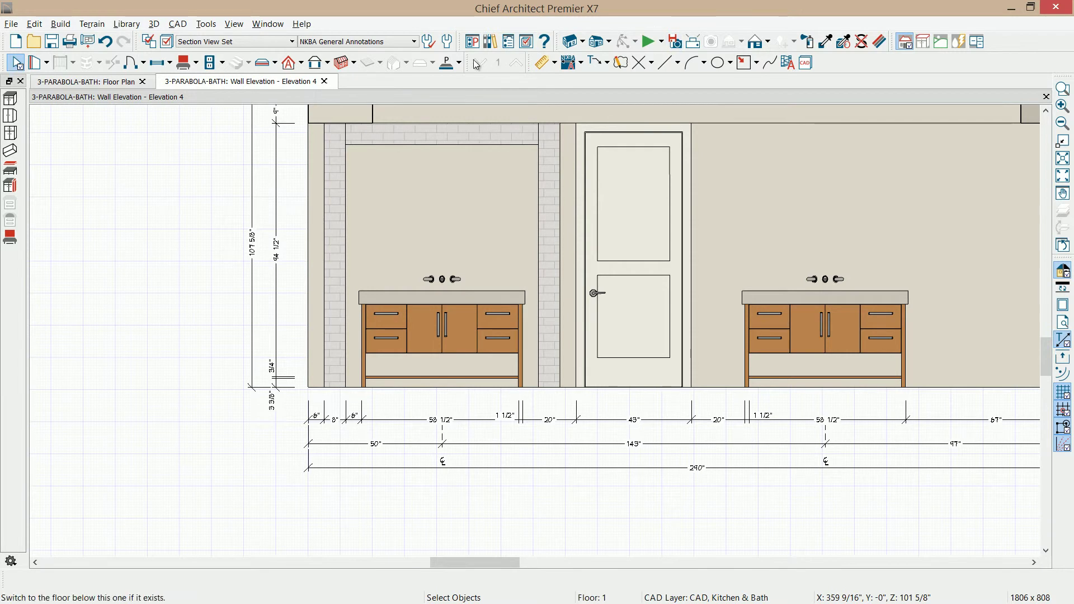
- Draw a solid polyline mirror rectangle sized 32" wide by 42" tall
left_click(447, 63)
left_click_drag(412, 171, 479, 262)
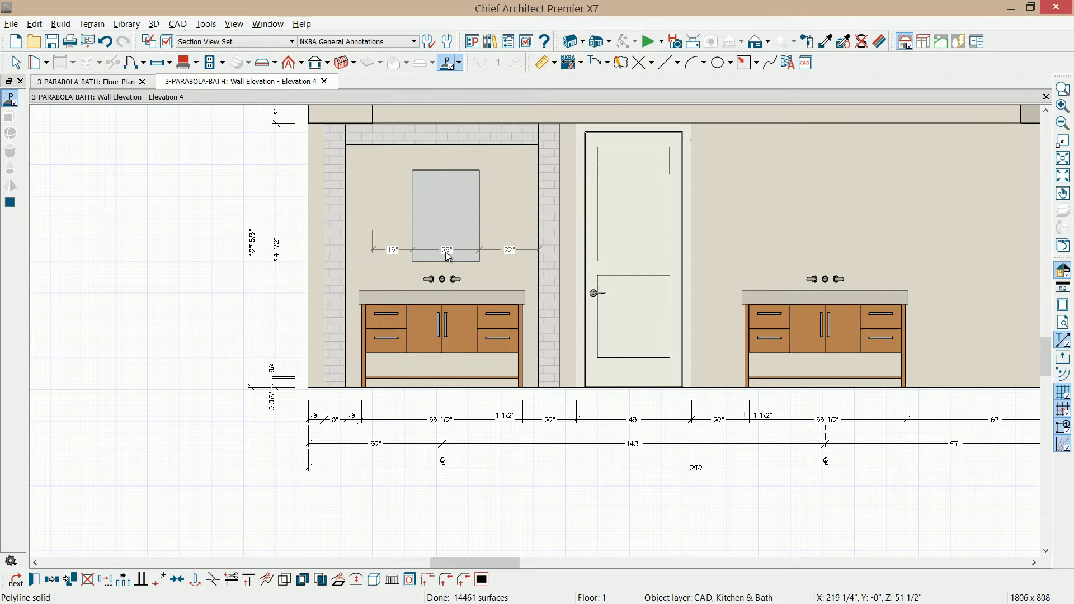
left_click(446, 250)
type("32")
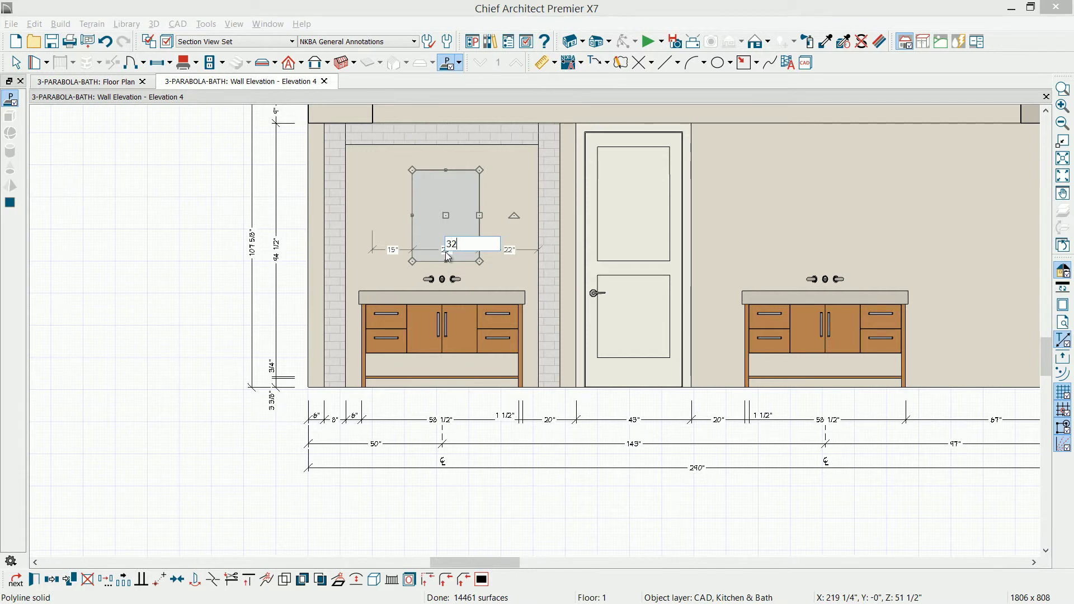
key("Return")
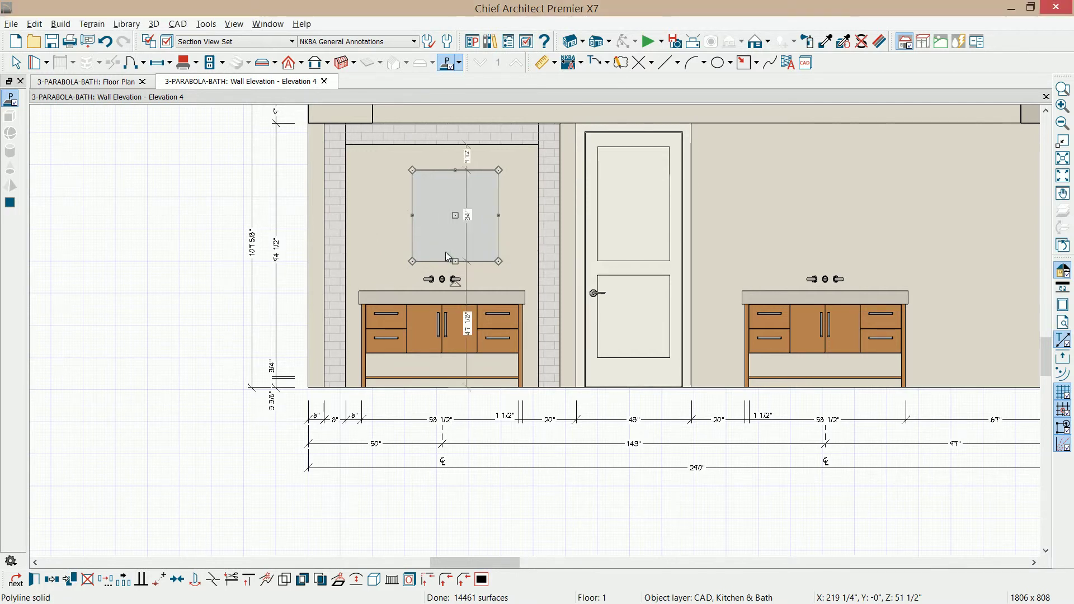
left_click(470, 218)
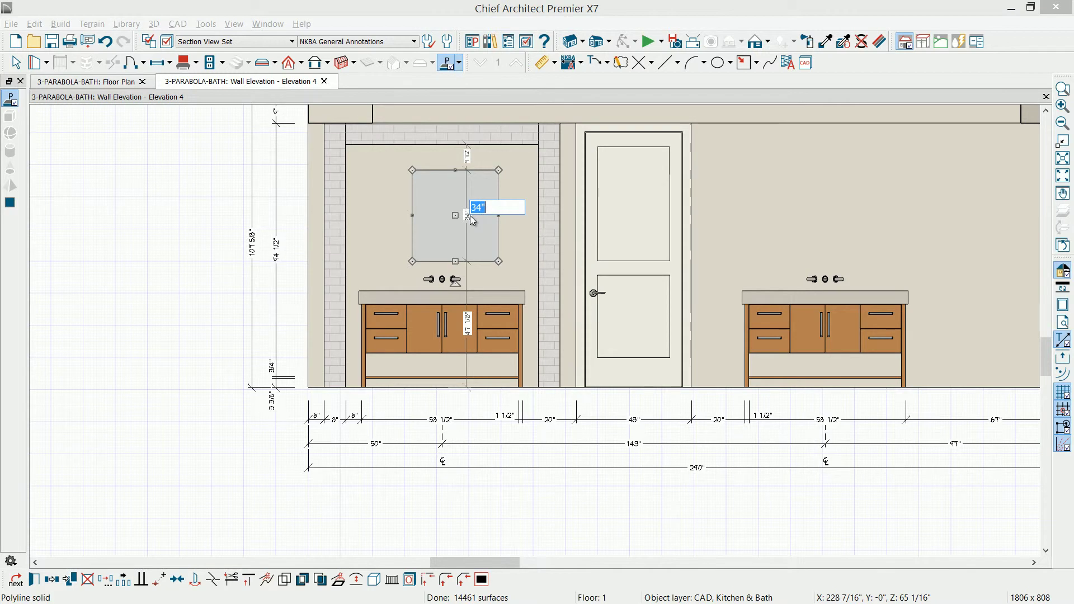
key("Return")
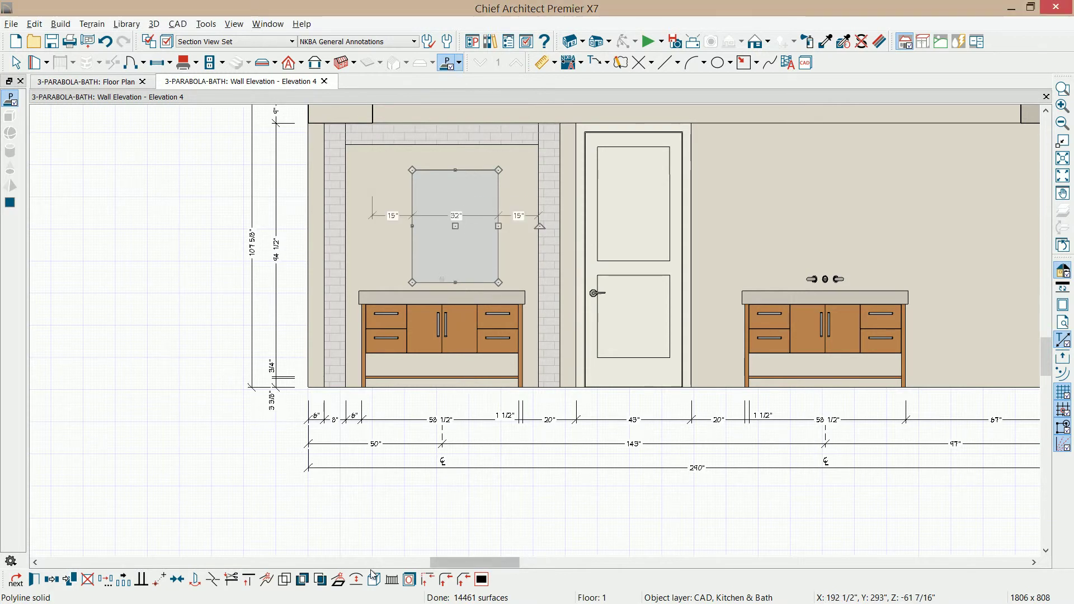
- Centre the mirror over the left vanity and raise it above the faucet
left_click(177, 579)
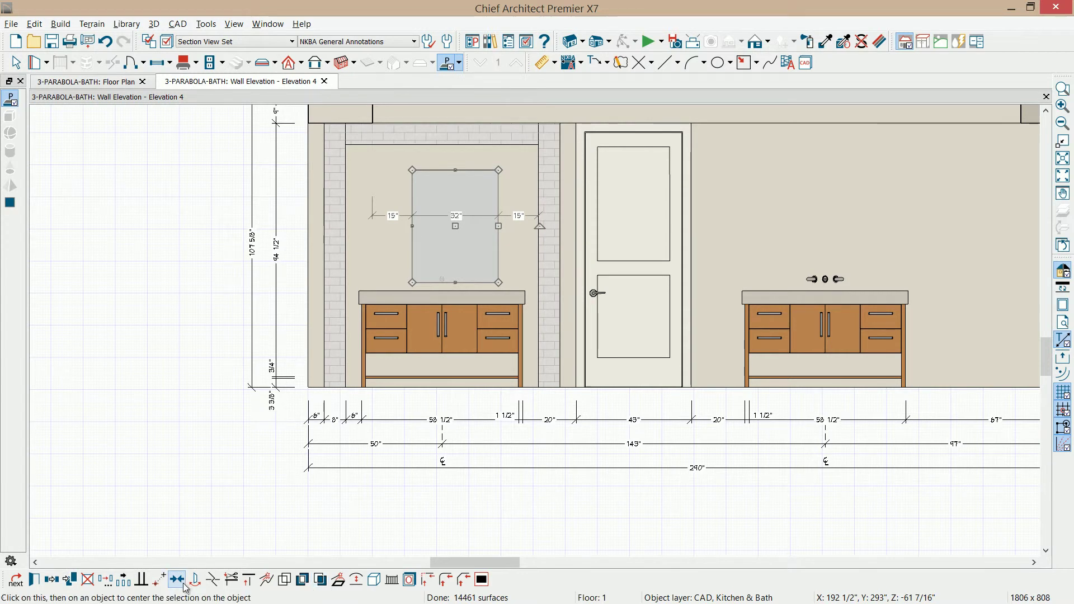
left_click(438, 326)
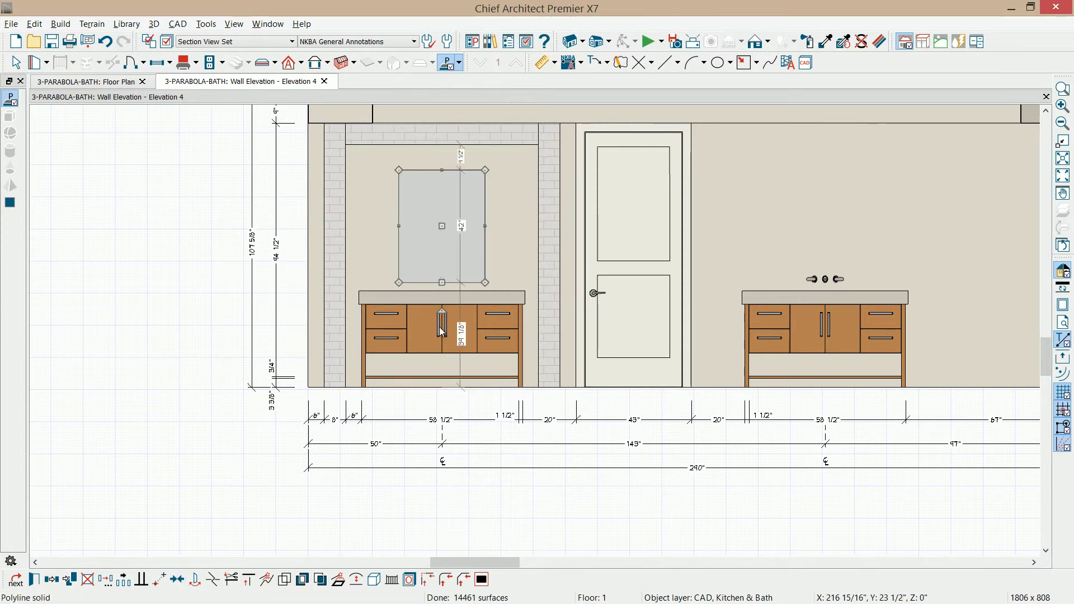
left_click_drag(441, 225, 440, 211)
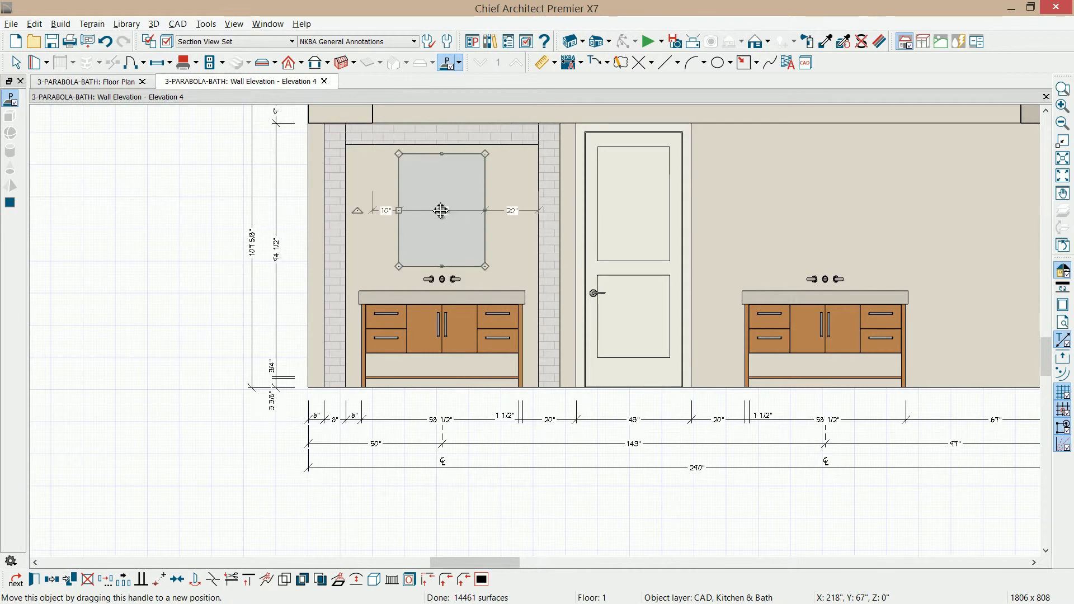
- Extend the vertical dimension to the vanity rail and the mirror's lower and upper corners
left_click(279, 310)
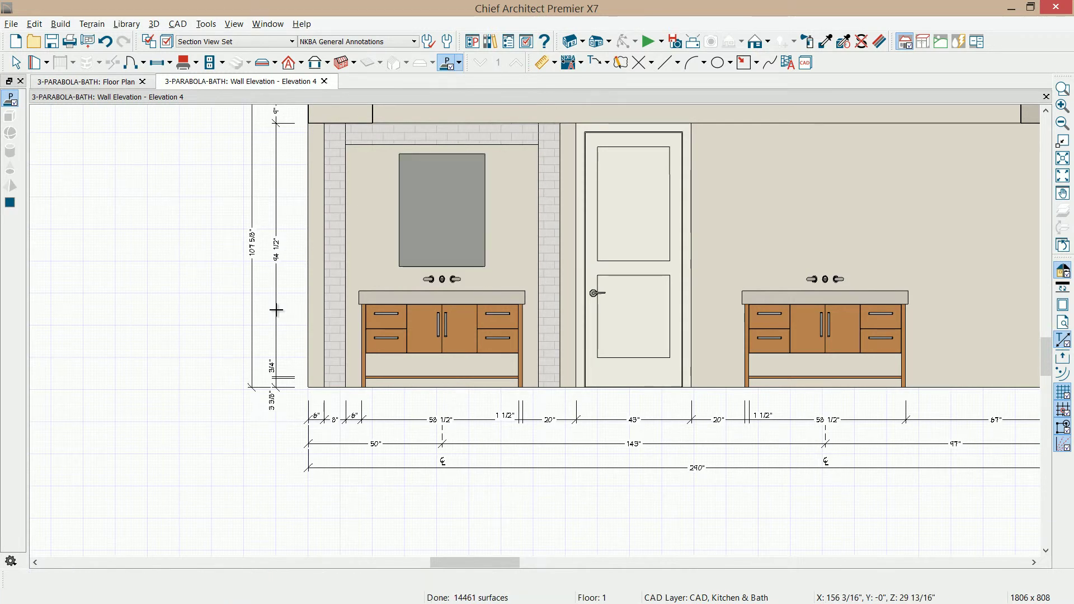
left_click(276, 310)
left_click_drag(364, 379, 366, 376)
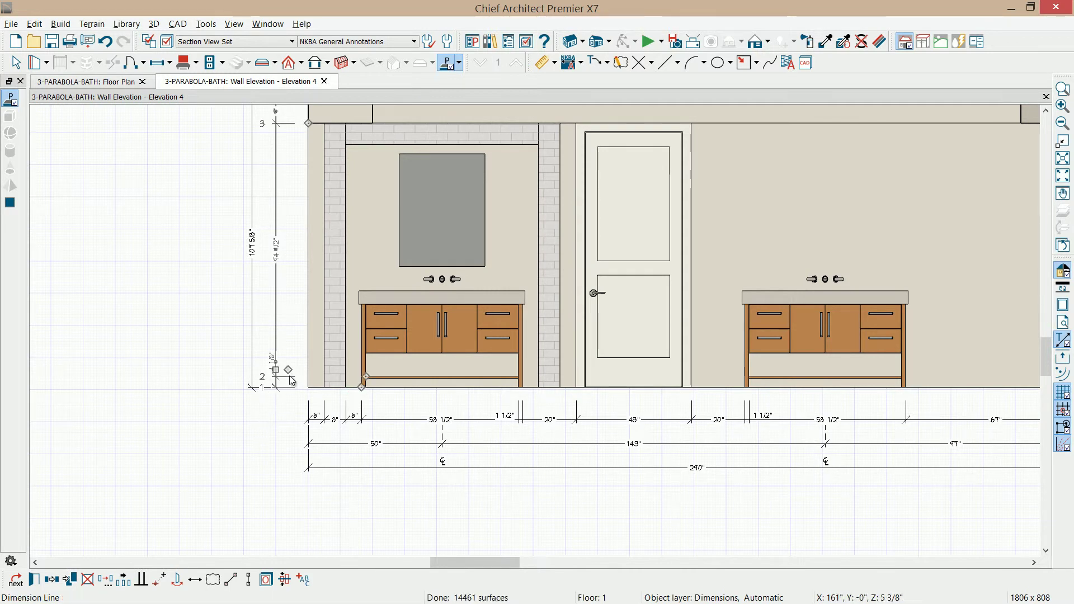
left_click_drag(289, 371, 399, 261)
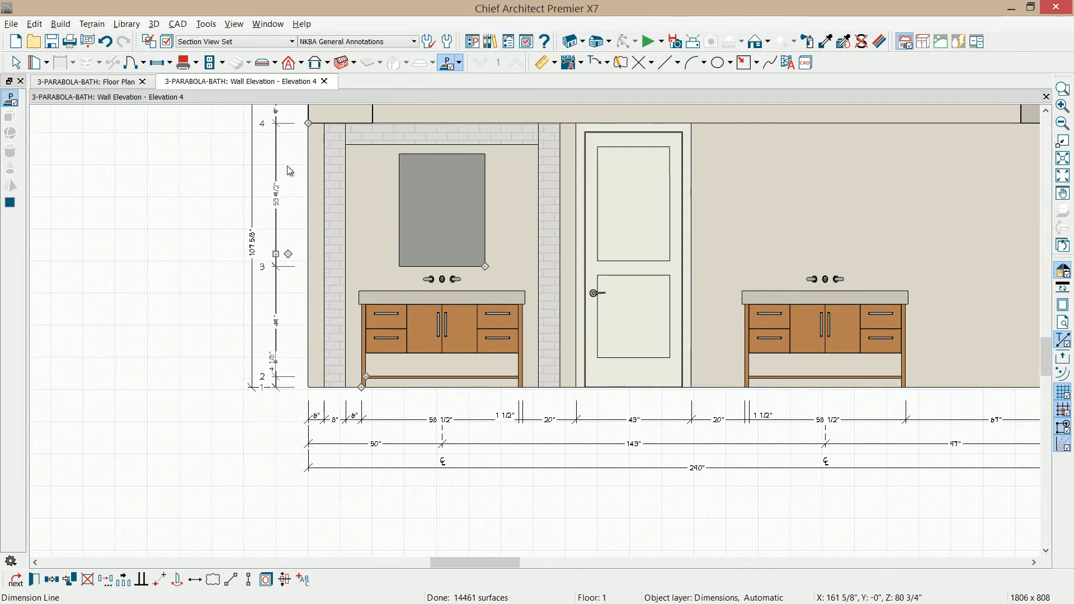
left_click_drag(288, 254, 399, 154)
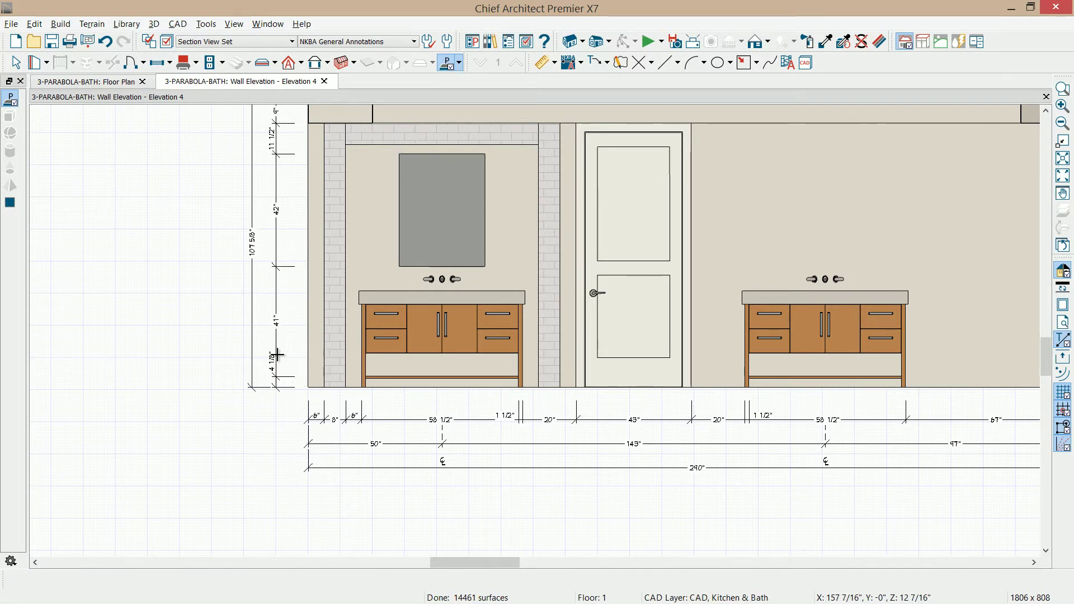
- Add dimension points at the countertop's lower and top edges
scroll(275, 346, "up", 1)
left_click(272, 329)
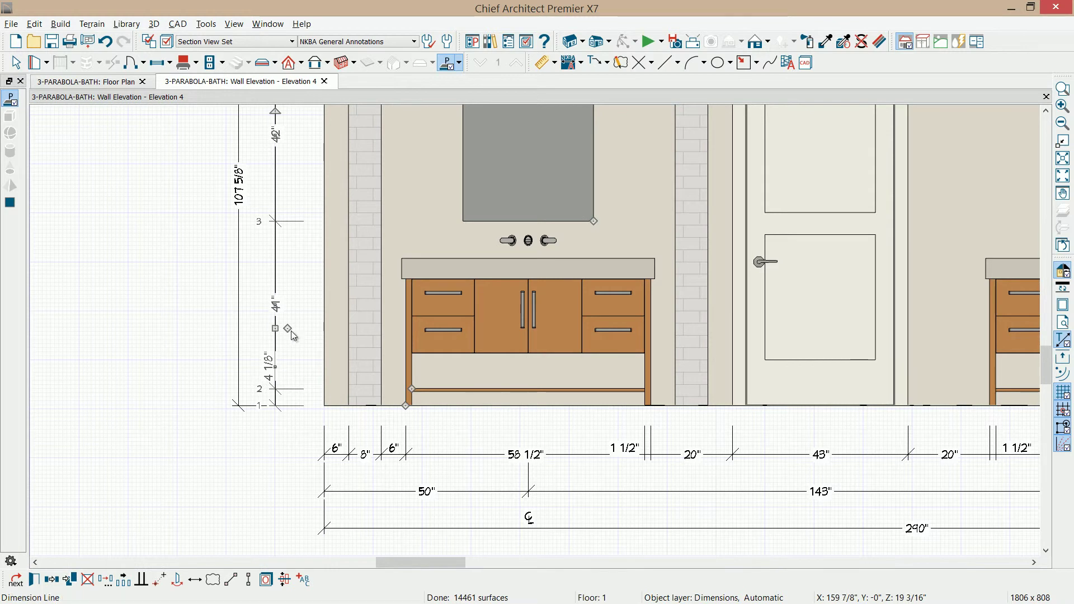
left_click_drag(288, 330, 403, 275)
left_click_drag(287, 266, 408, 262)
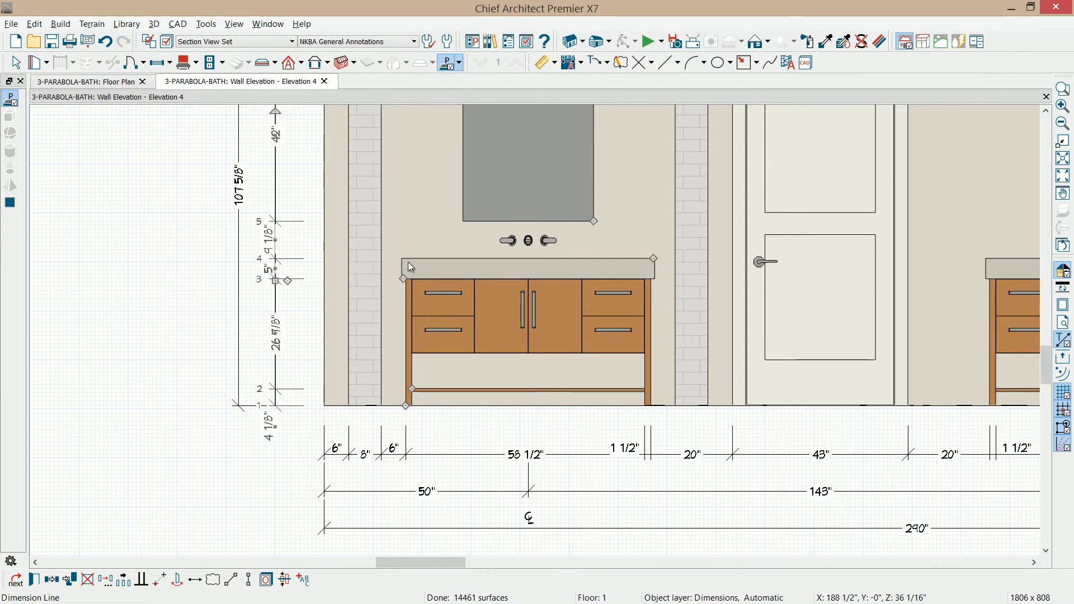
- Set the gap between the countertop and the mirror to 6"
scroll(407, 284, "down", 1)
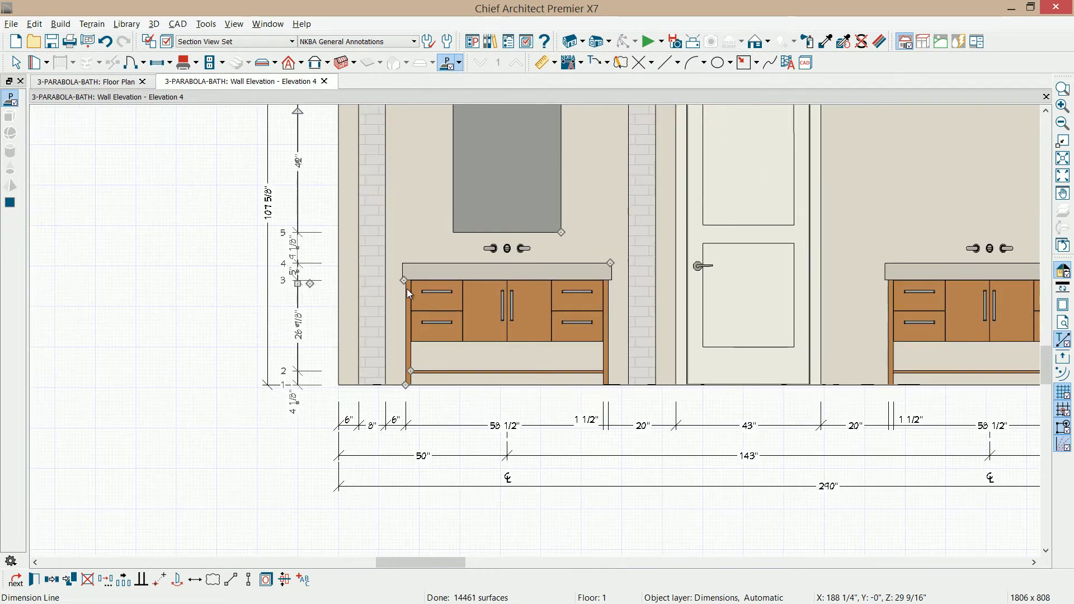
left_click(505, 183)
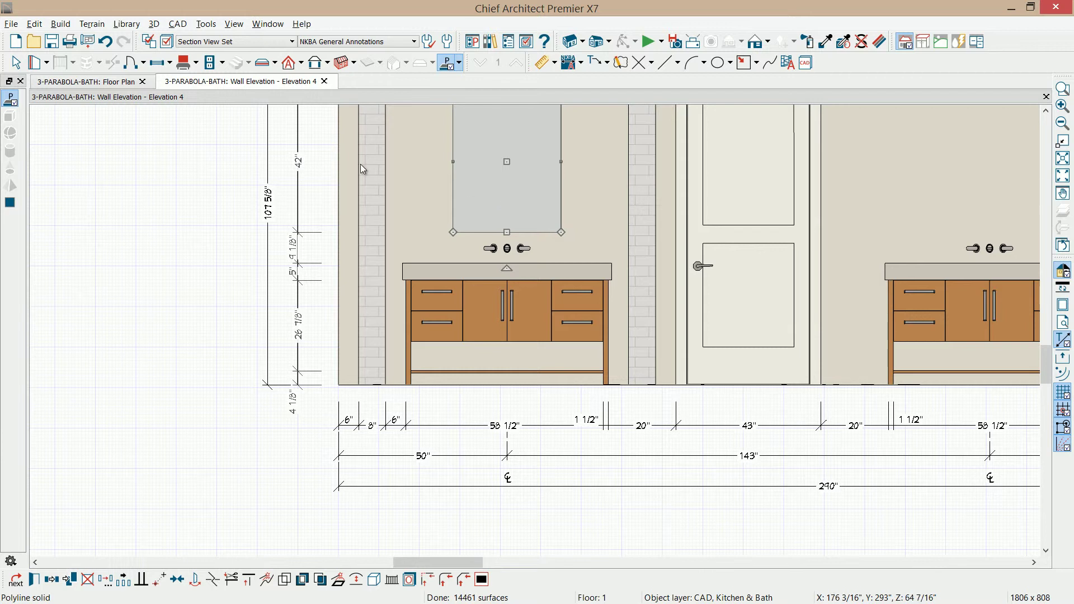
left_click(301, 254)
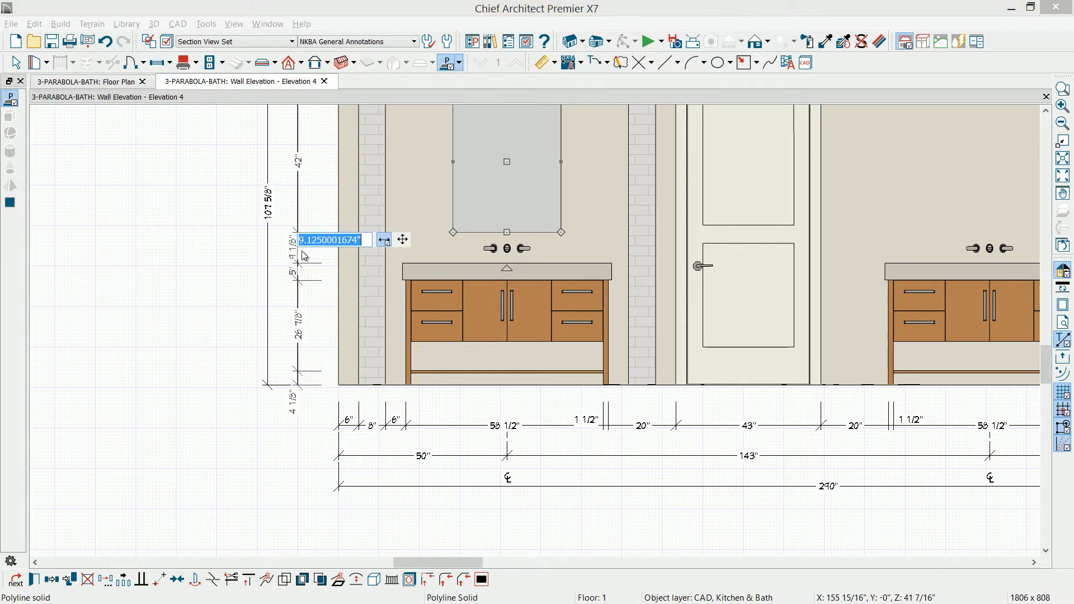
type("6")
key("Return")
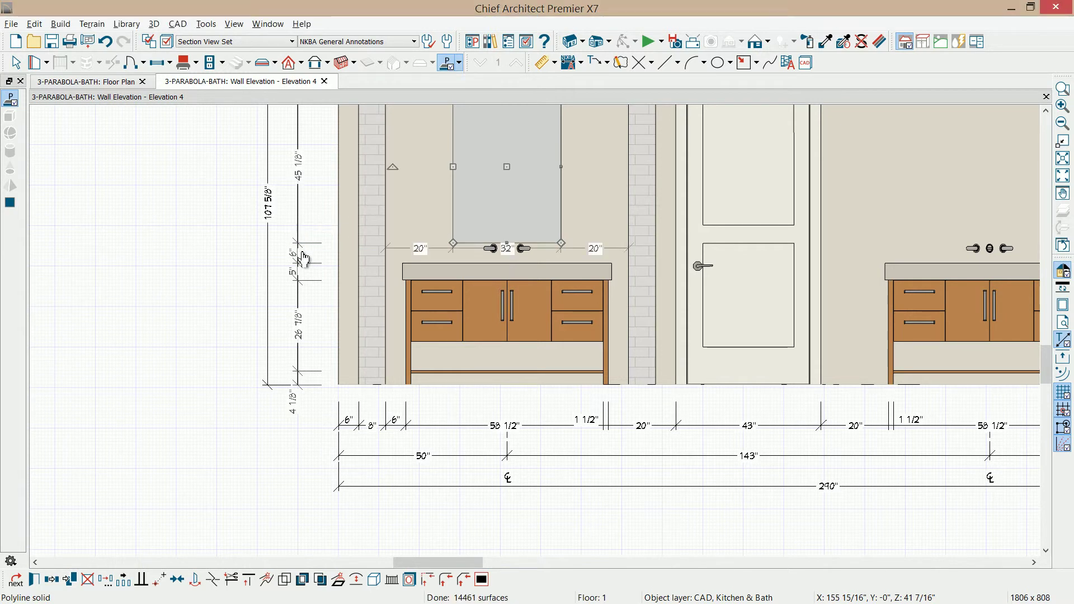
left_click(219, 272)
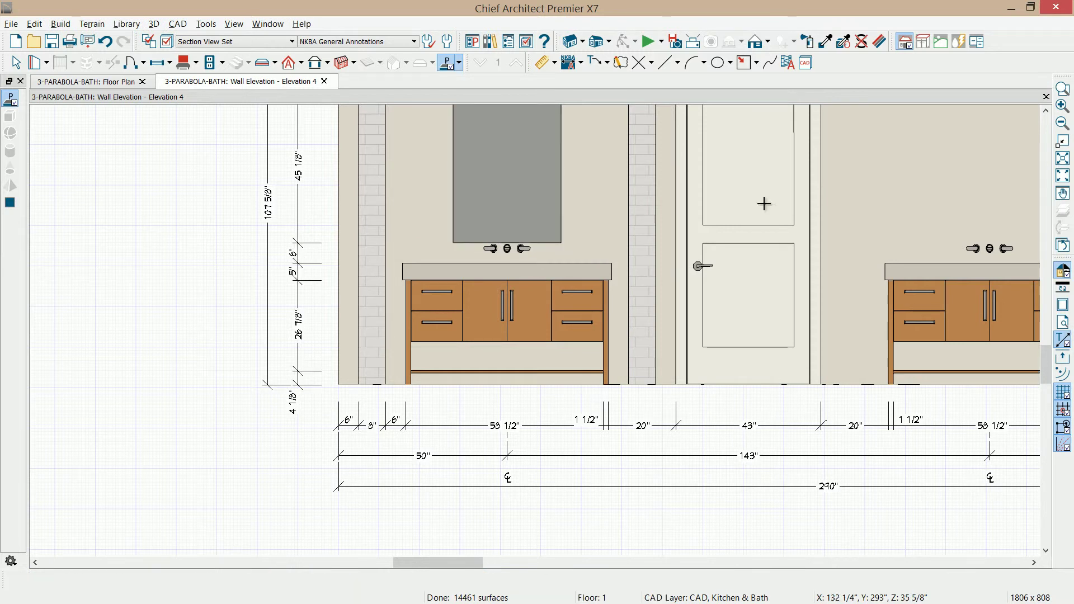
- Move the mirror so its bottom sits 6 1/2" above the countertop
left_click(504, 164)
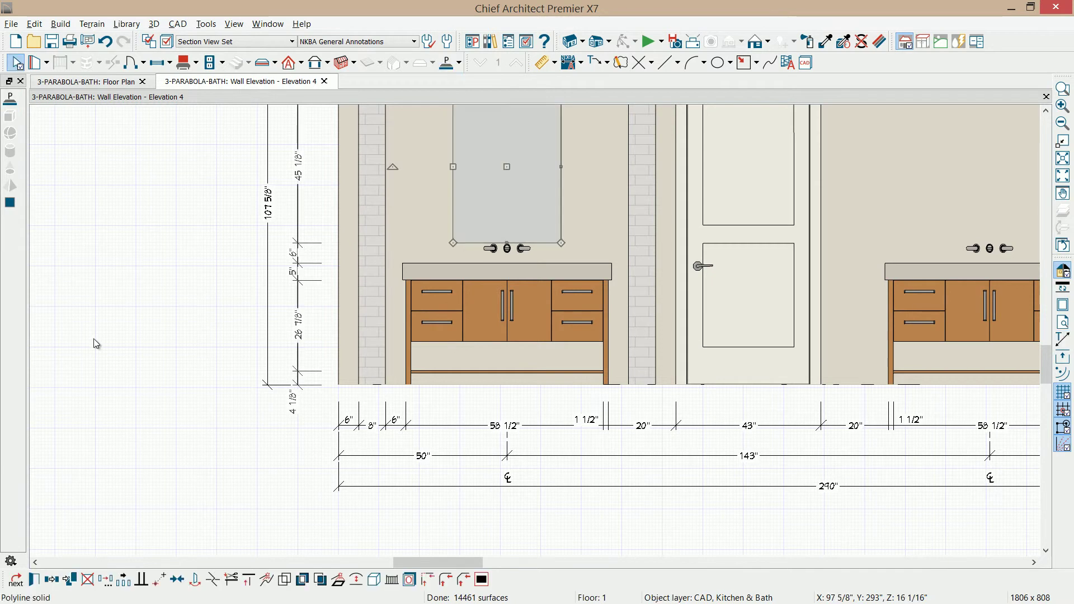
left_click(294, 257)
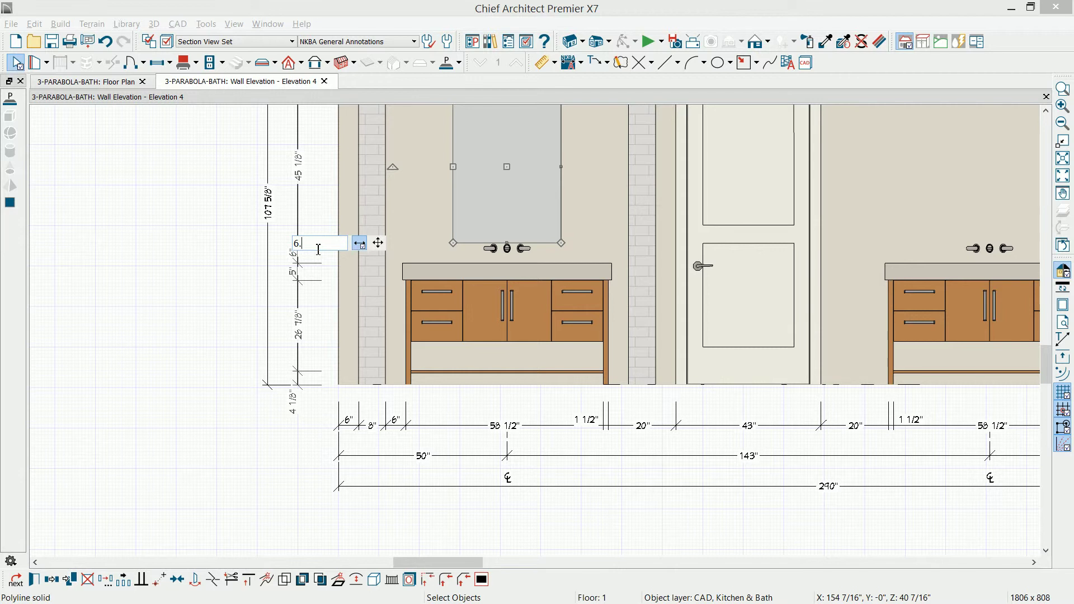
type("6.5")
key("Return")
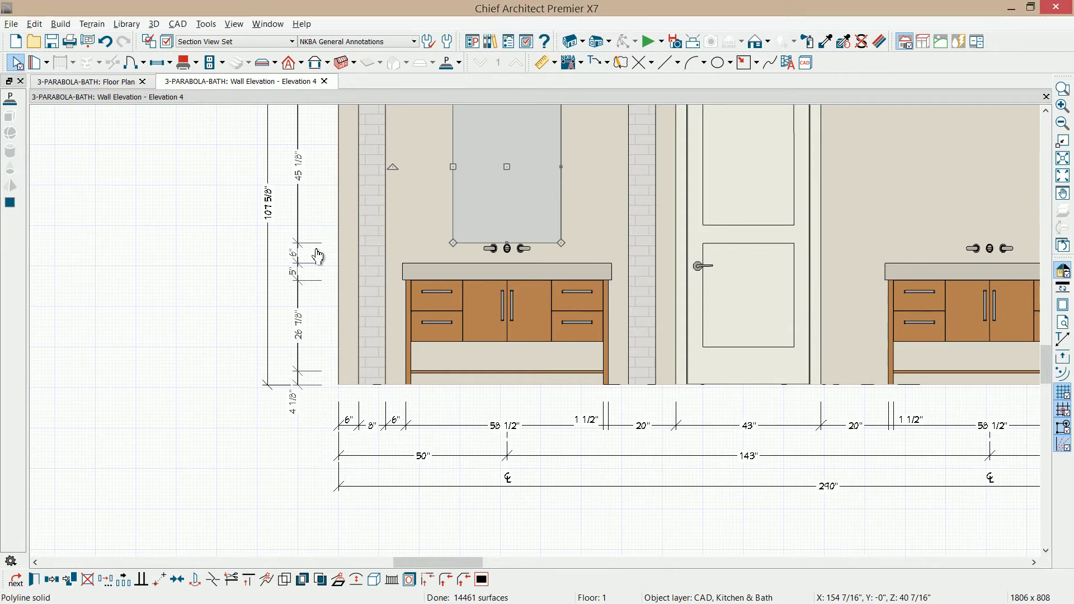
left_click(294, 267)
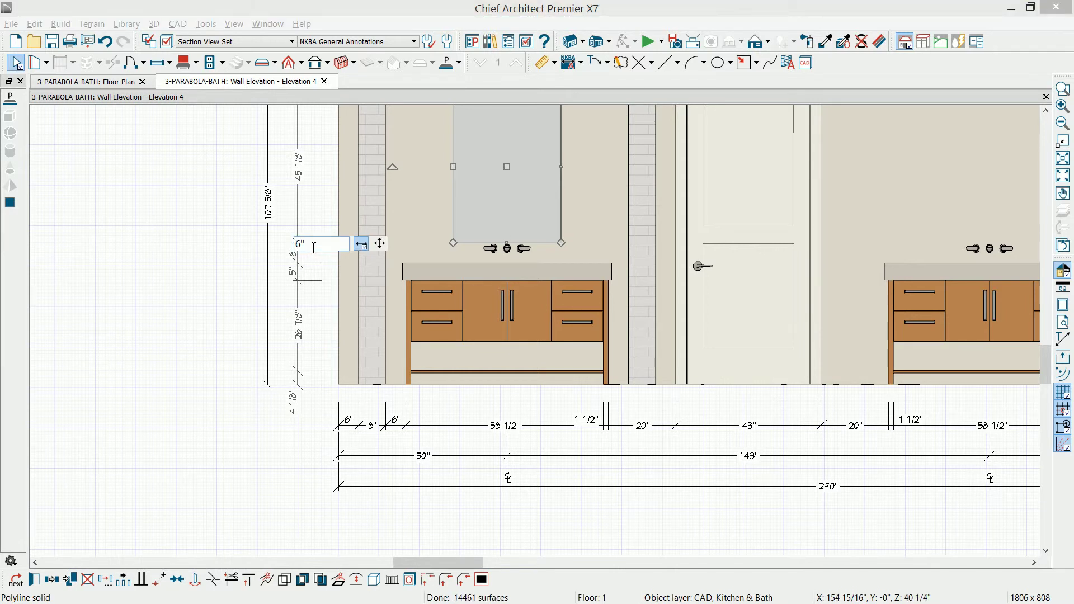
type("6.5")
left_click(380, 243)
key("Return")
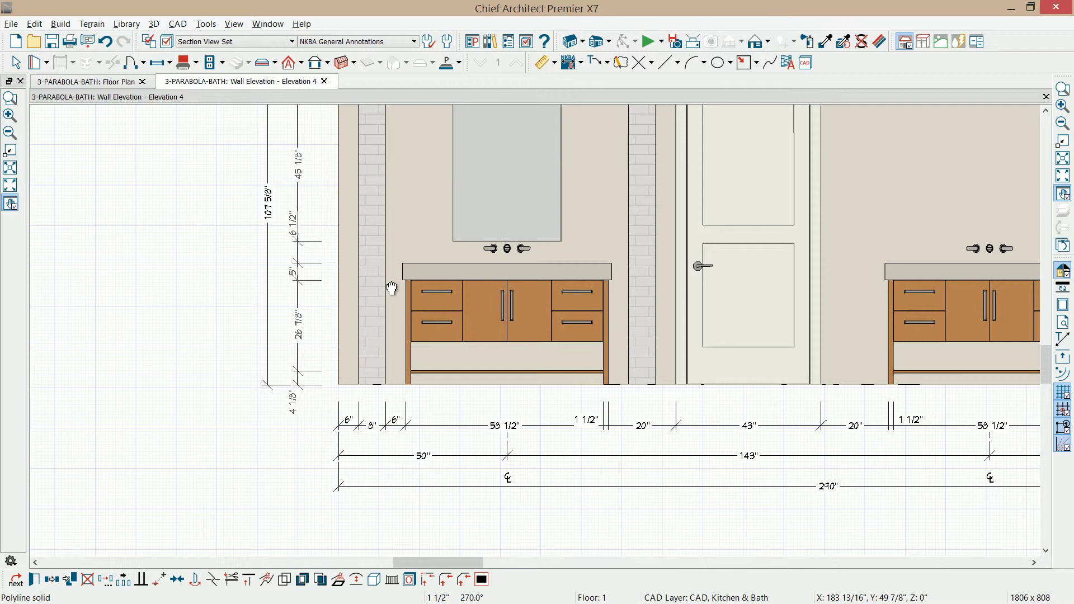
- Change the mirror's 45 1/8" height dimension to 42", leaving 14 1/8" of wall above it
middle_click_drag(386, 246, 391, 352)
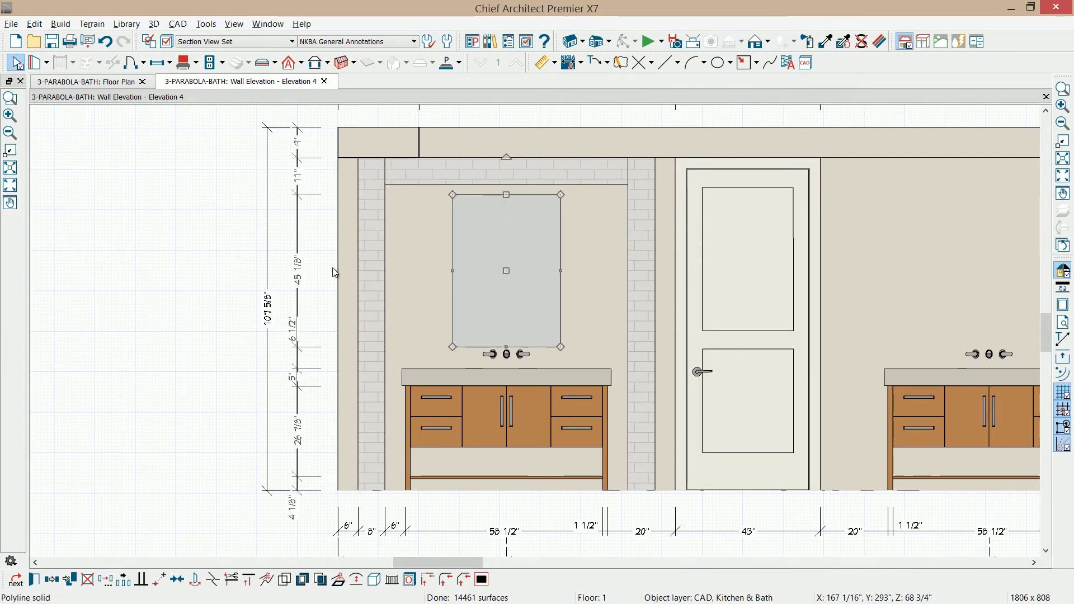
left_click(301, 277)
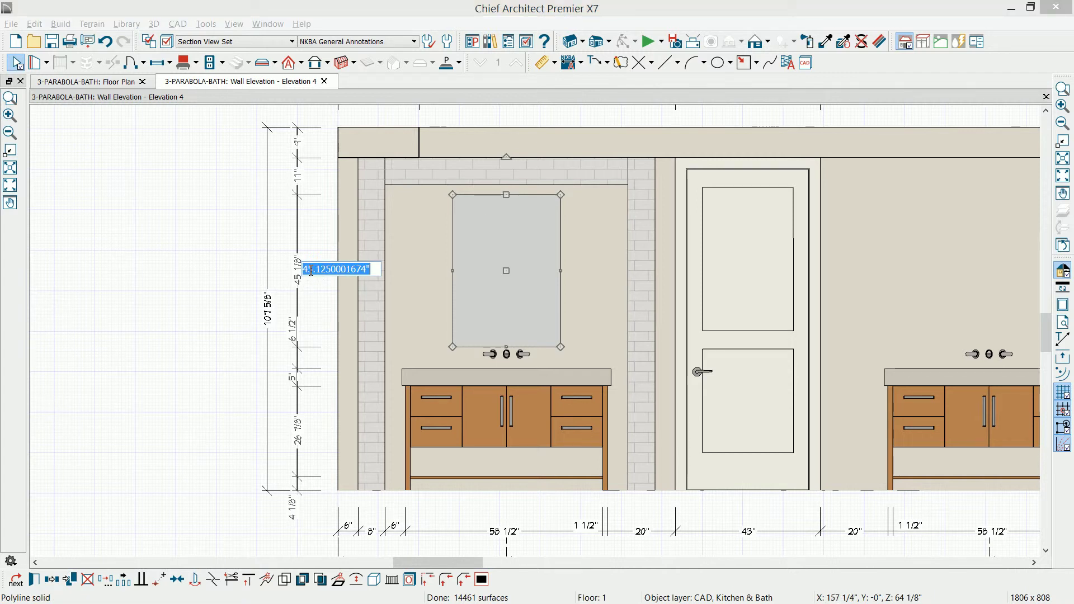
left_click_drag(310, 271, 421, 264)
type("2")
key("Return")
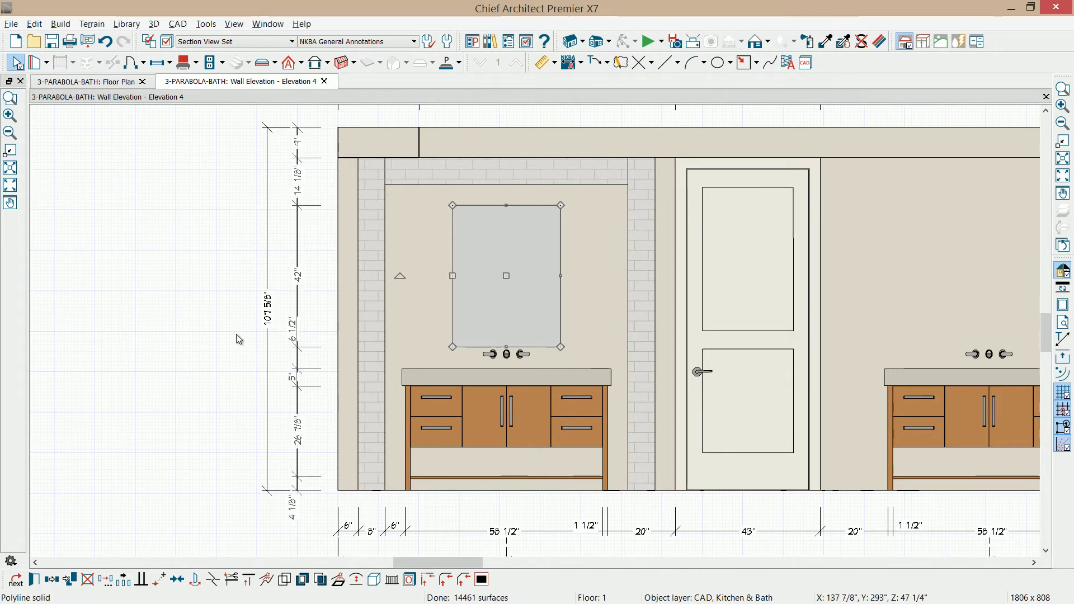
- Paint the elevation's mirror with the PARABOLA-BATH Mirror material, then close the library panel
left_click(491, 42)
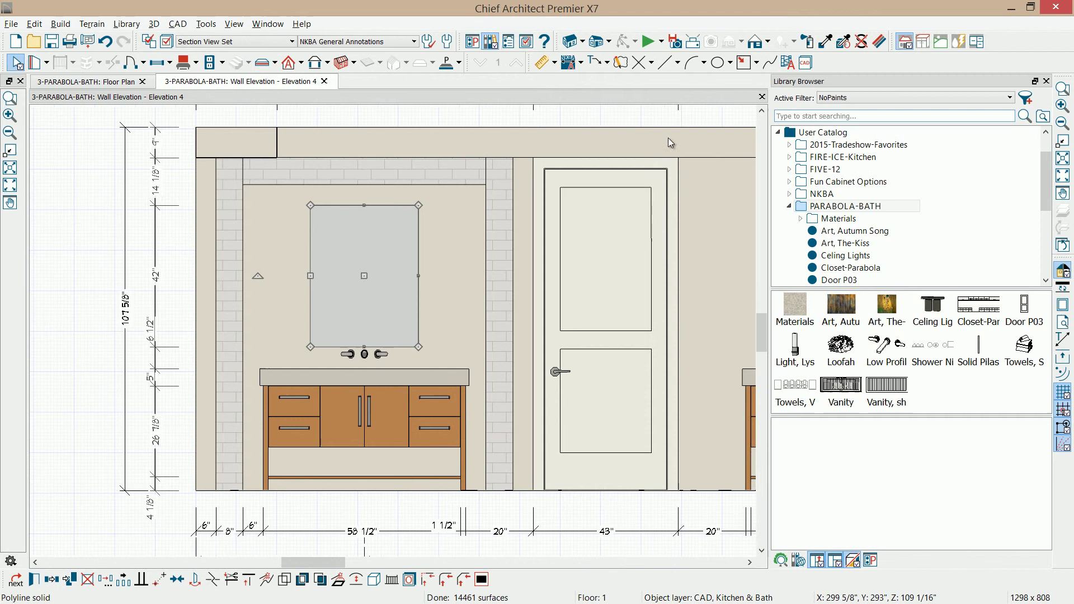
left_click(801, 219)
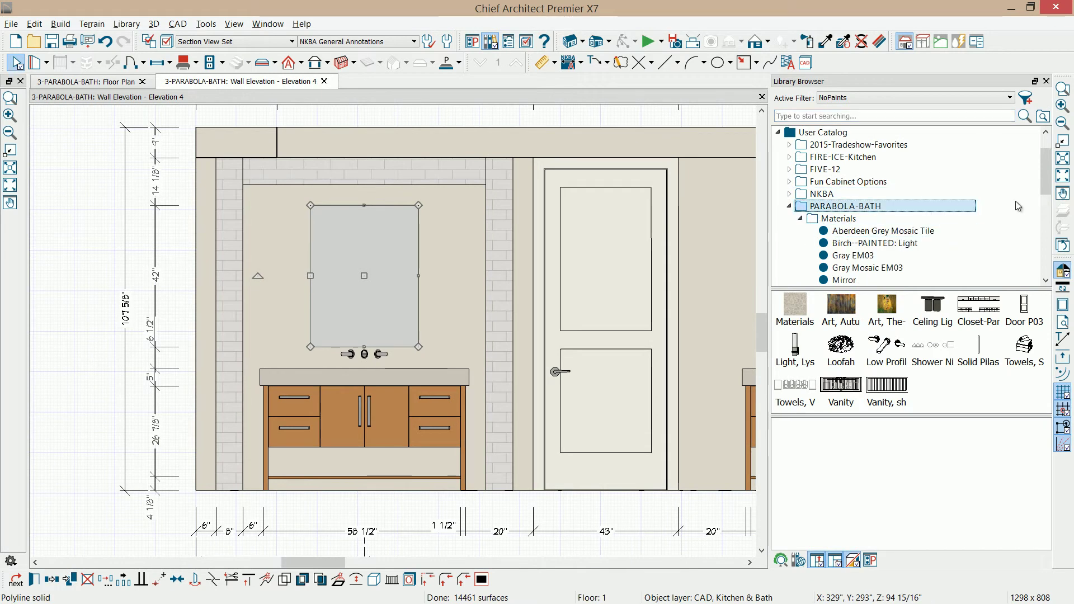
left_click(844, 280)
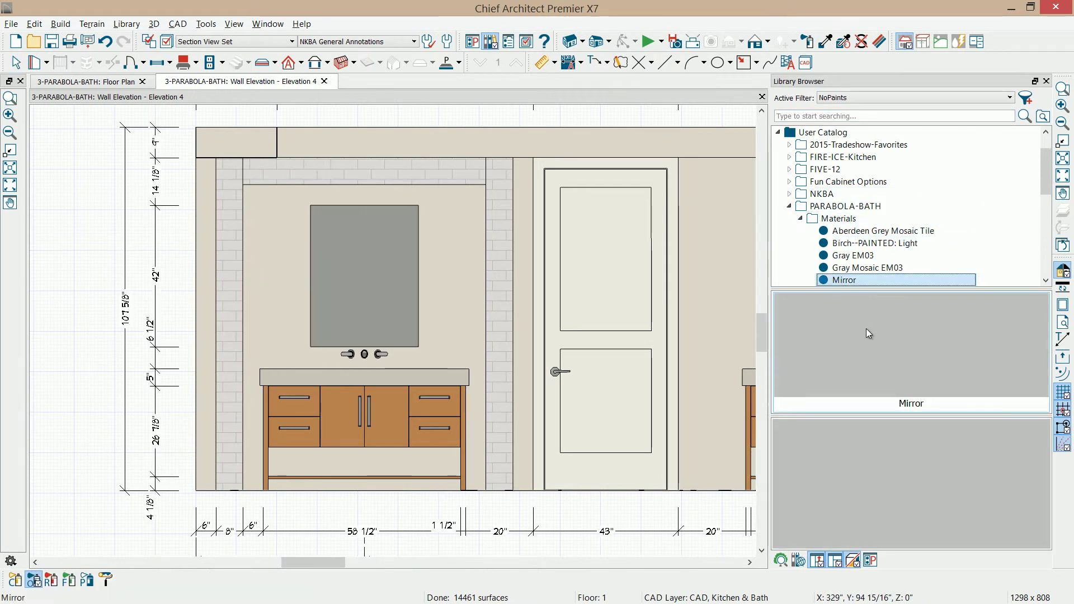
left_click(355, 287)
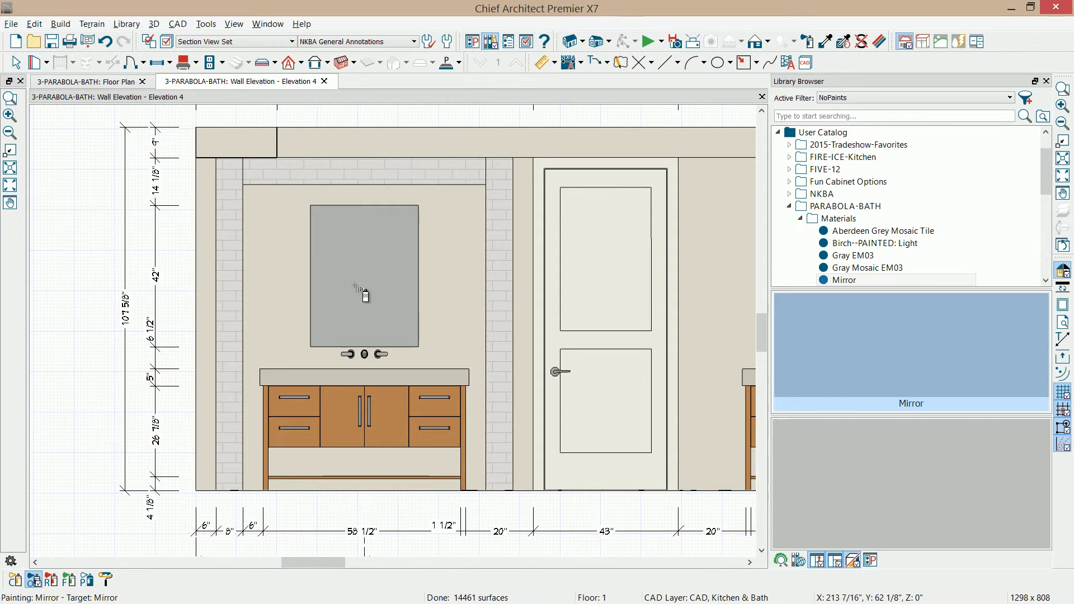
left_click(1047, 82)
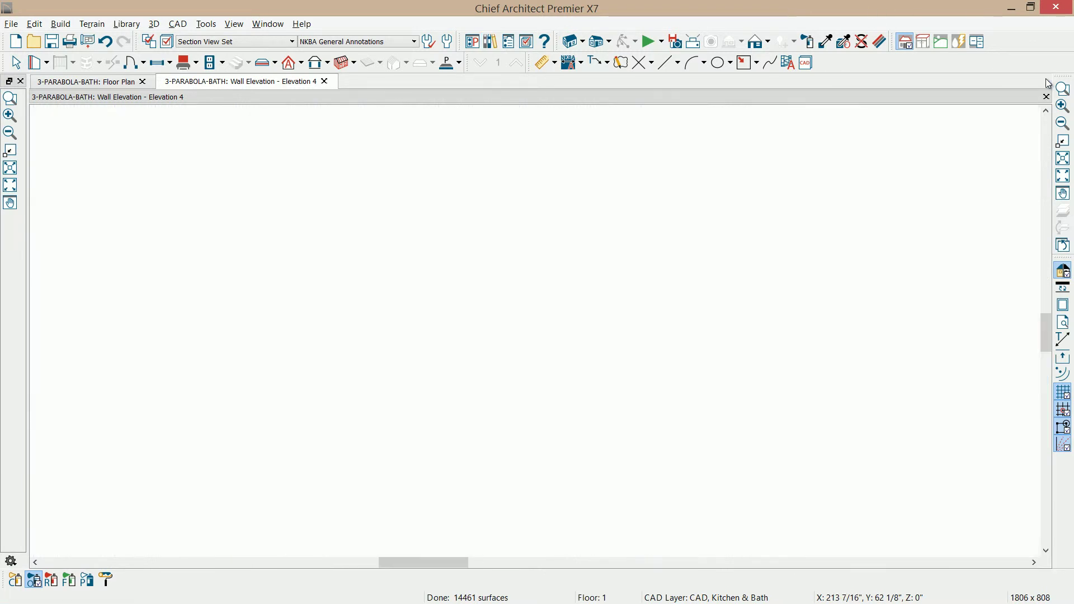
scroll(728, 250, "up", 1)
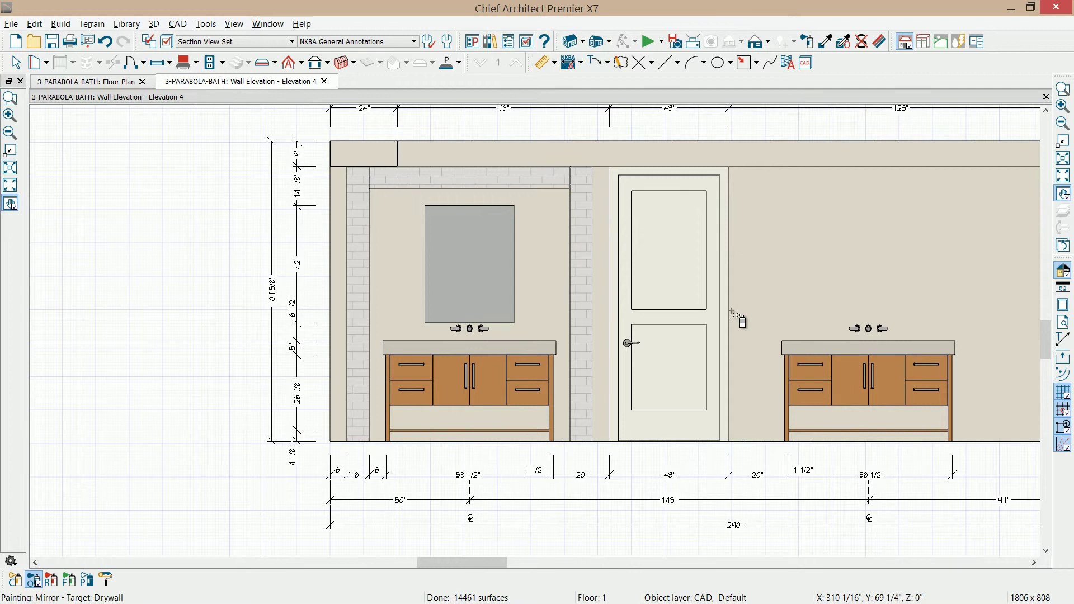
- Merge the bottom dimension segments so each vanity reads 60", removing the 1 1/2" piece
key("space")
middle_click_drag(568, 480, 511, 480)
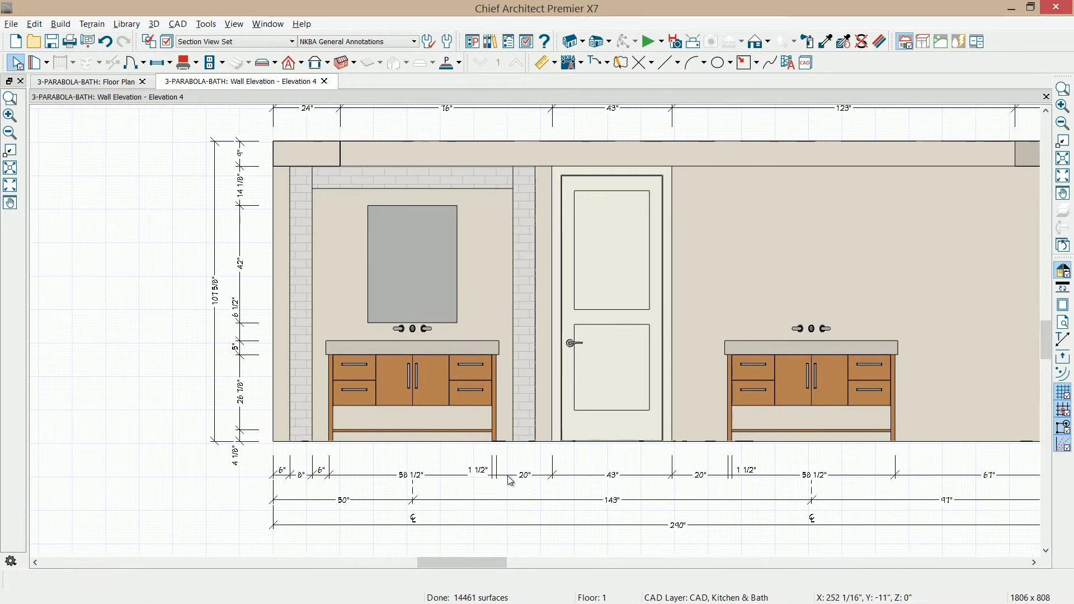
left_click(490, 465)
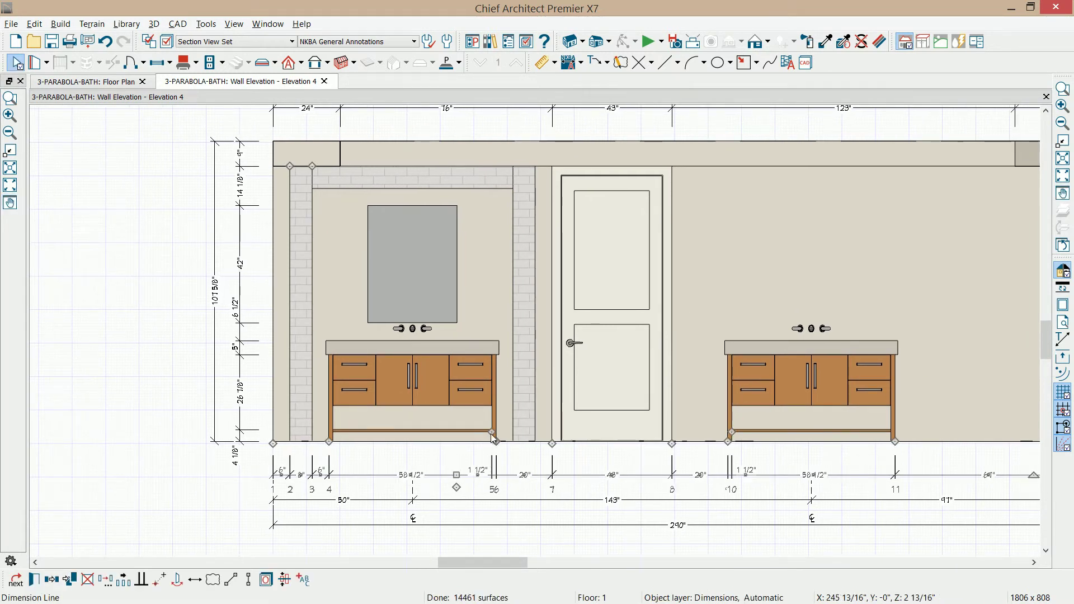
left_click_drag(492, 431, 536, 528)
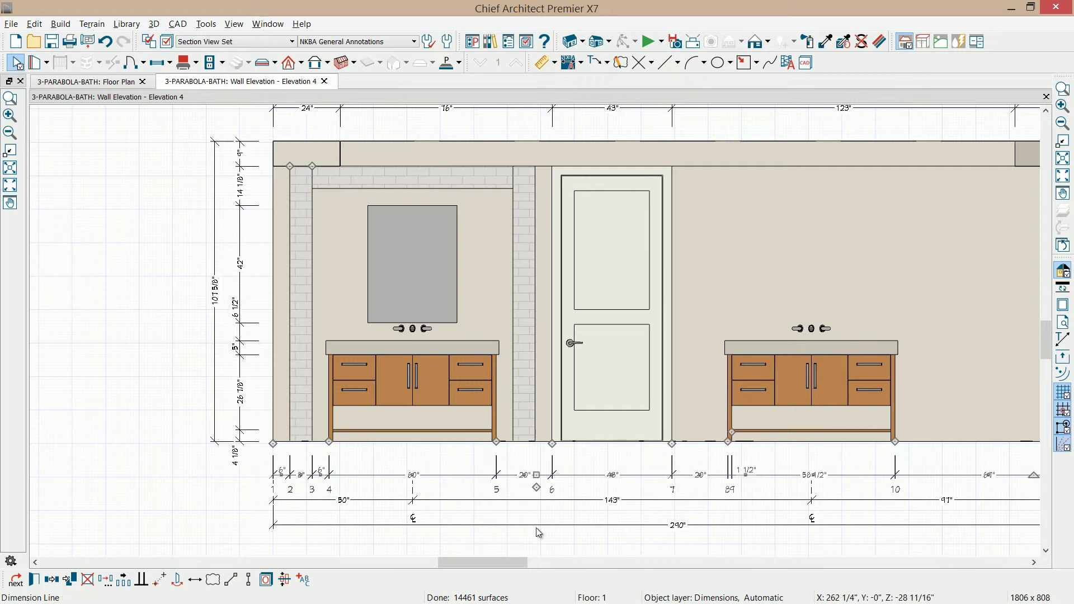
left_click(752, 475)
left_click_drag(739, 442, 776, 522)
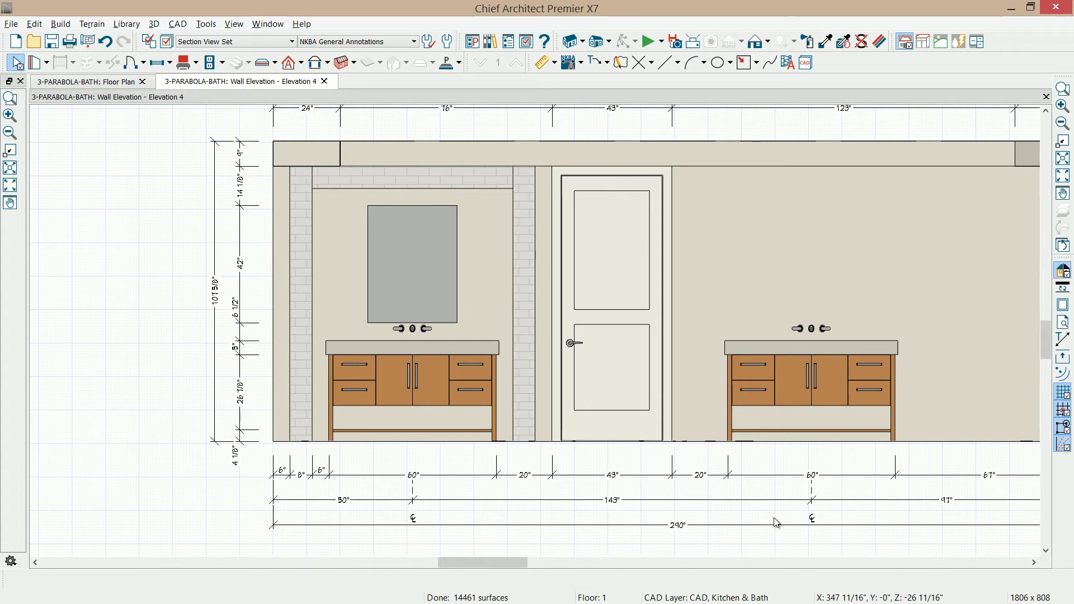
- Add bottom dimension points at the niche framing edges, giving 6", 8", 6" segments
left_click(482, 483)
left_click_drag(481, 484, 535, 441)
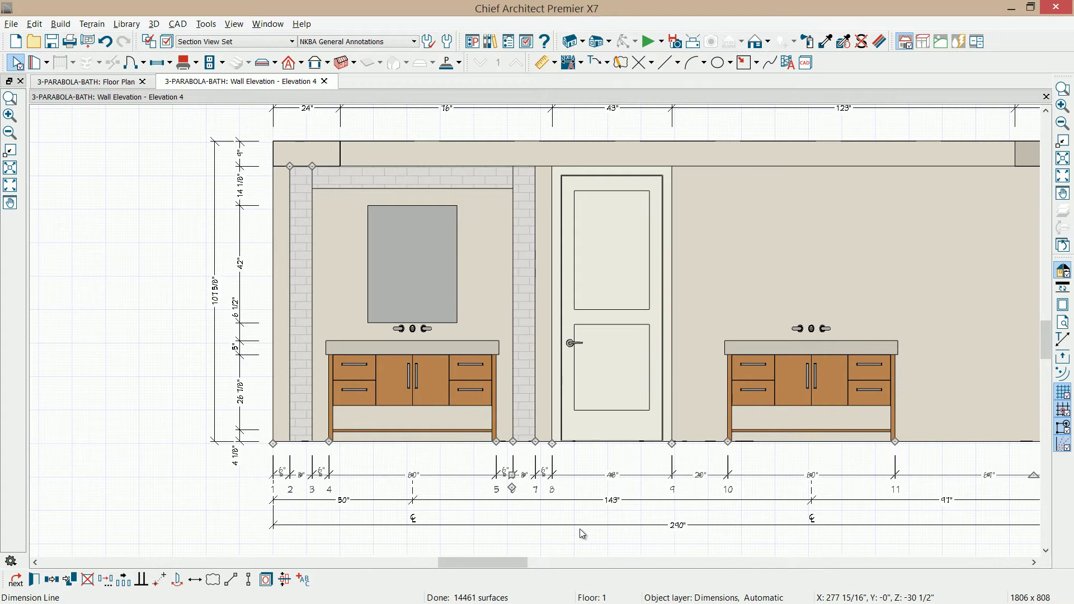
left_click(580, 529)
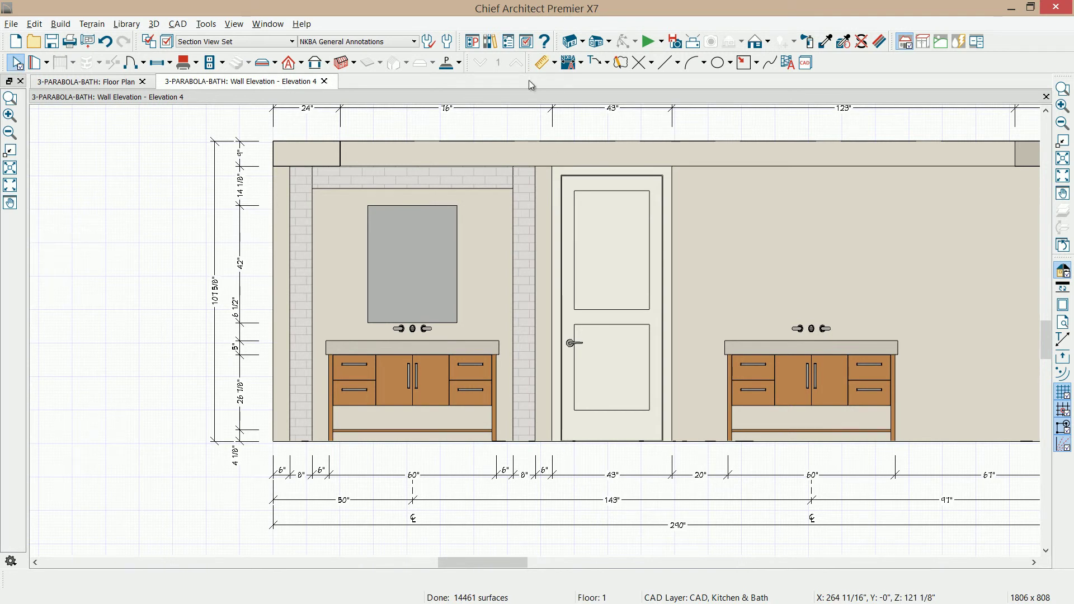
- Browse the Bonus Catalogs' Bathroom Lighting and the PARABOLA-BATH library items for a wall light
left_click(490, 41)
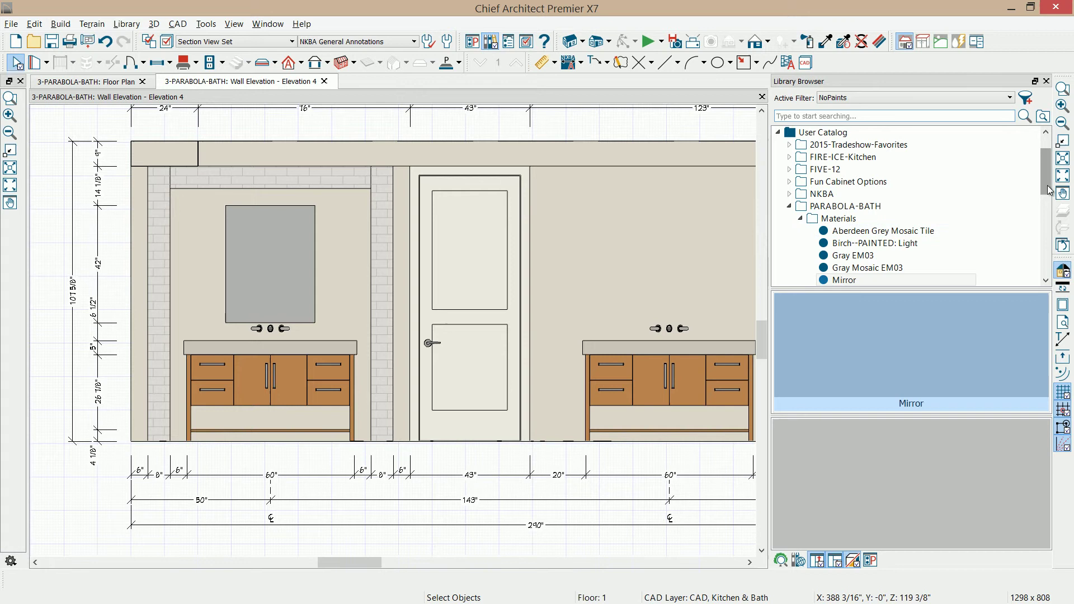
left_click_drag(1050, 190, 1049, 204)
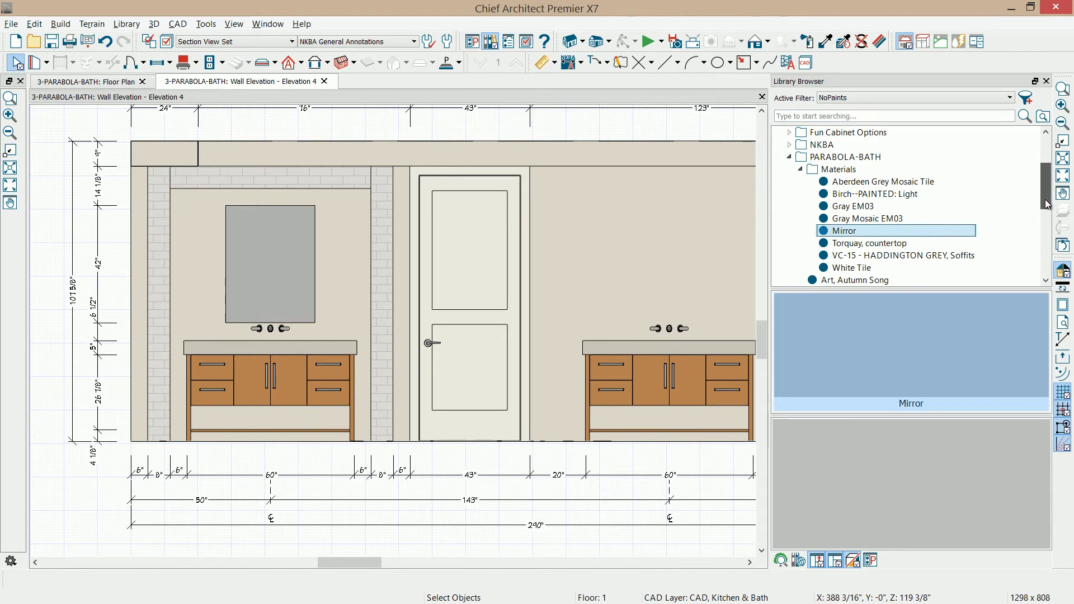
left_click(791, 158)
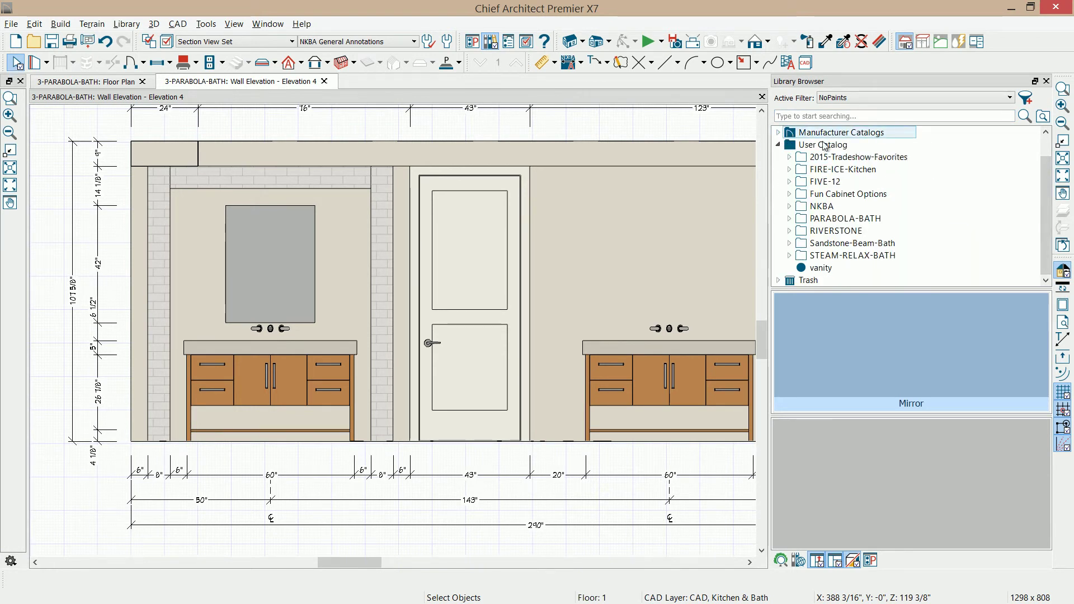
scroll(822, 144, "up", 1)
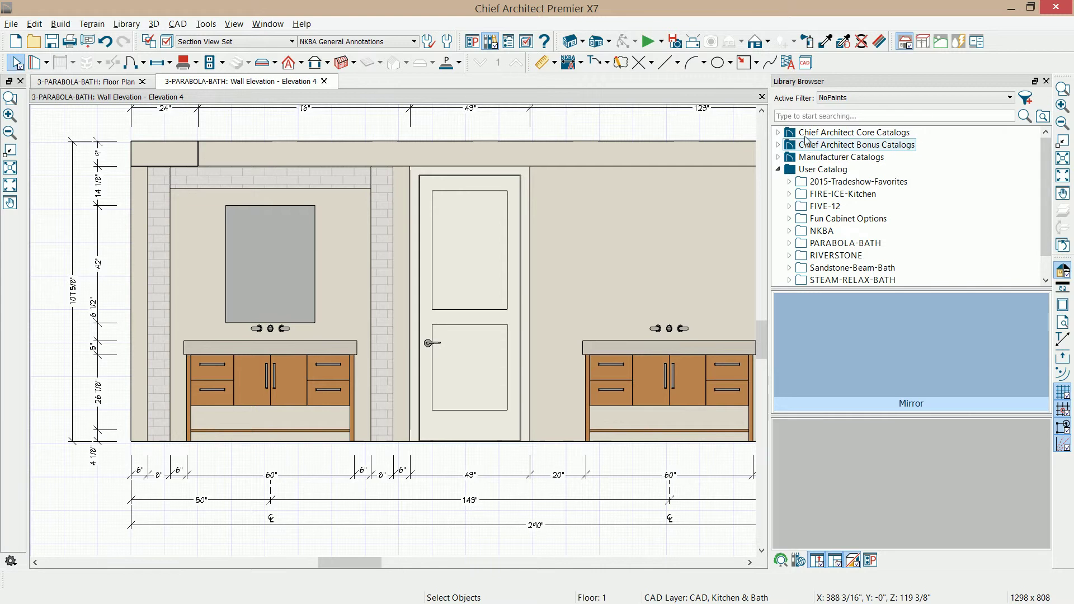
left_click(791, 147)
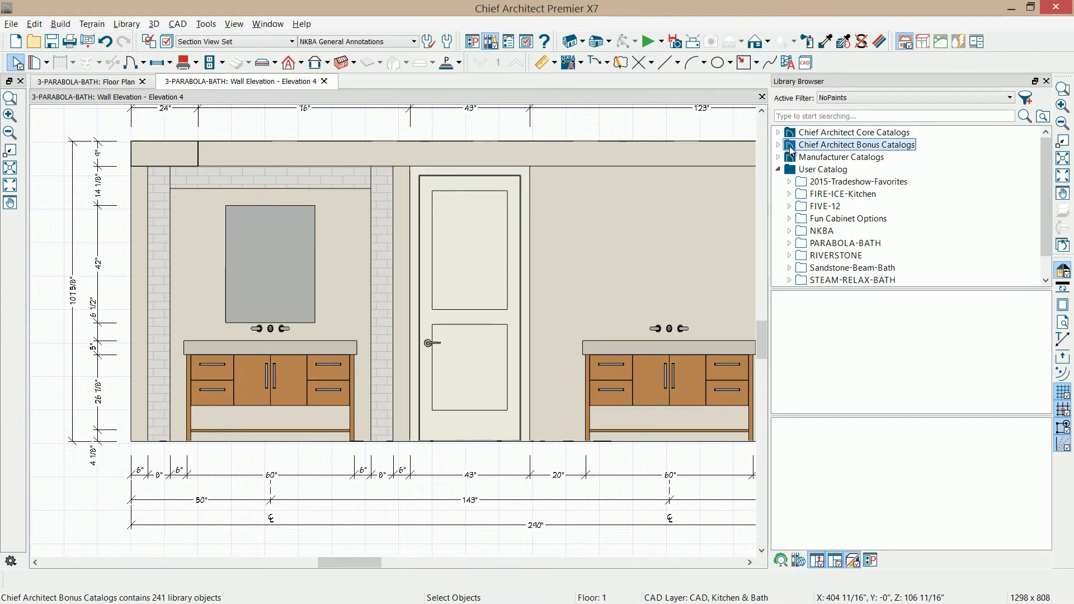
left_click(778, 145)
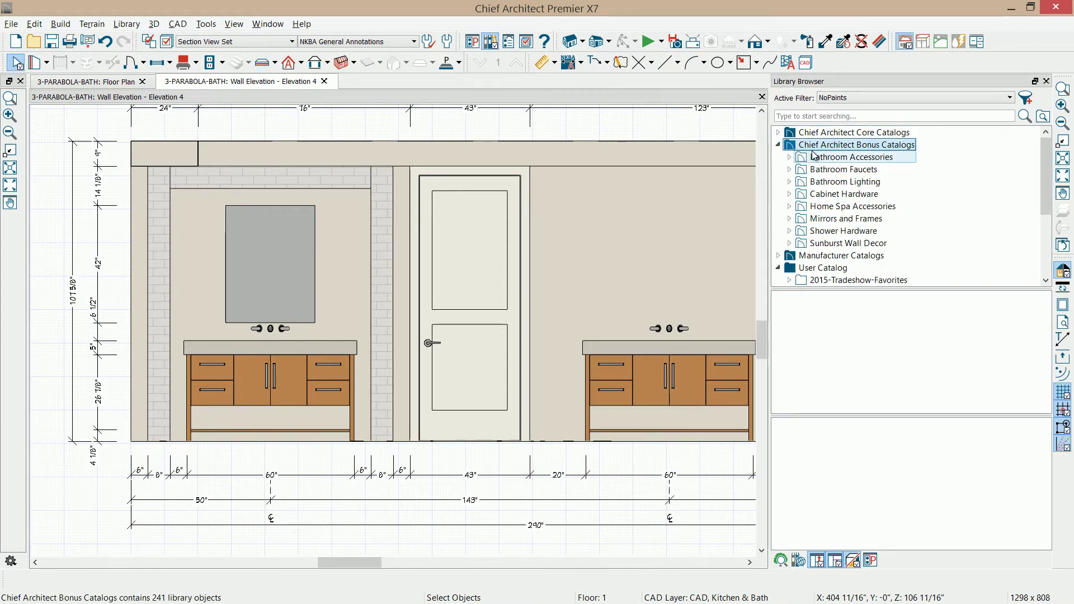
left_click(822, 182)
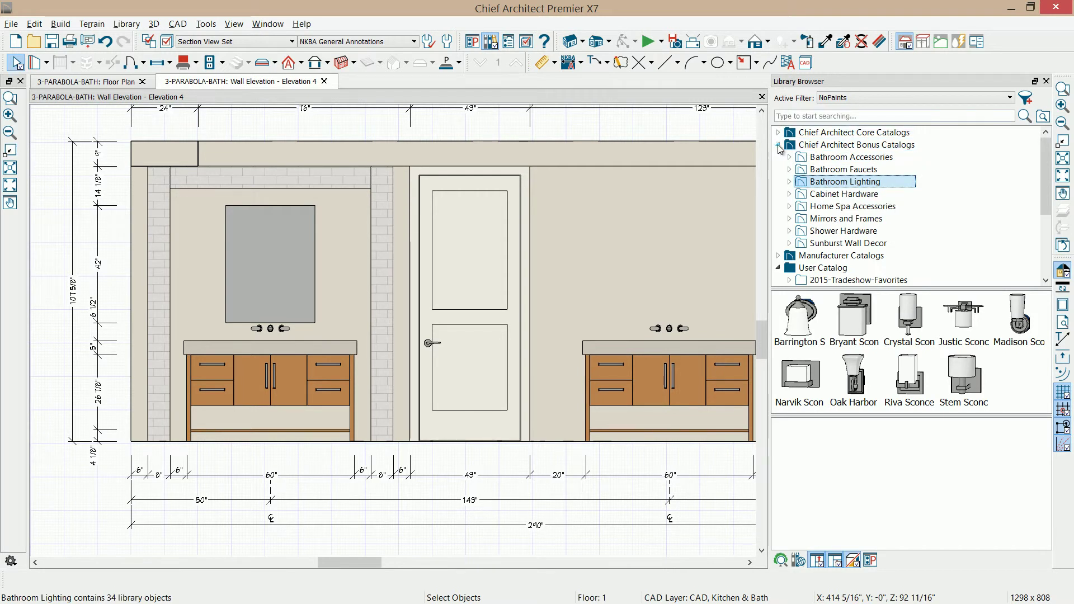
left_click(778, 145)
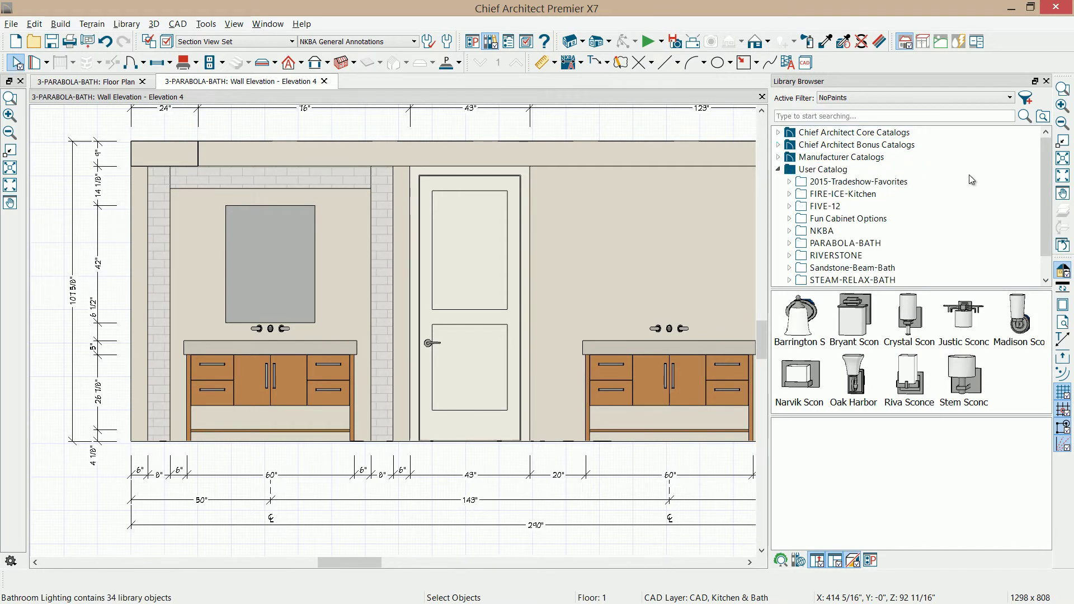
left_click(857, 244)
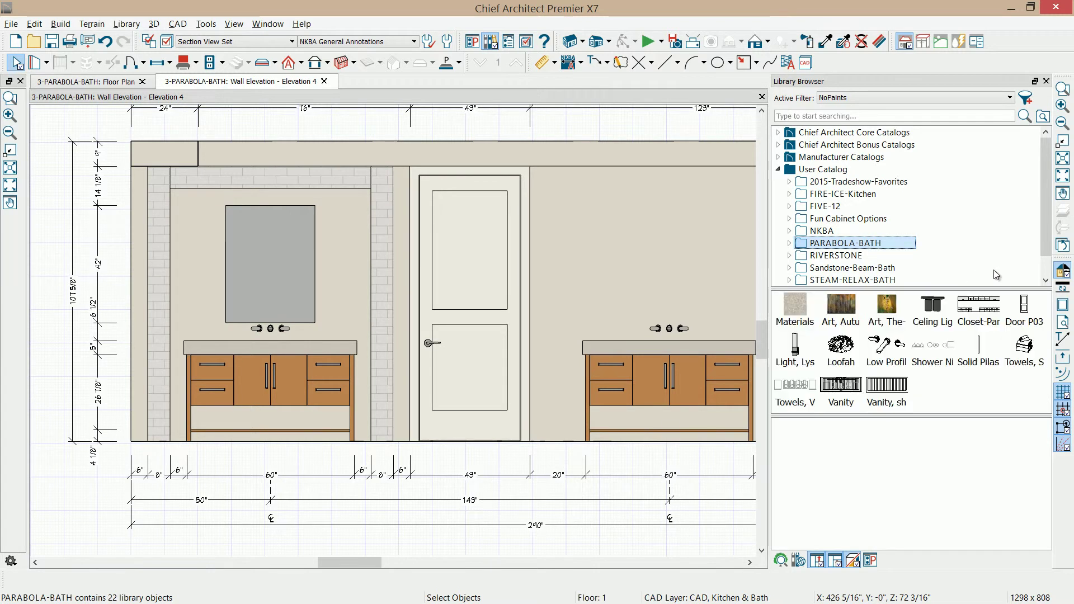
- Place the PARABOLA-BATH Lys wall sconce beside the mirror over the left vanity
left_click(777, 364)
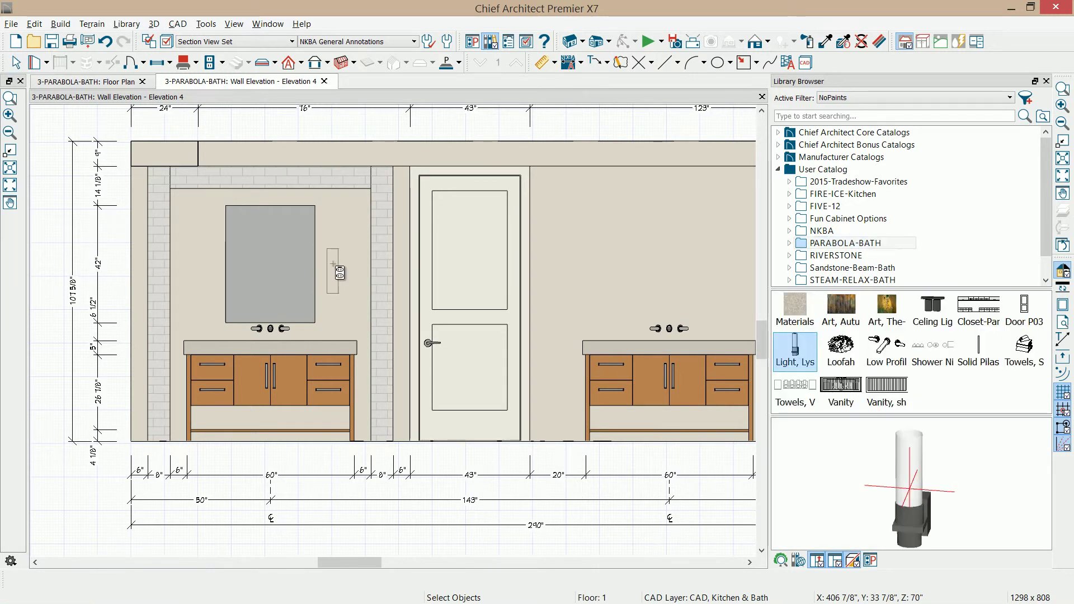
left_click(338, 263)
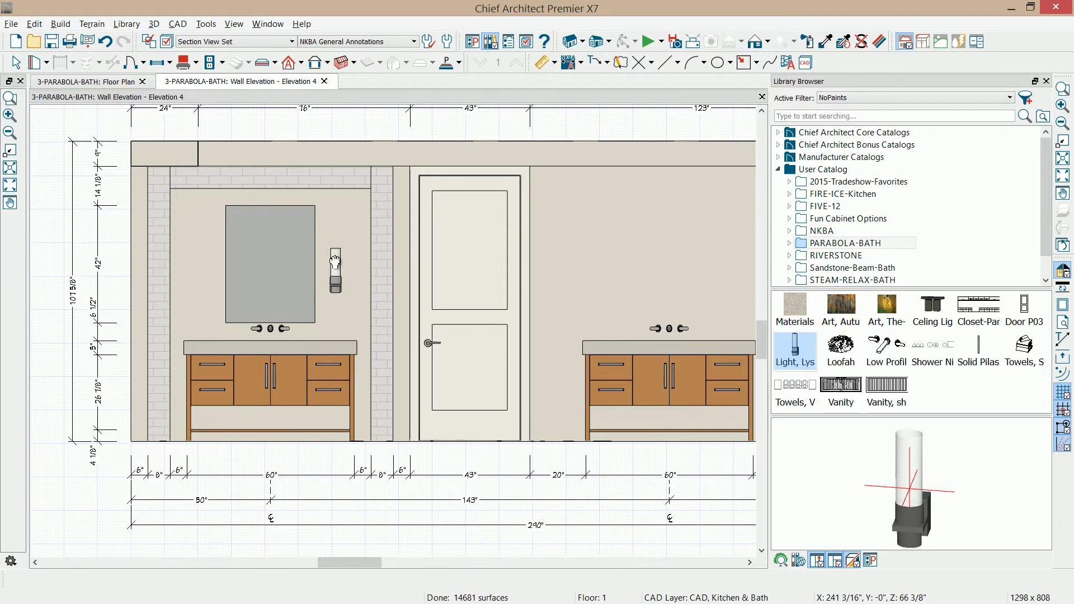
middle_click_drag(339, 263, 415, 289)
scroll(415, 289, "down", 3)
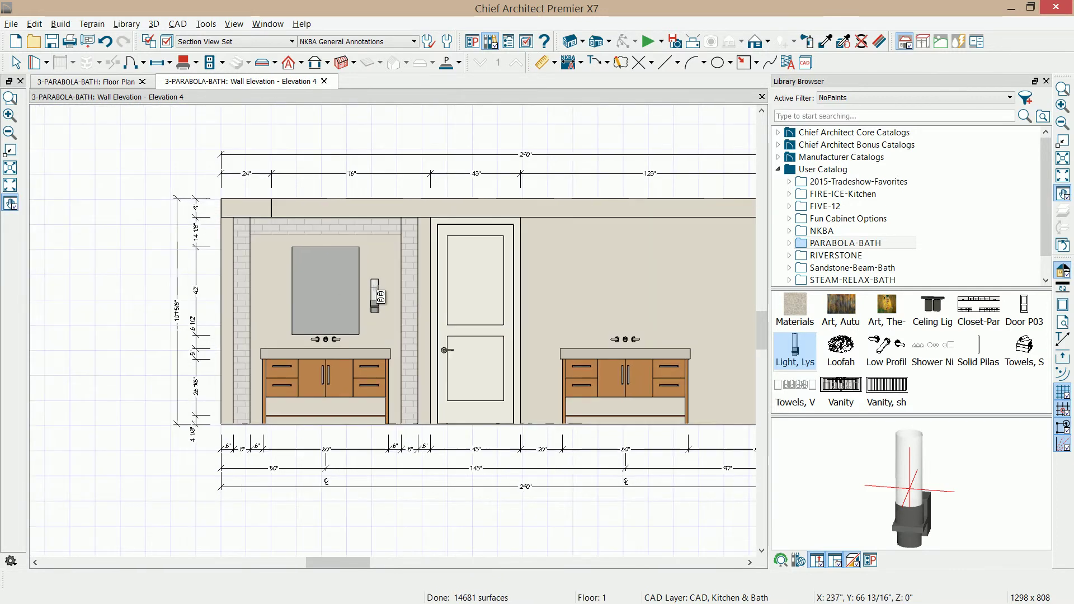
scroll(376, 288, "down", 1)
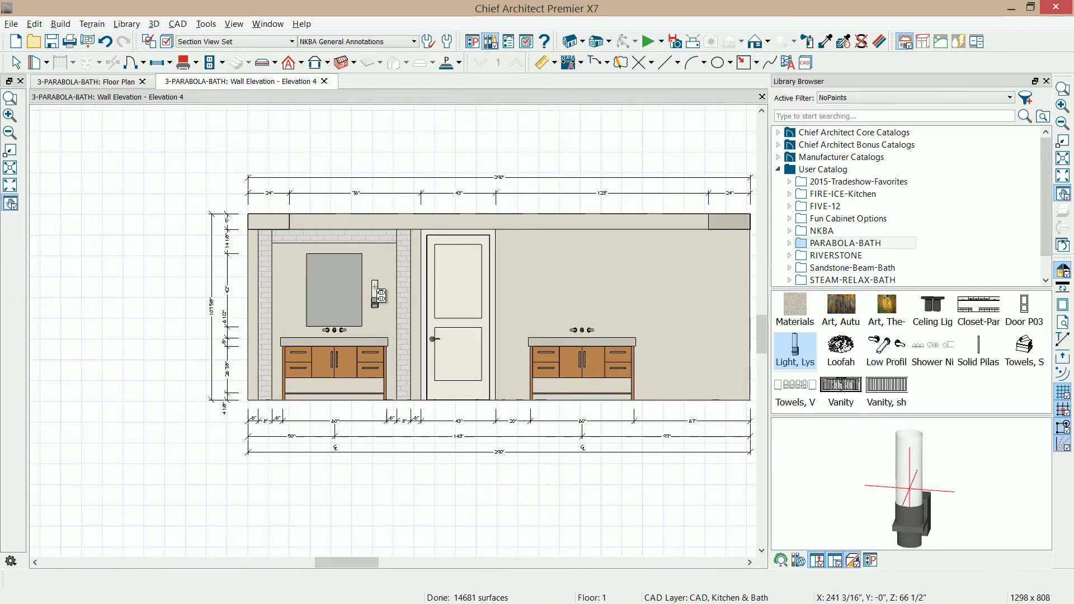
- Switch to Centerline Dimension with the NKBA 2 -- Appliances Centerlines annotation set, and bring up Default Settings
left_click(554, 63)
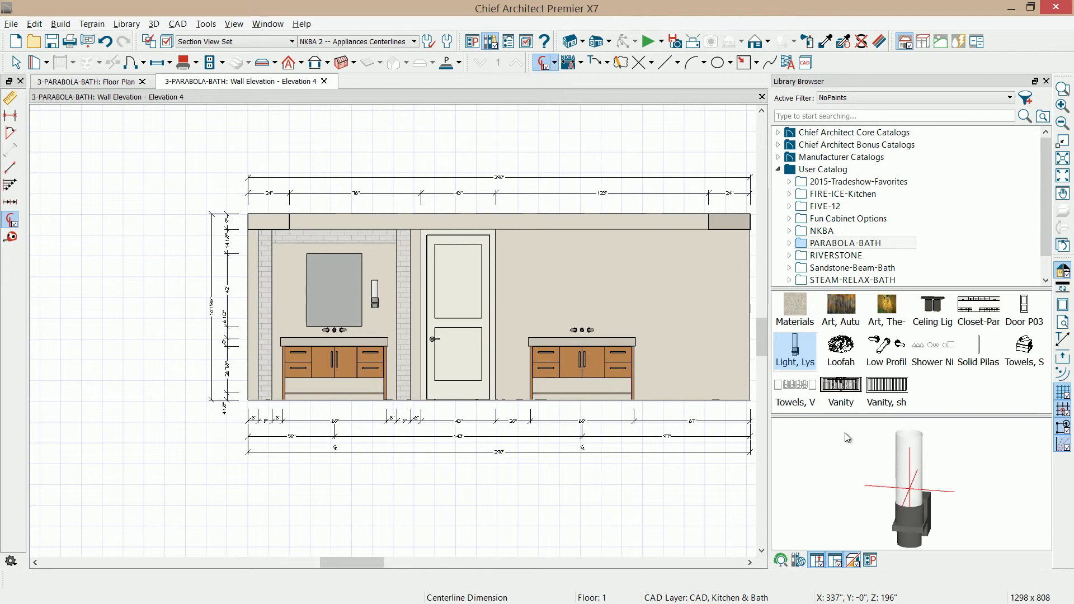
left_click(402, 42)
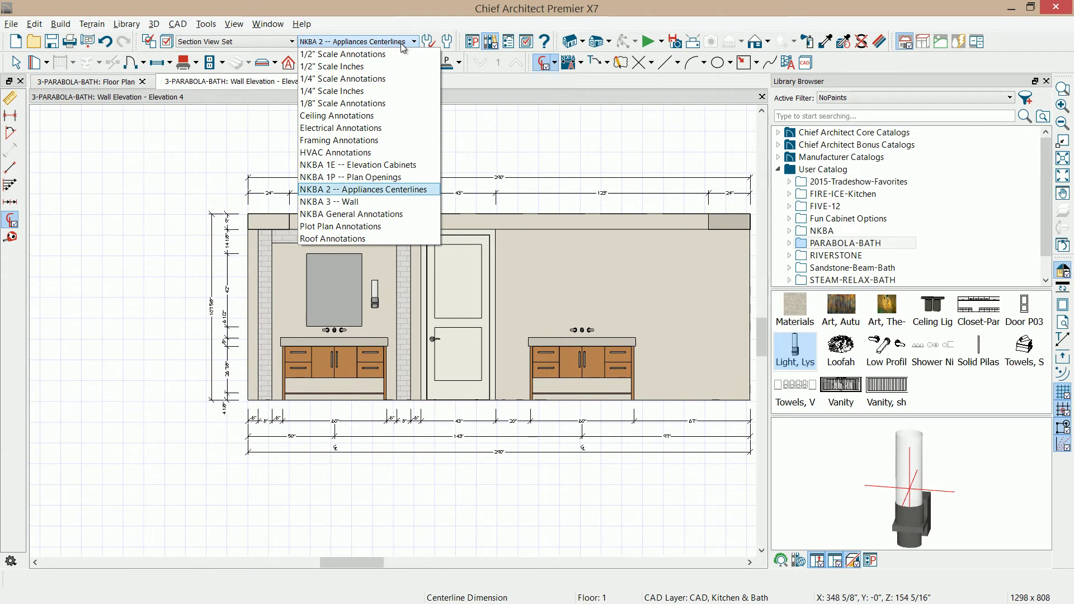
left_click(446, 41)
- Make the NKBA 2 annotation set's dimension defaults locate Electrical objects
double_click(601, 154)
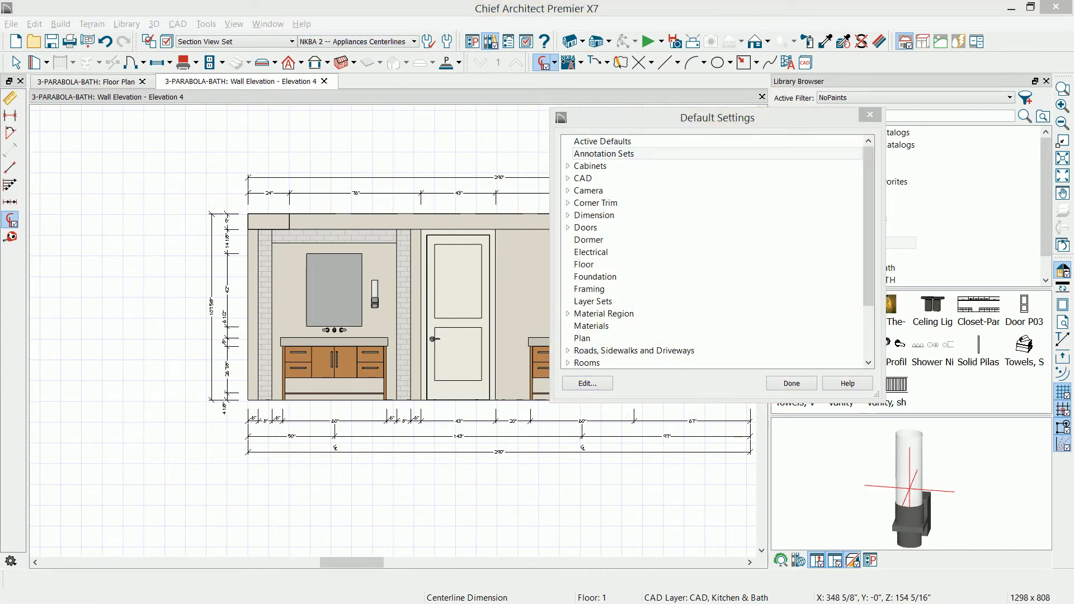
mouse_move(289, 157)
left_mouse_down()
mouse_move(236, 152)
mouse_move(234, 137)
left_mouse_up()
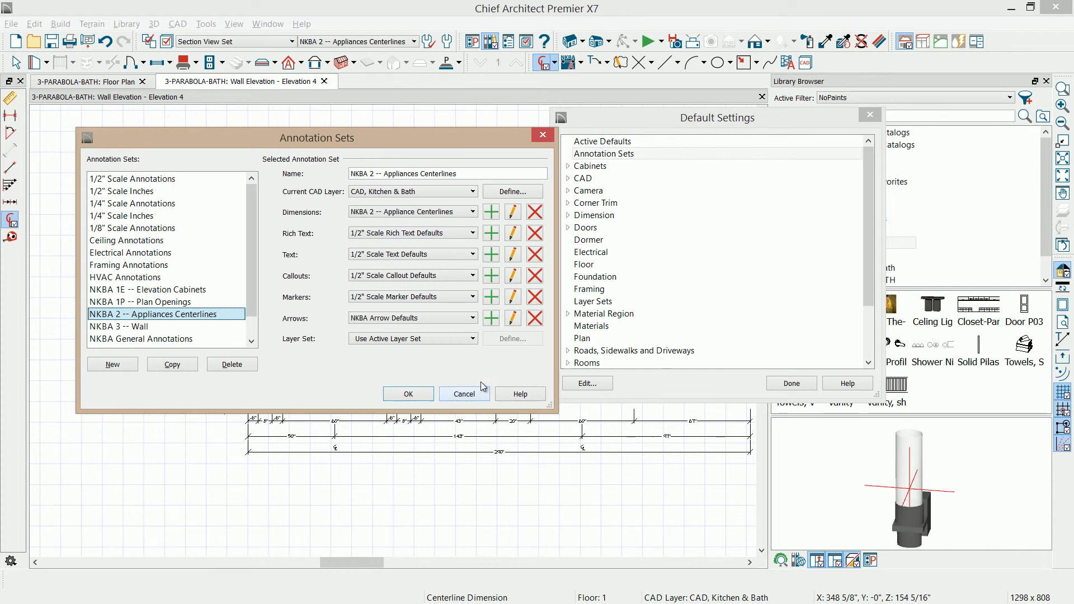
left_click(513, 212)
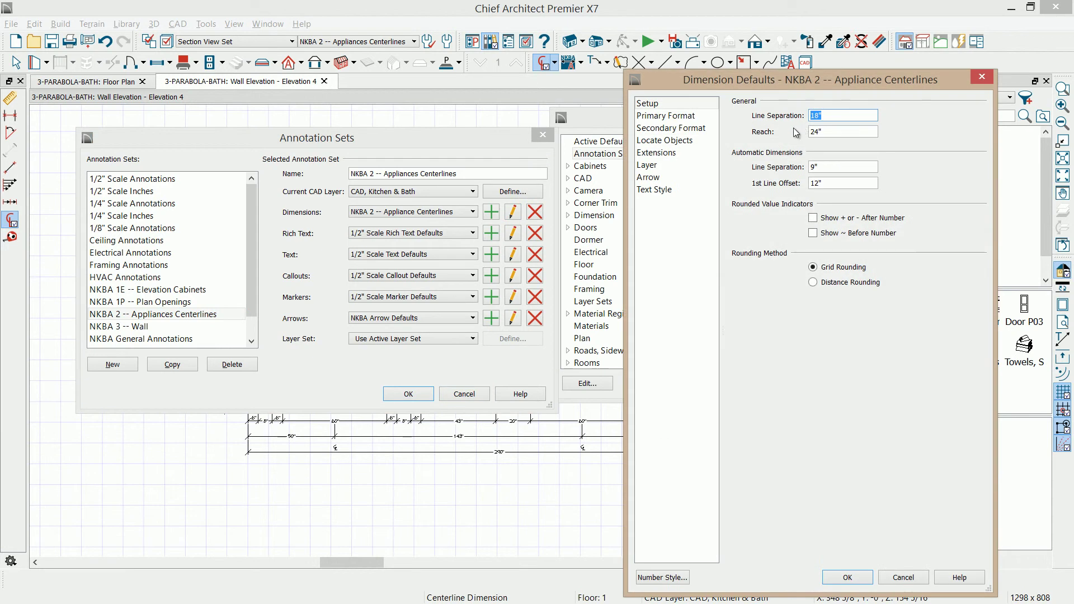
left_click(664, 140)
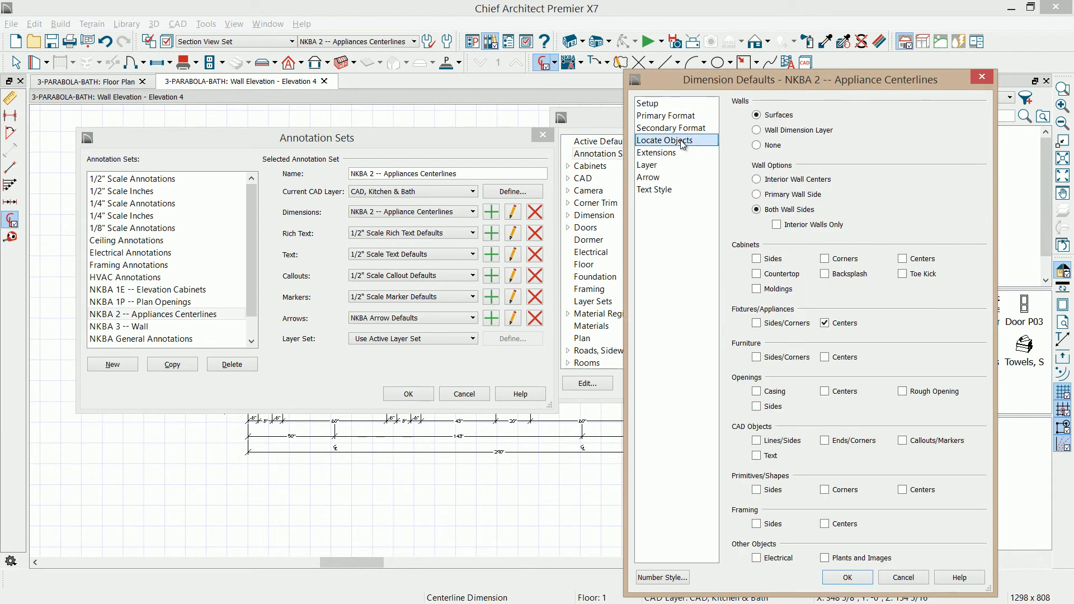
left_click(766, 559)
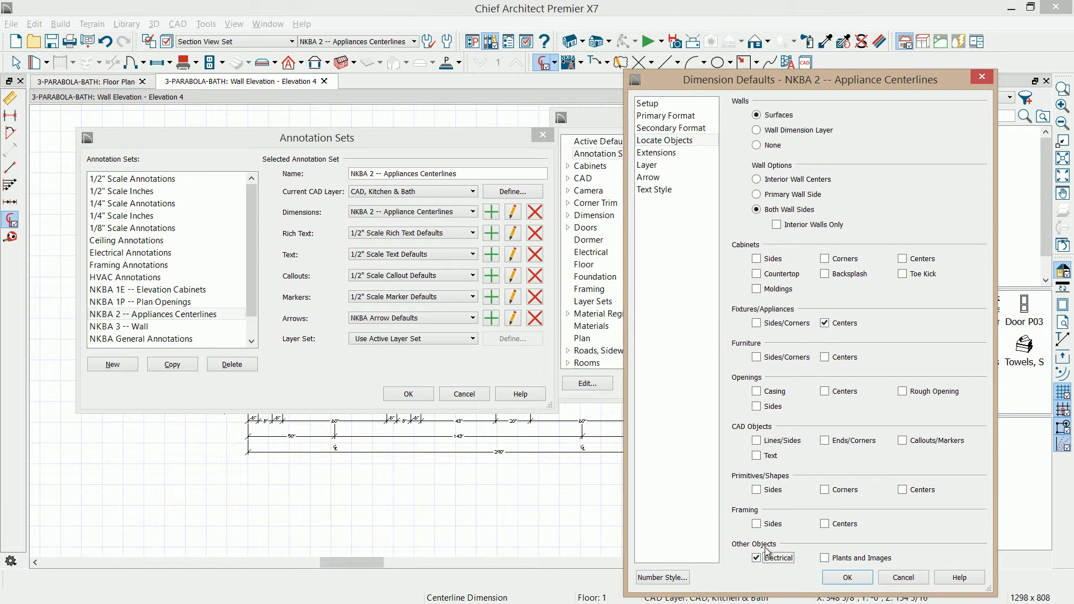
left_click(843, 582)
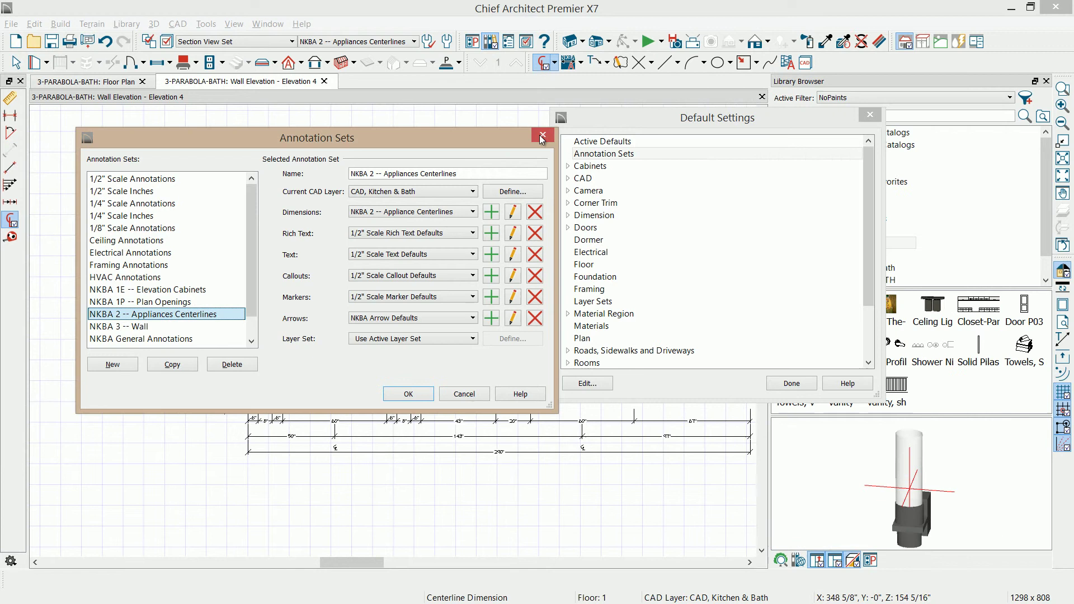
- Close Annotation Sets and Default Settings, and review the Centerline Dimension defaults
left_click(542, 134)
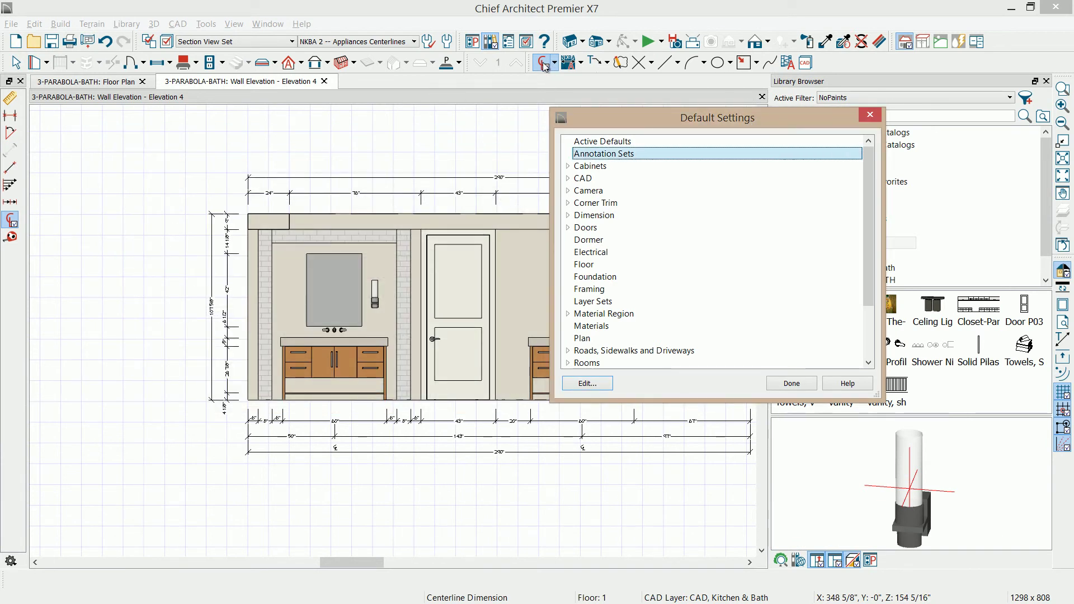
left_click(804, 384)
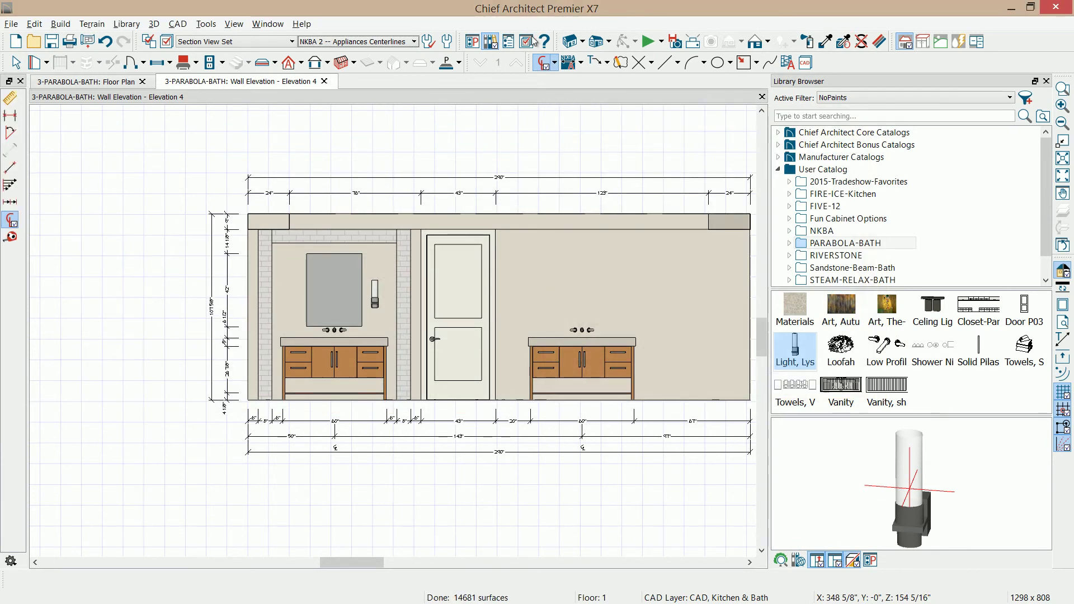
double_click(545, 62)
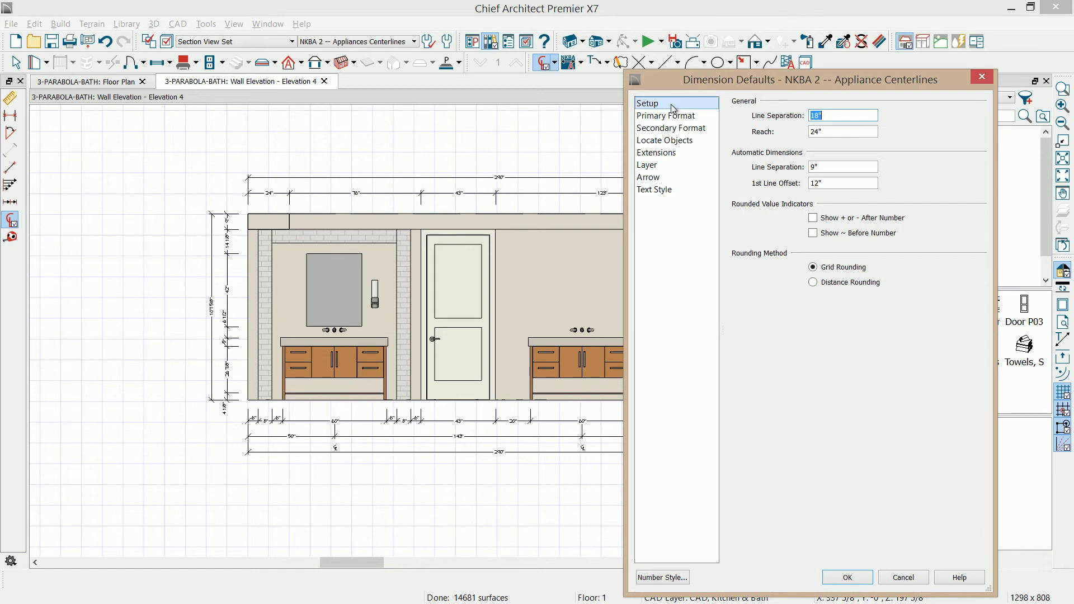
left_click(982, 77)
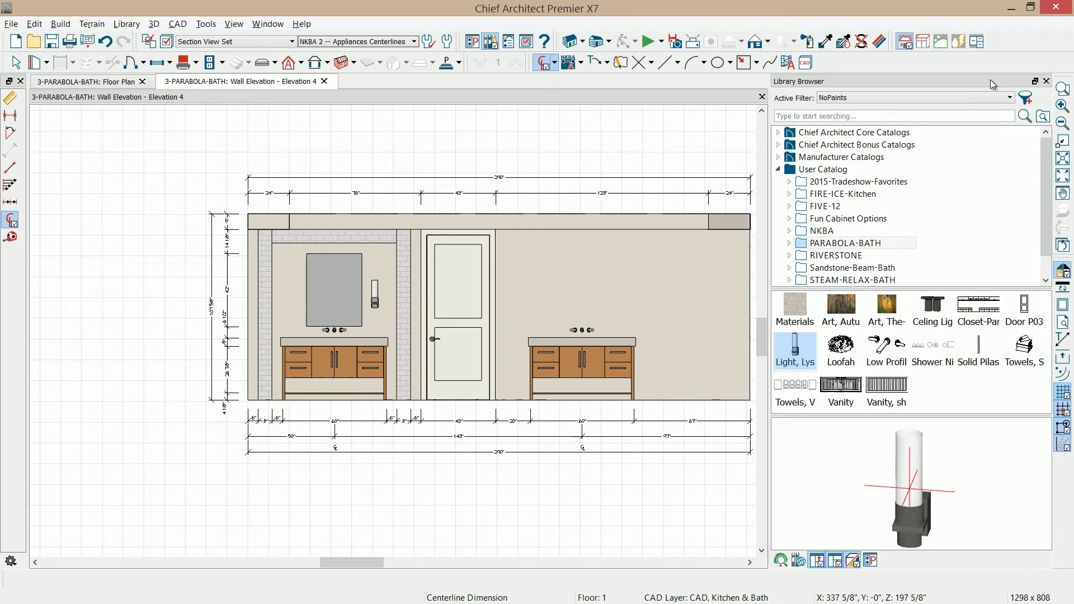
- Draw a trial centerline dimension across both vanities, delete it, and reopen the Centerline Dimension defaults
left_click(1046, 81)
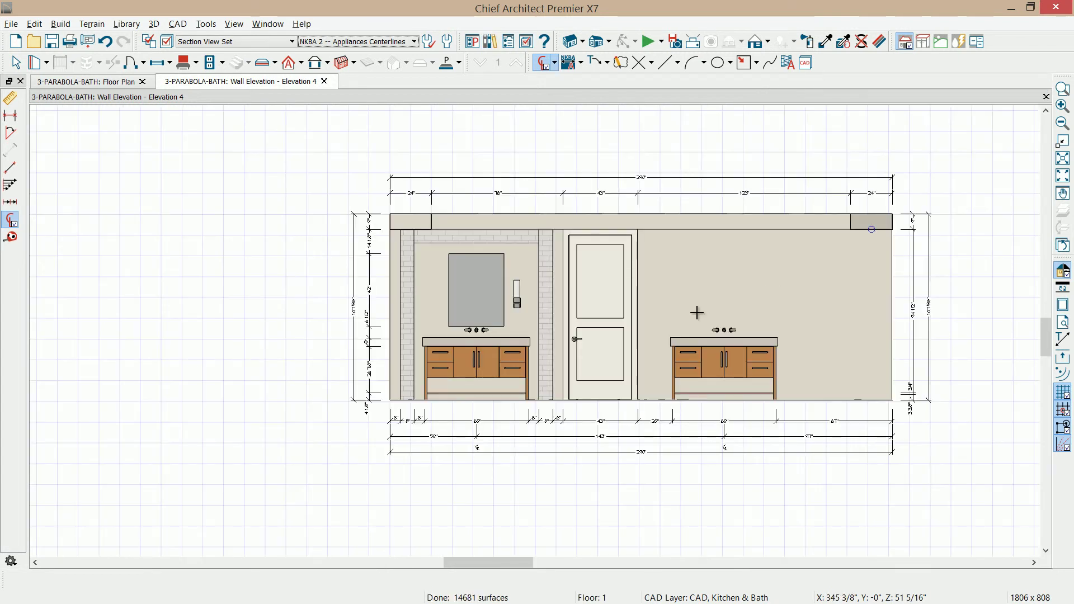
left_click(554, 62)
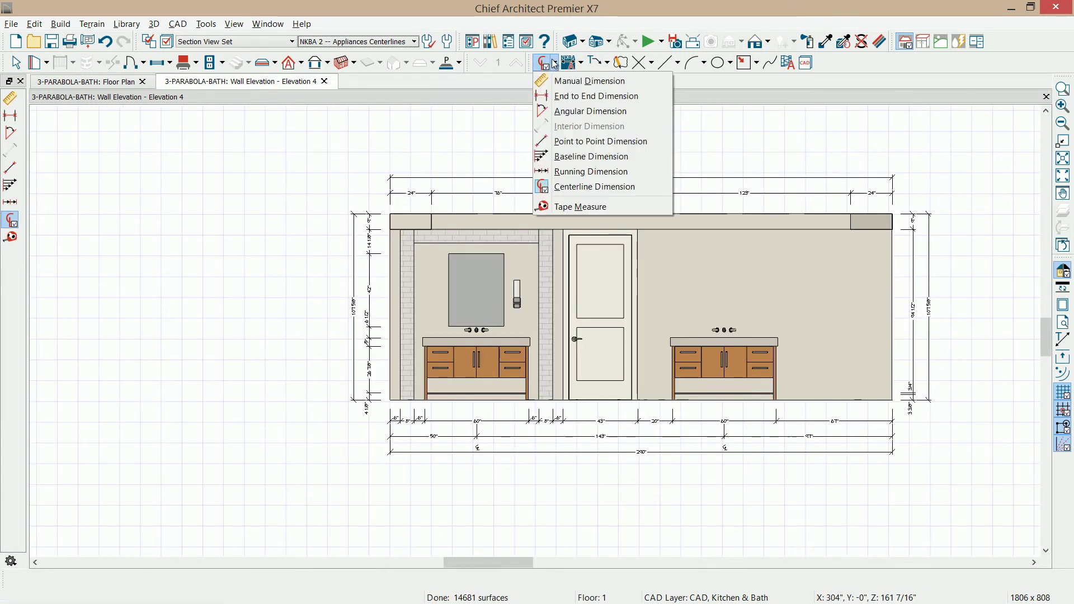
left_click(554, 63)
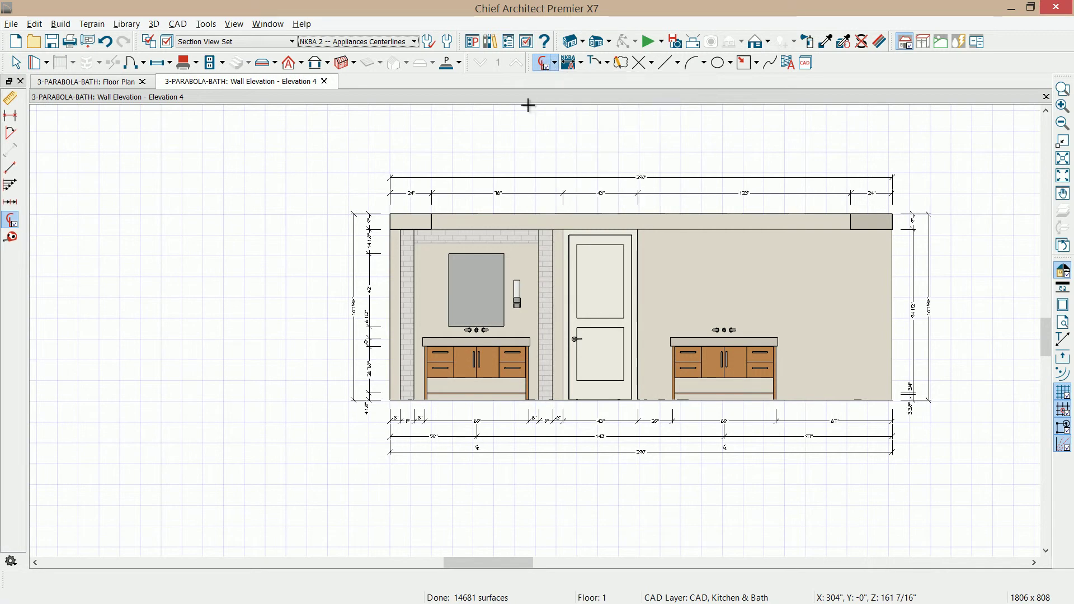
mouse_move(388, 331)
left_mouse_down()
mouse_move(892, 319)
mouse_move(822, 329)
left_mouse_up()
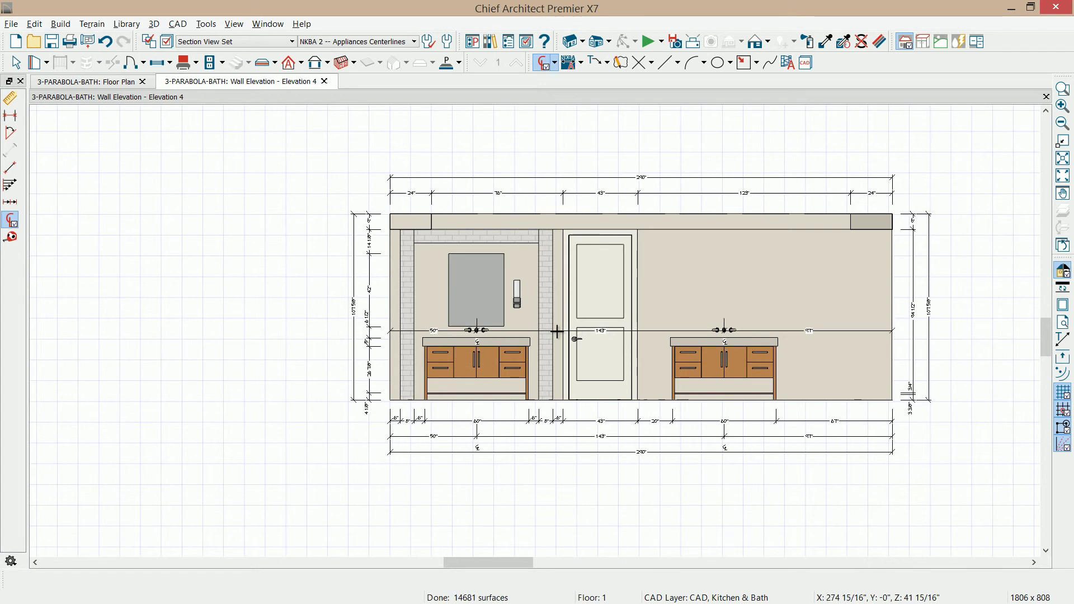
left_click(523, 330)
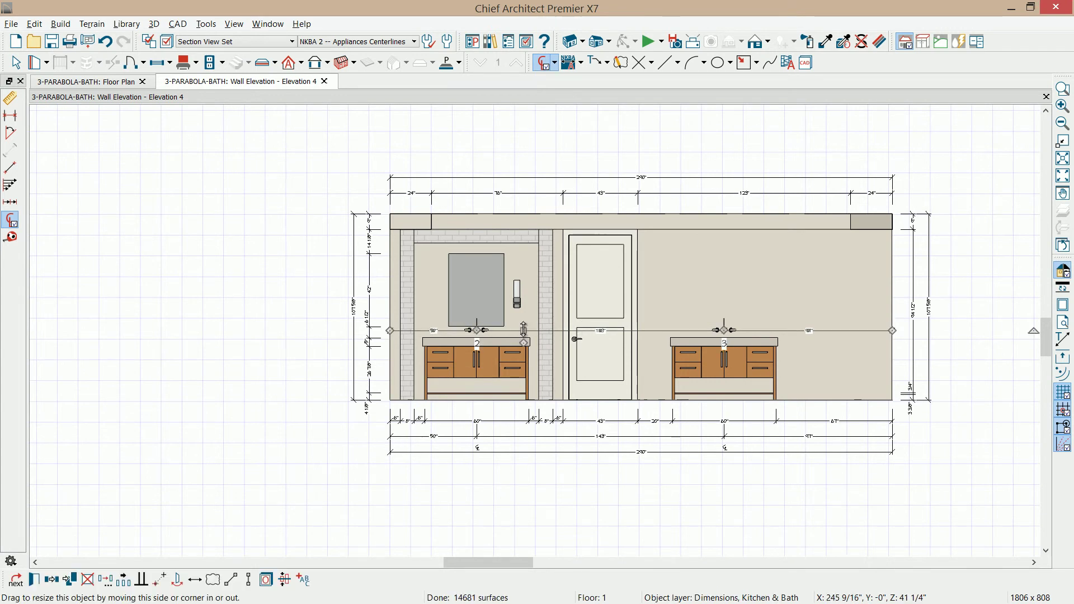
key("Delete")
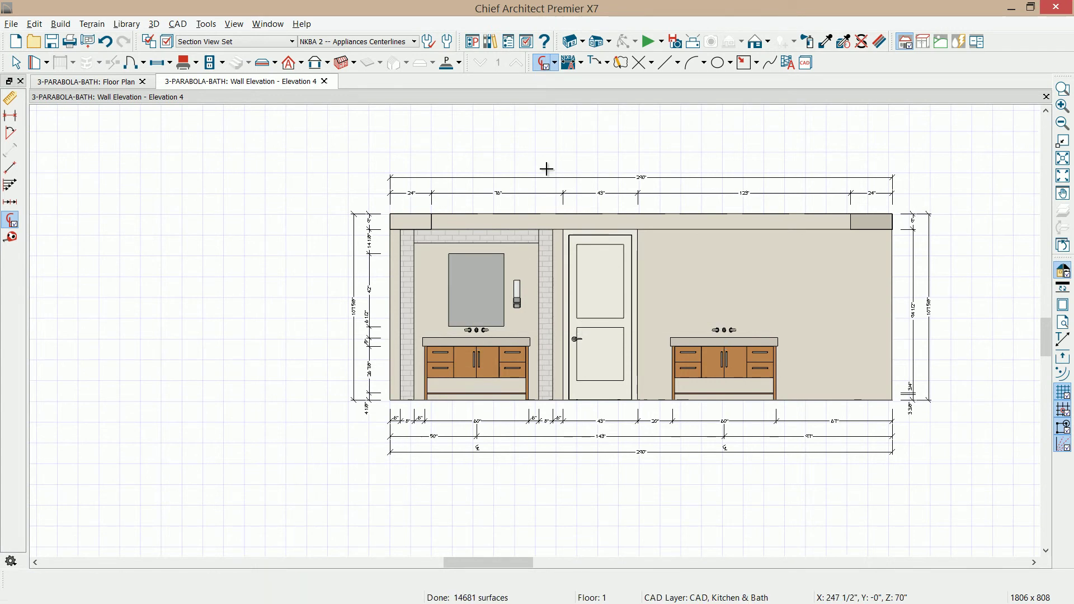
double_click(545, 65)
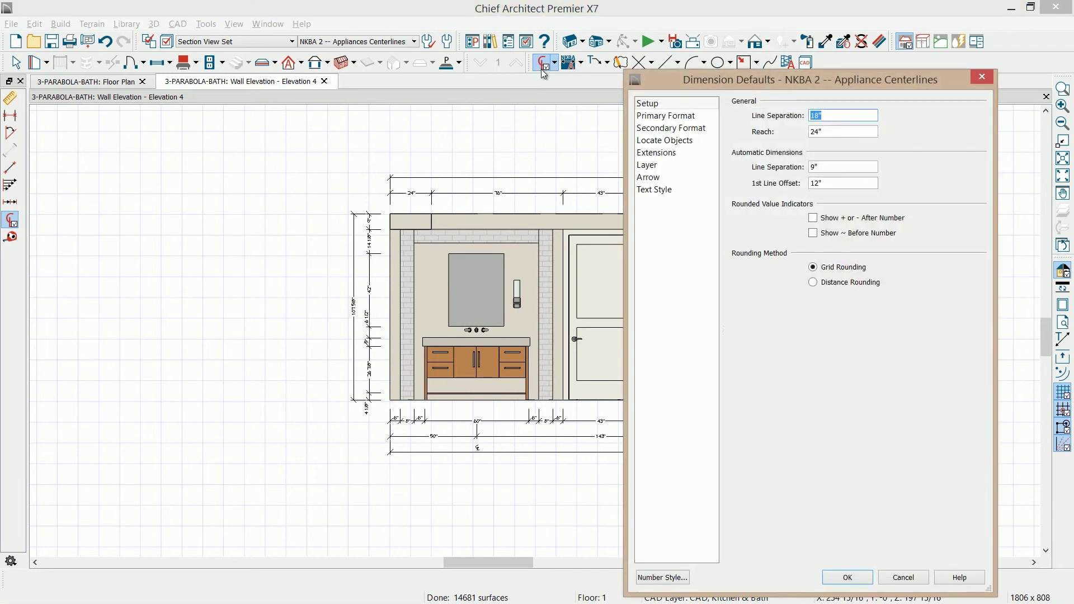
- Let centerline dimensions locate Electrical objects on the Locate Objects page
left_click(664, 141)
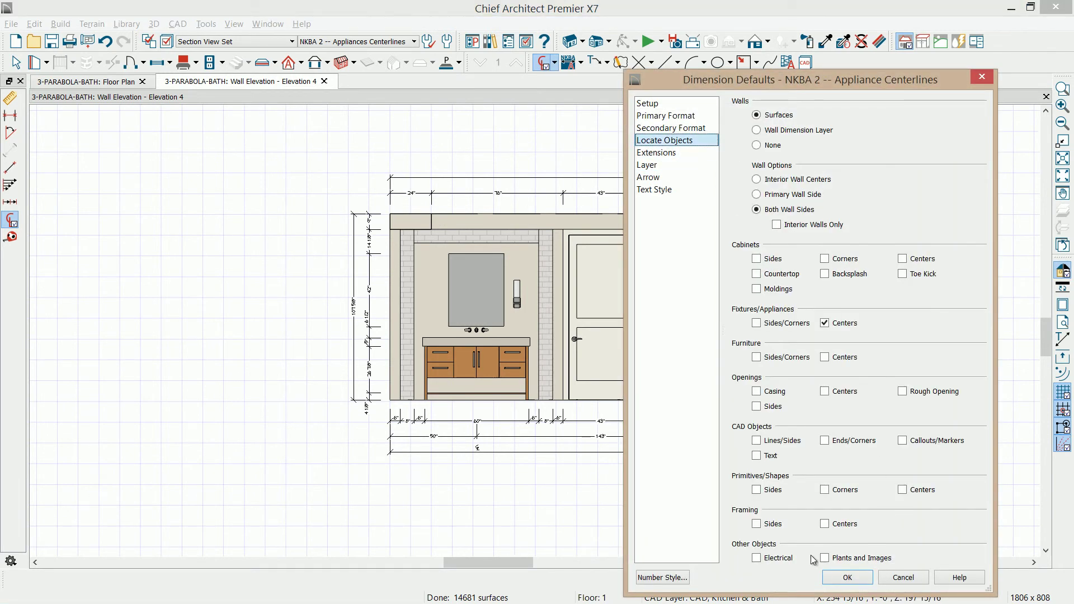
left_click(774, 558)
left_click(844, 577)
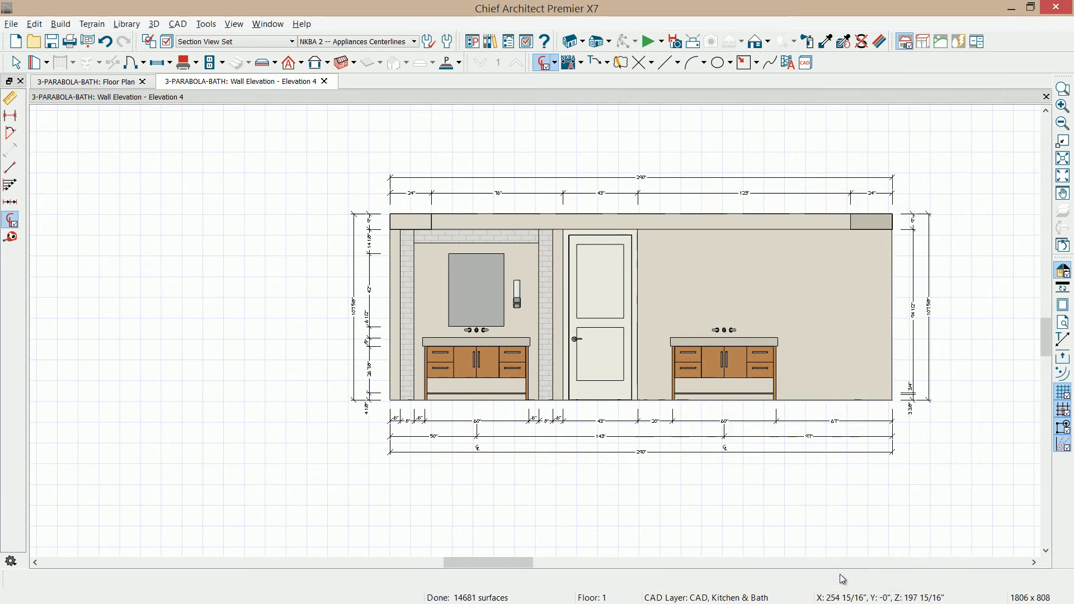
- Draw a centerline dimension across the wall, move it to the top, and mark the left faucet
left_click_drag(391, 326, 894, 328)
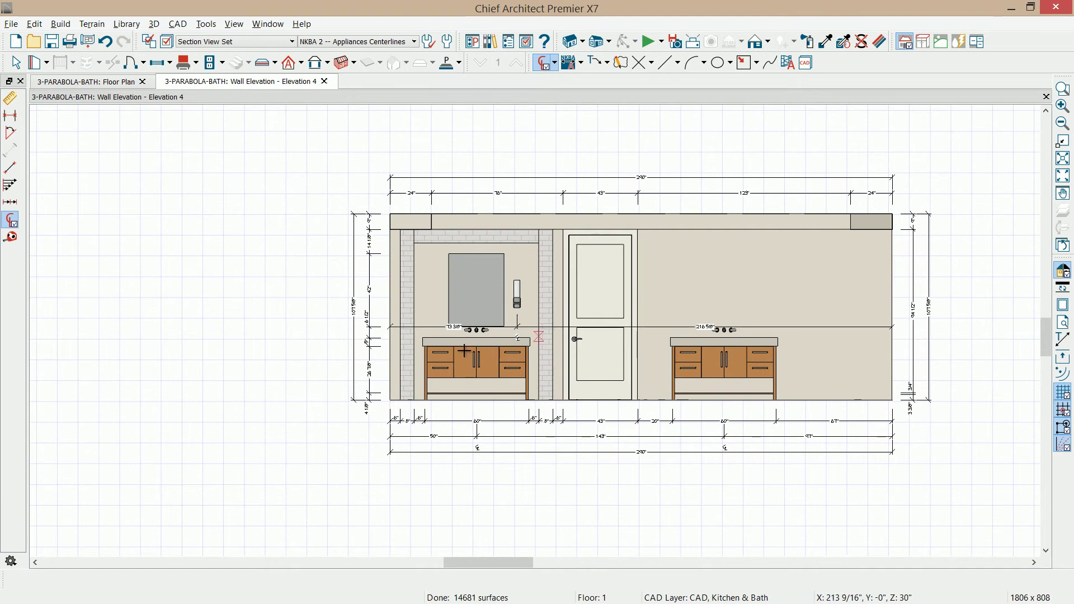
left_click(528, 330)
left_click_drag(528, 330, 531, 184)
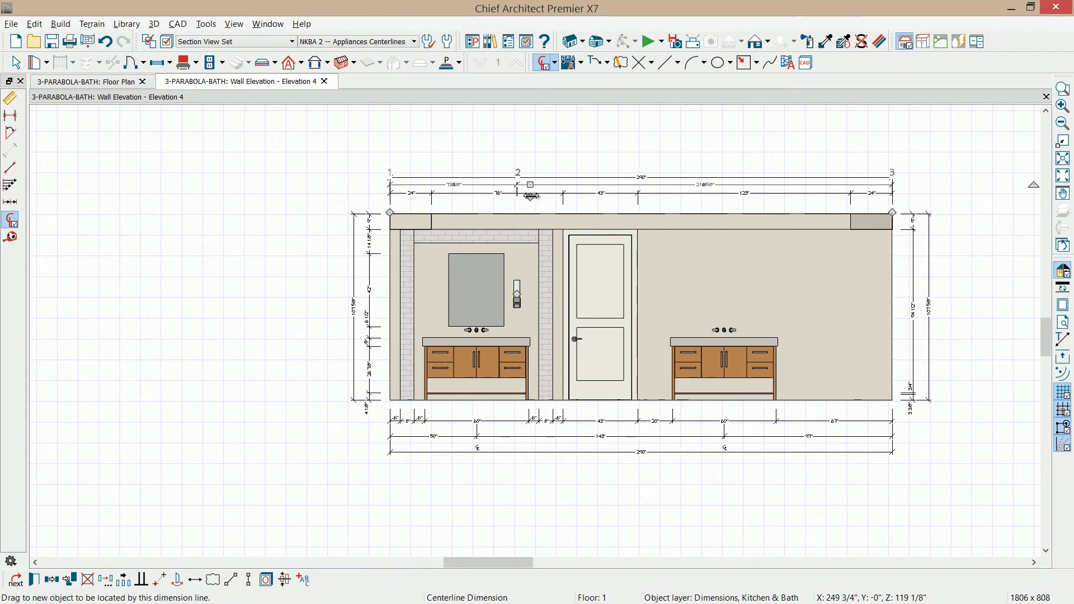
left_click_drag(531, 196, 476, 329)
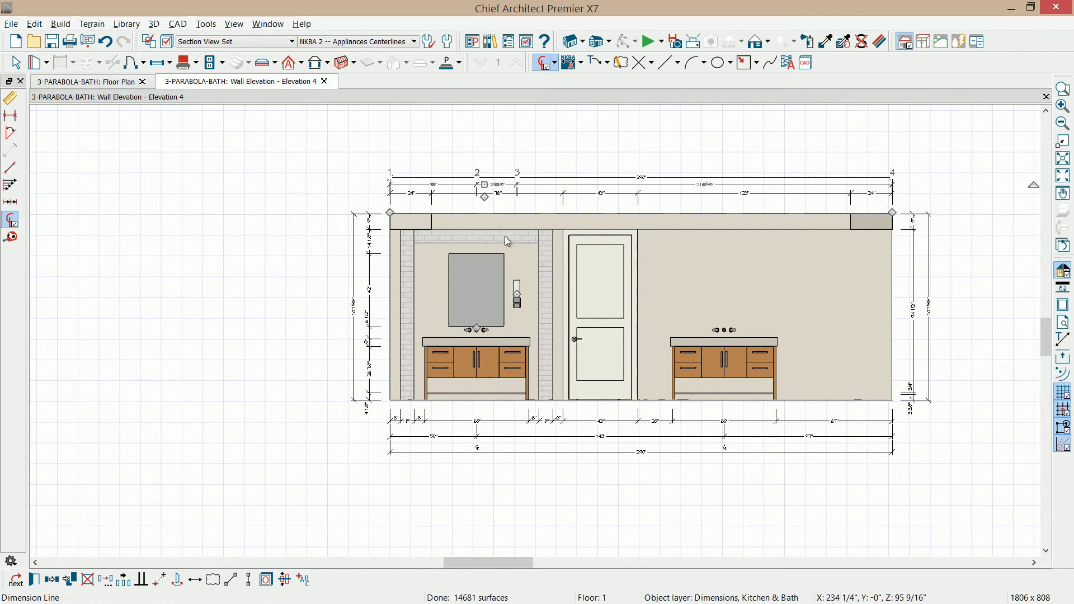
- Set the sconce's 23 3/8" distance from the mirror centre to 24"
scroll(504, 226, "up", 1)
scroll(525, 333, "up", 1)
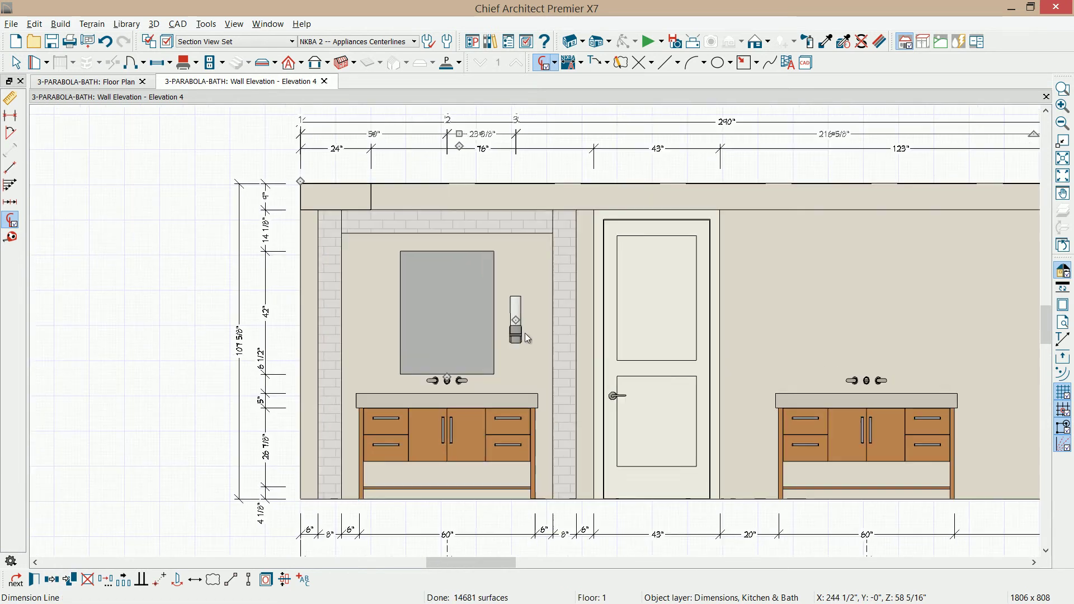
left_click(517, 338)
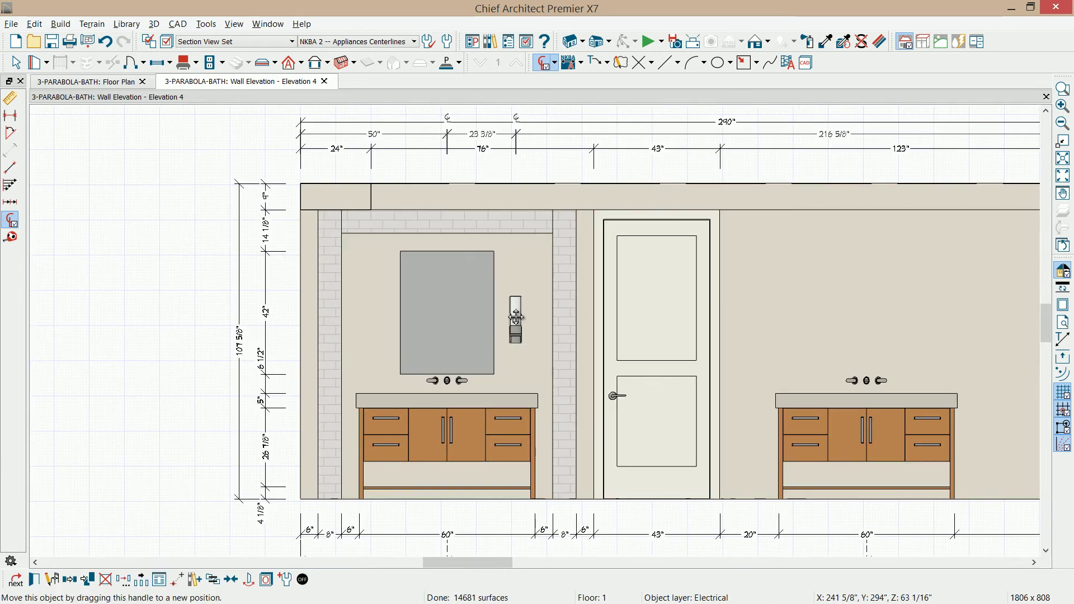
left_click(484, 137)
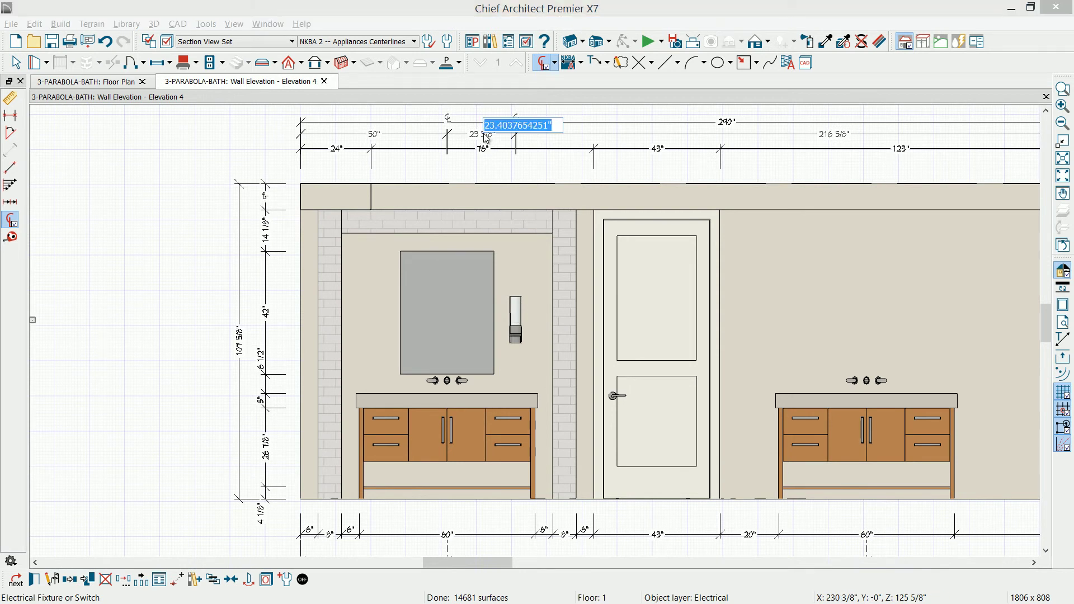
type("24")
key("Return")
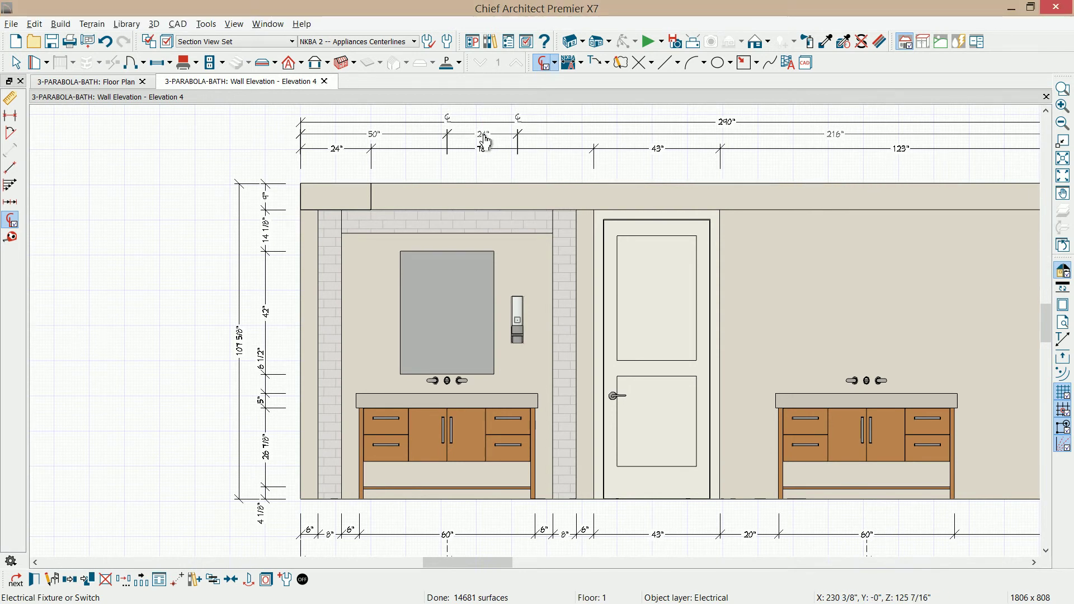
- Extend the top centerline dimension's lines down to the sconce and the mirror
left_click(518, 150)
left_click_drag(517, 168, 518, 270)
left_click_drag(447, 167, 441, 241)
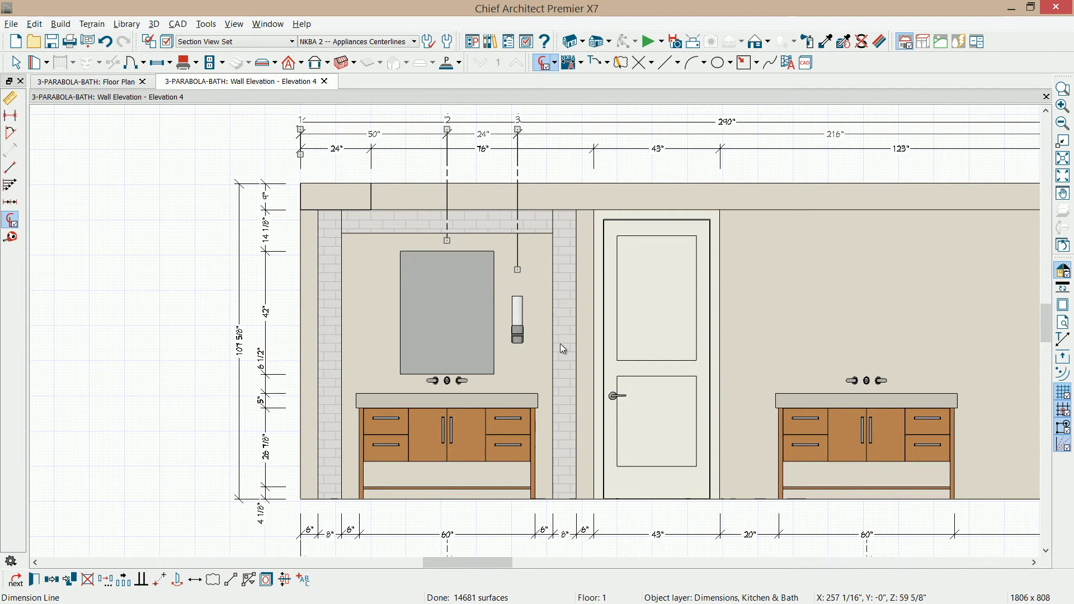
left_click(519, 335)
- Reflect the sconce to the mirror's left side and add a centerline point on it
left_click(519, 335)
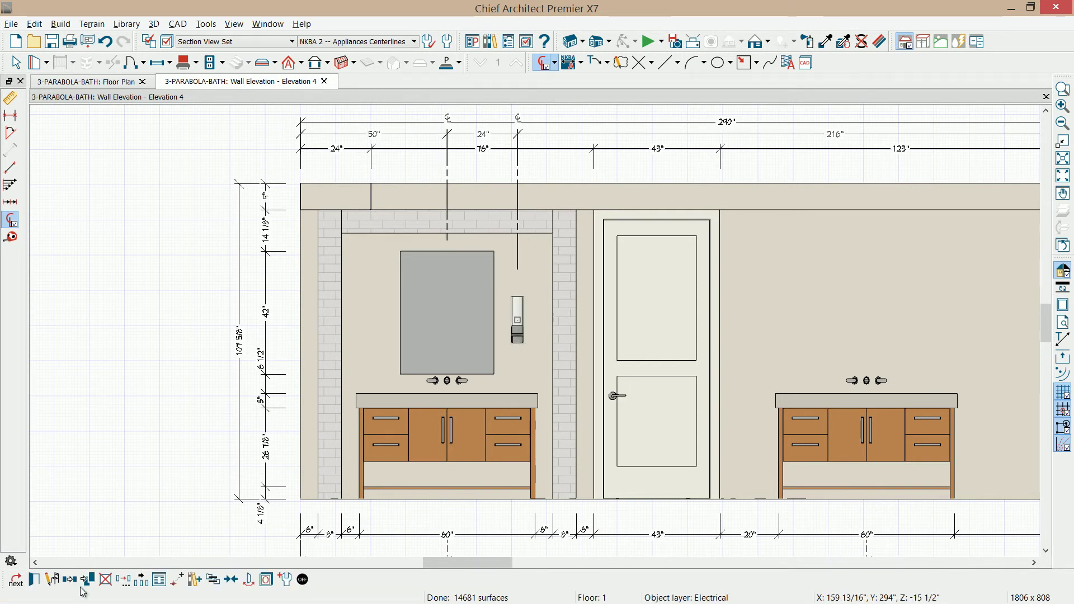
left_click(52, 579)
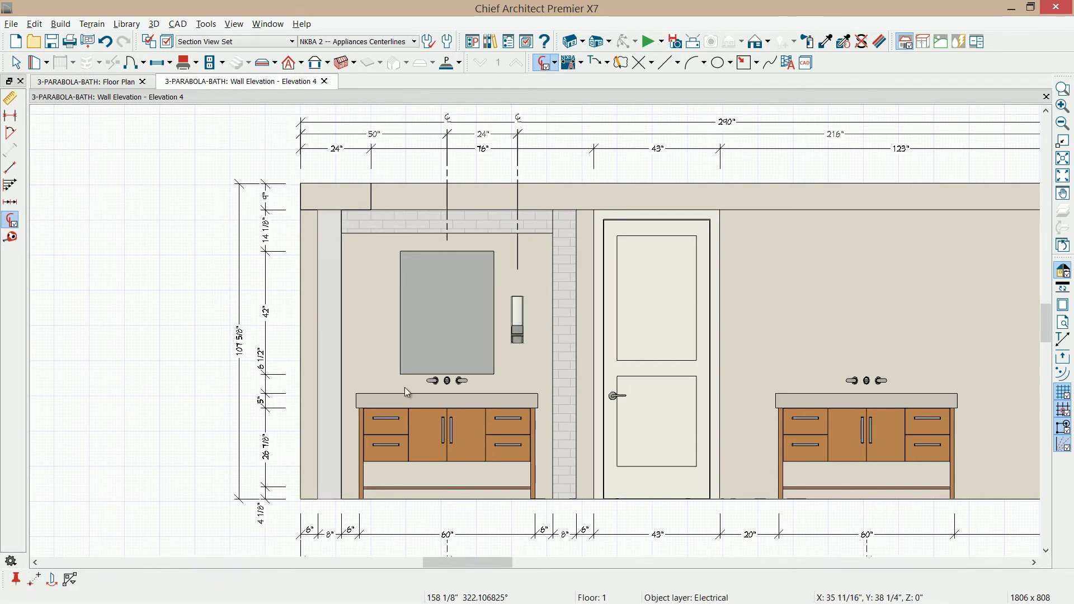
left_click(445, 451)
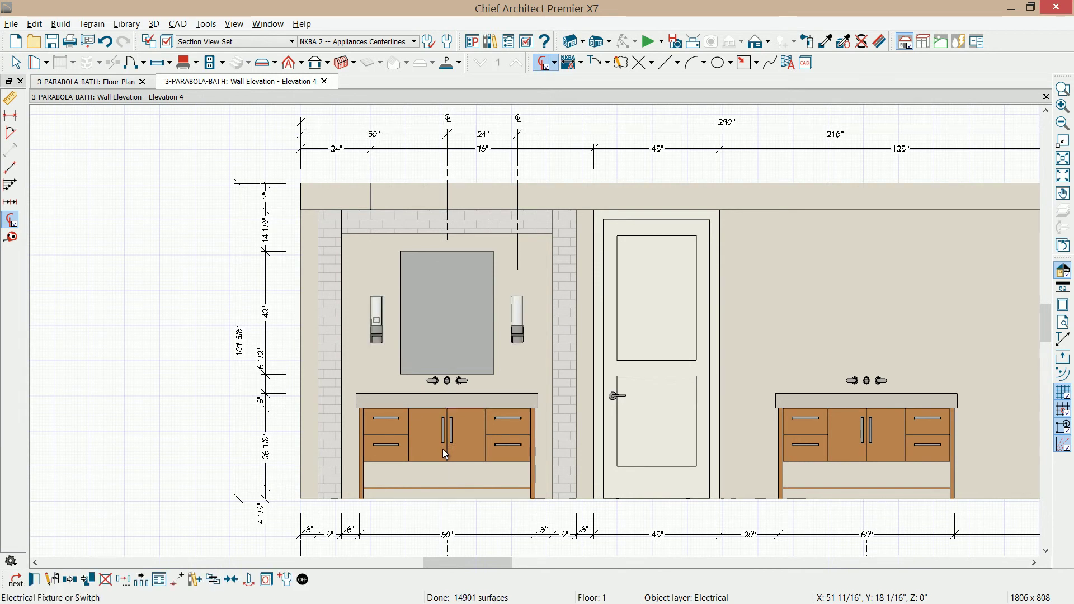
left_click(519, 174)
left_click(412, 136)
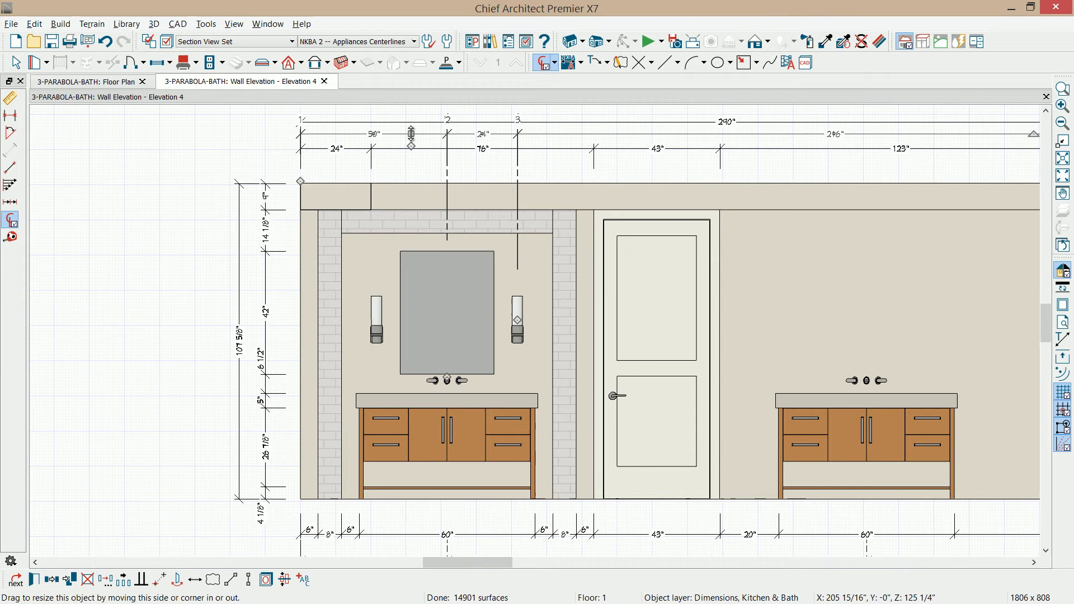
left_click_drag(411, 146, 377, 240)
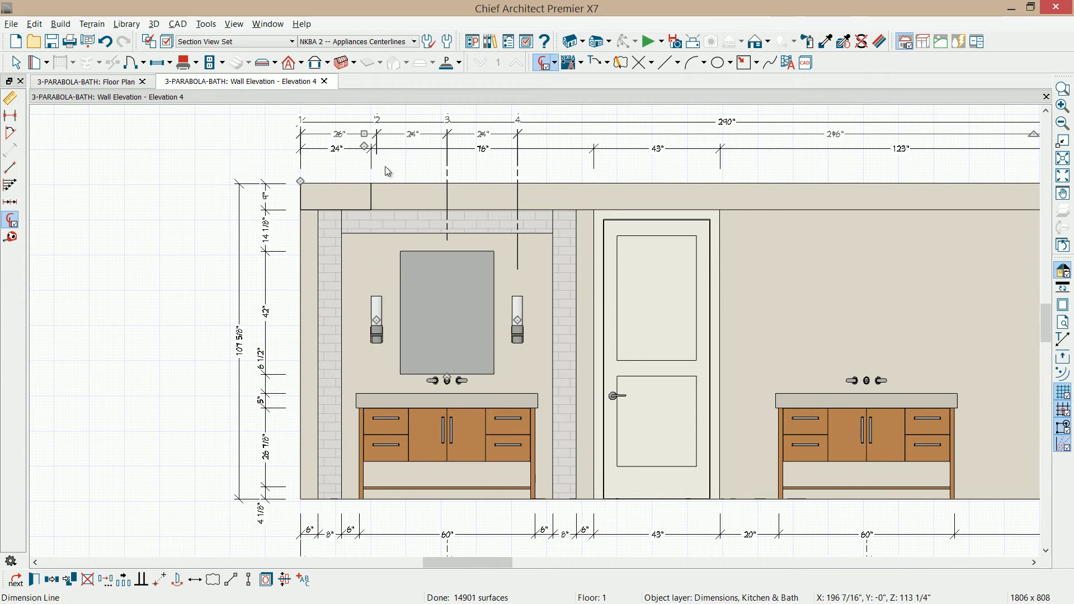
left_click_drag(377, 154, 375, 264)
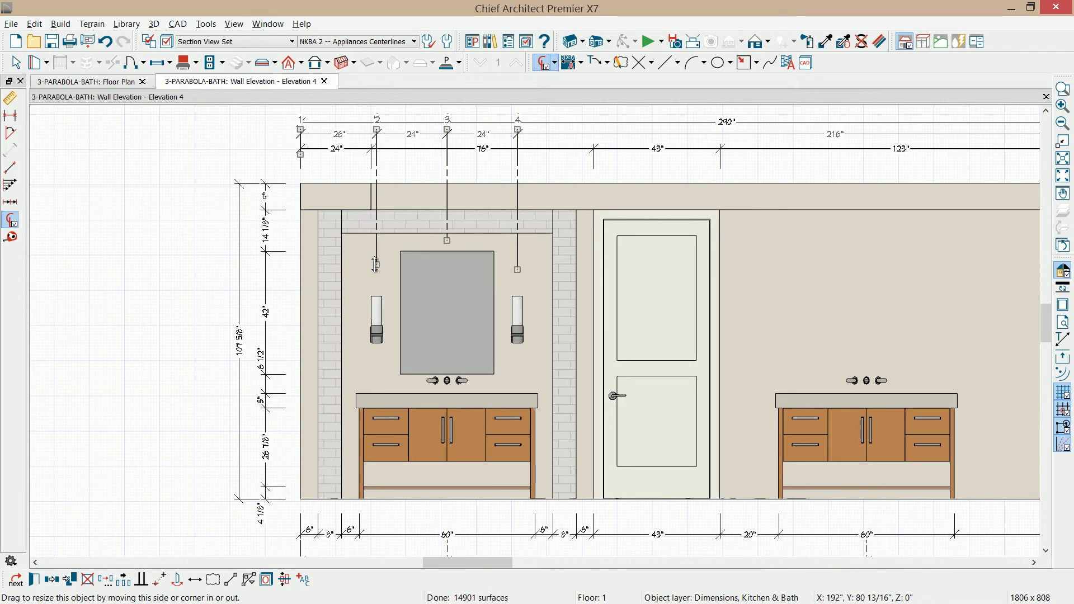
- Enable Cross Hair in Plan and Elevation Views in the Edit preferences
double_click(15, 66)
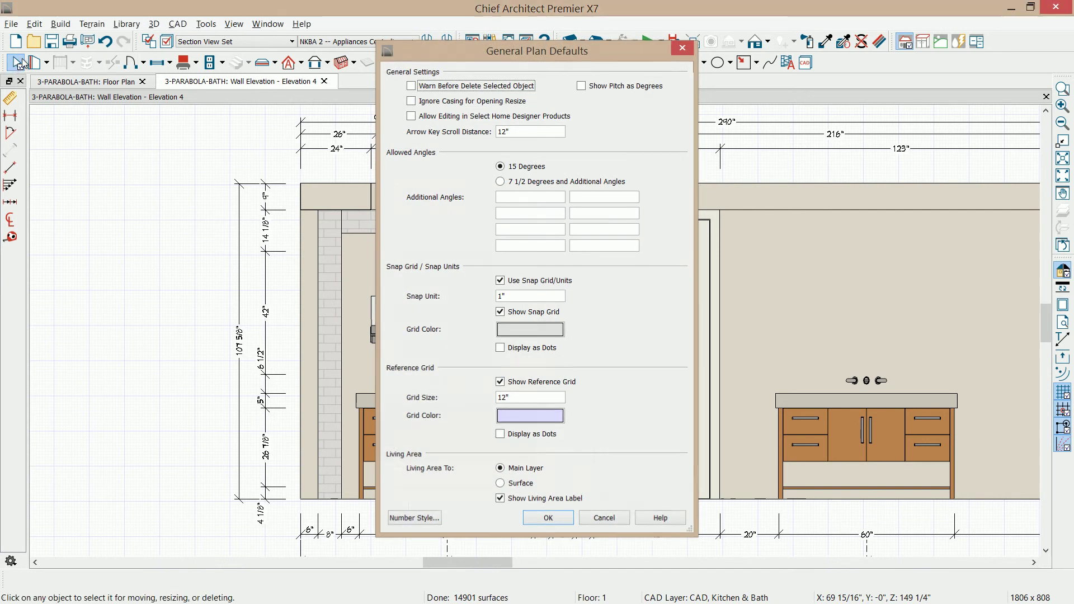
key("Escape")
left_click(471, 43)
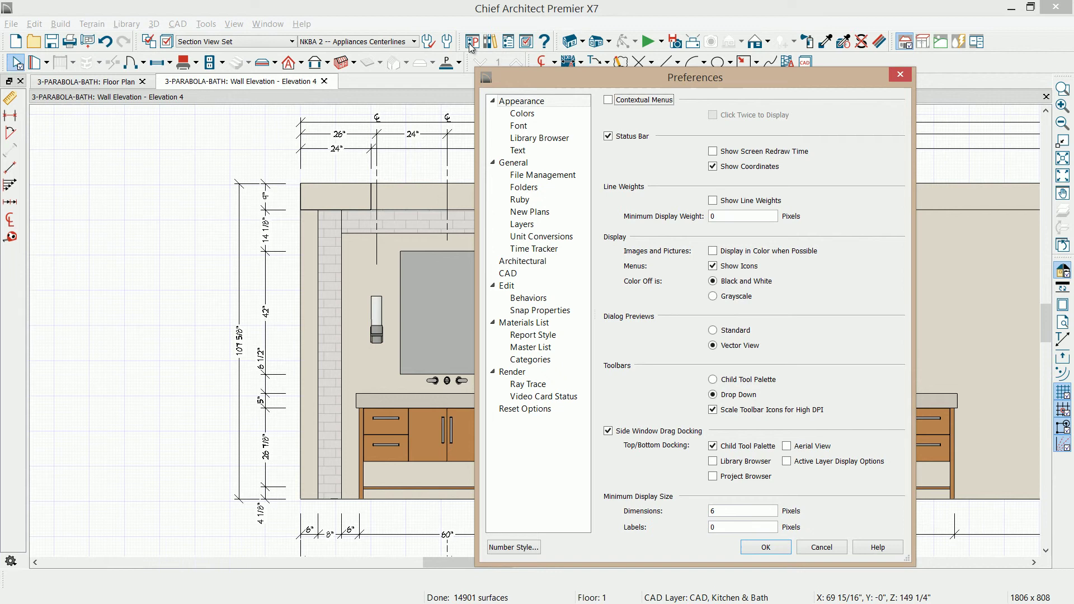
left_click(508, 286)
left_click(729, 114)
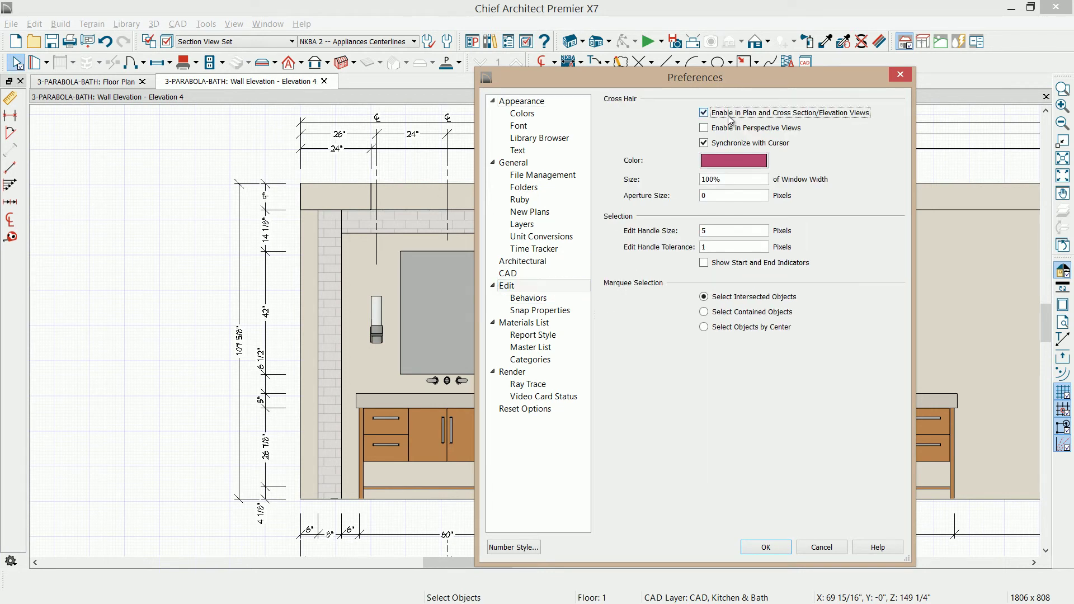
left_click(777, 547)
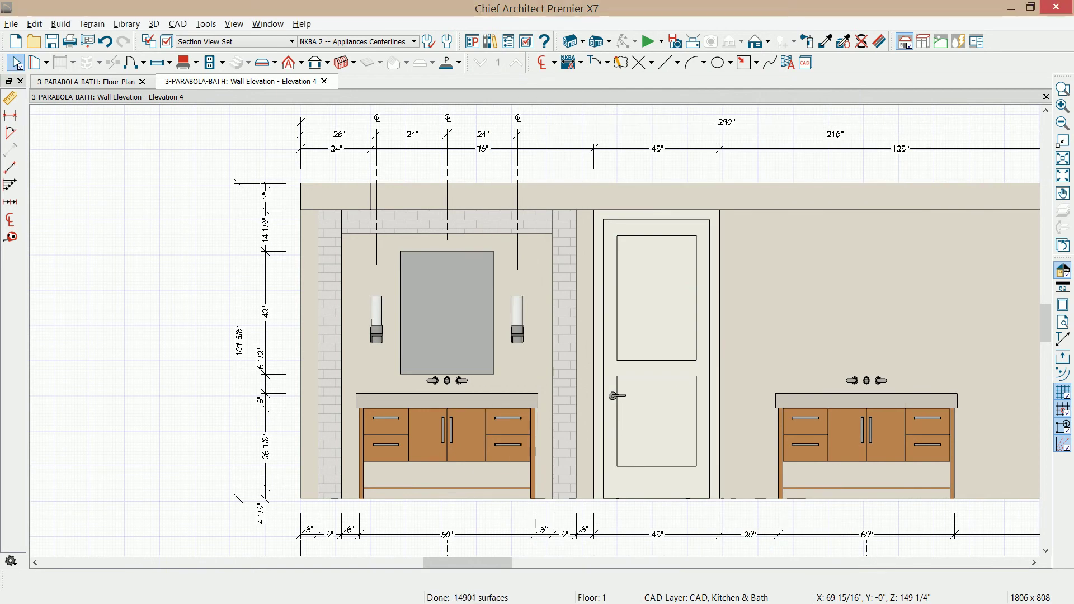
- Adjust the left sconce centerline point and merge the second row's 24" and 76" into 100"
left_click(377, 262)
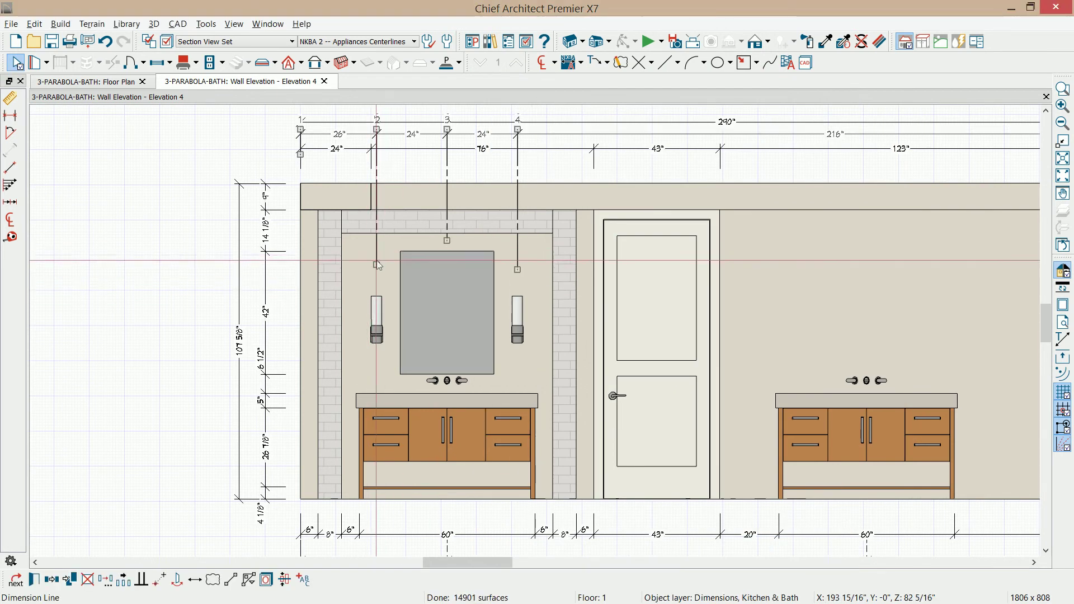
mouse_move(377, 265)
left_mouse_down()
mouse_move(375, 278)
mouse_move(374, 269)
left_mouse_up()
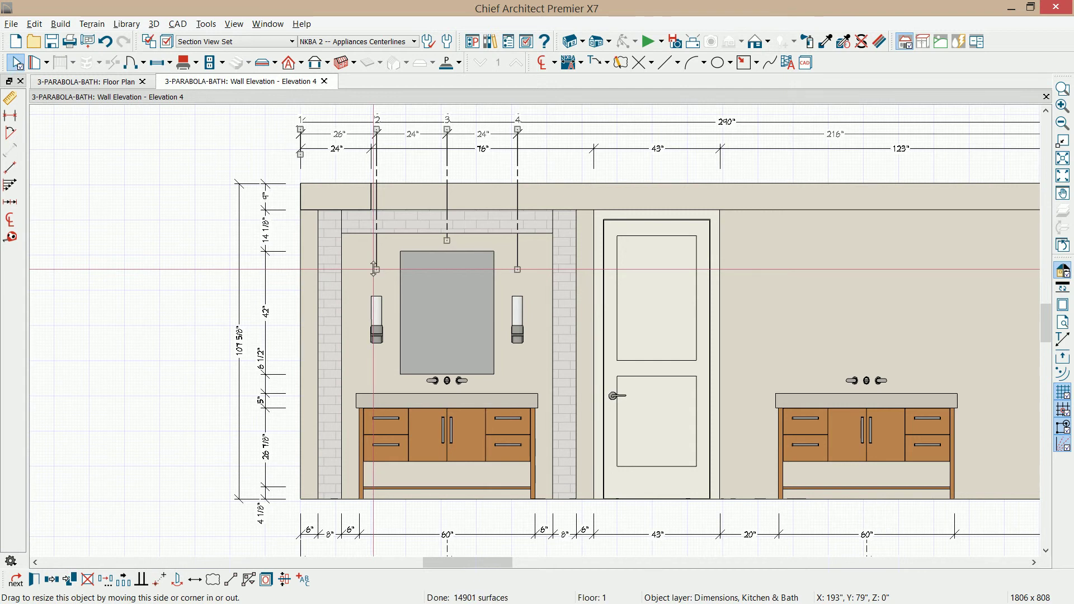
key("Escape")
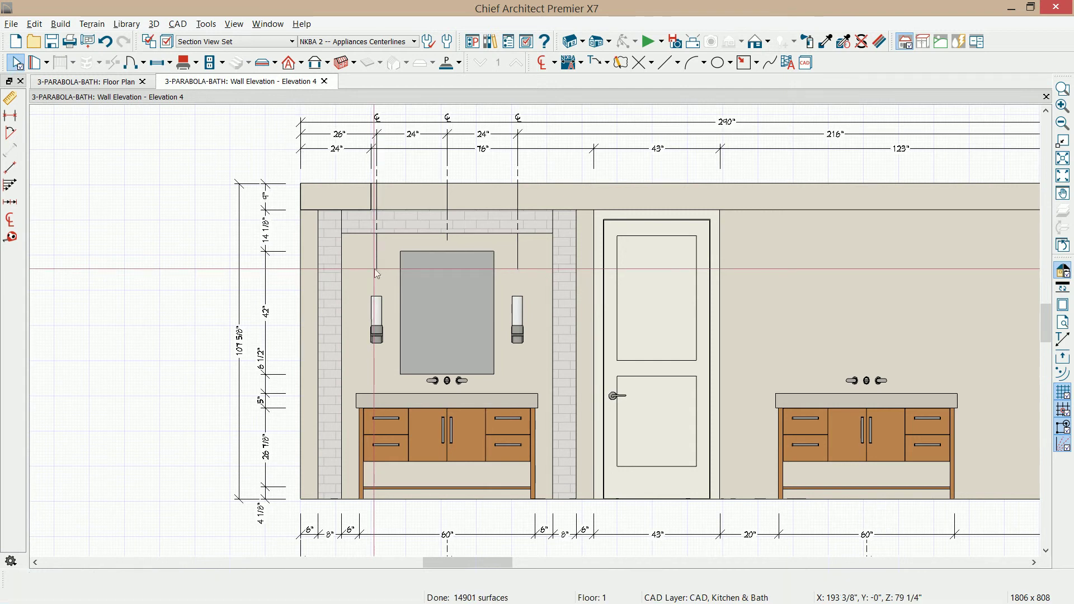
left_click(405, 149)
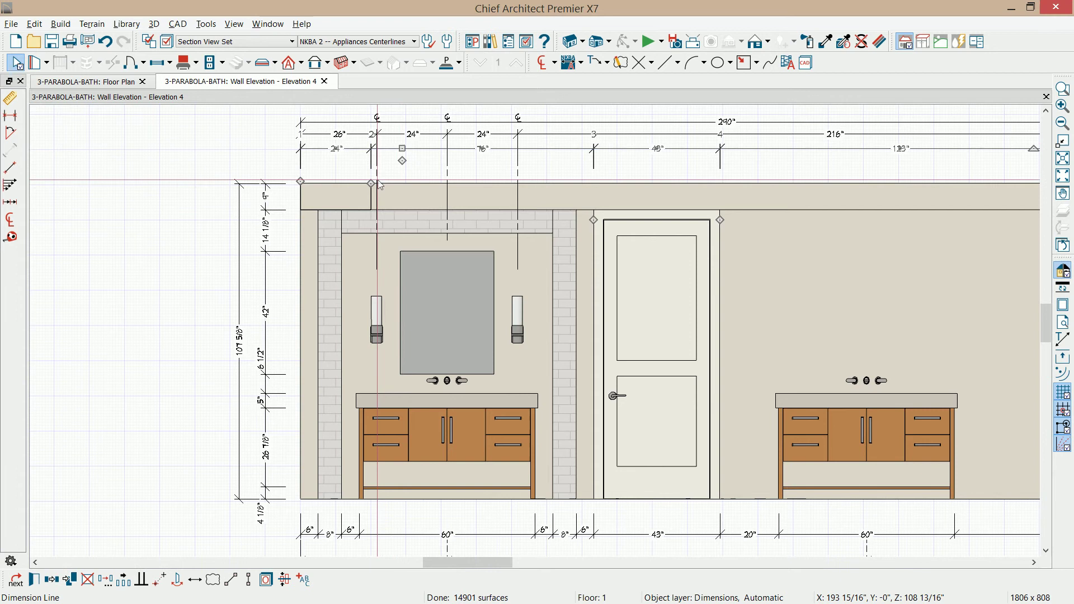
left_click_drag(371, 184, 246, 157)
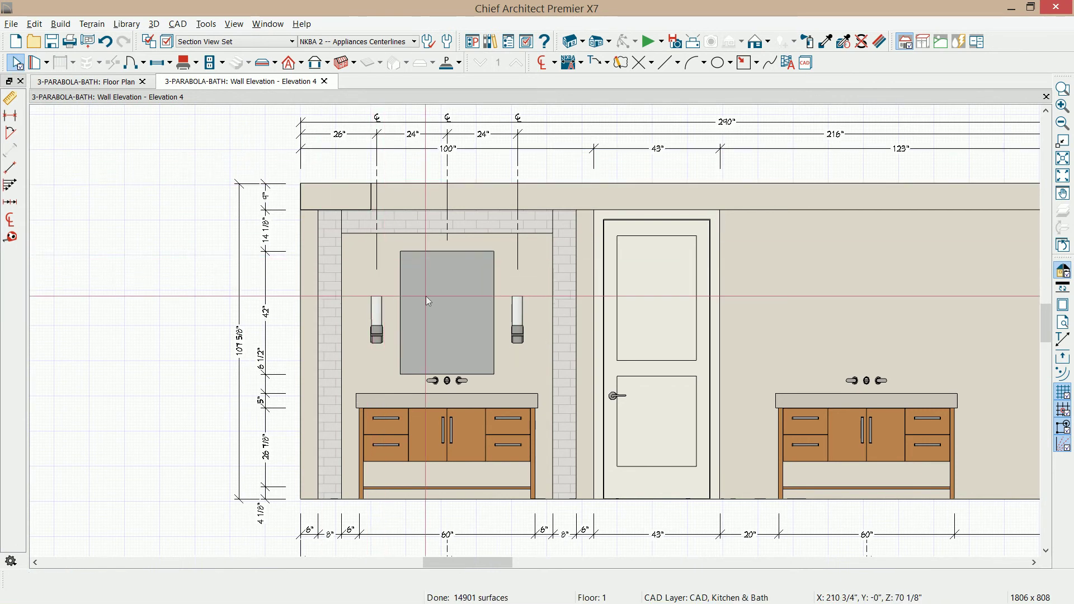
key("F6")
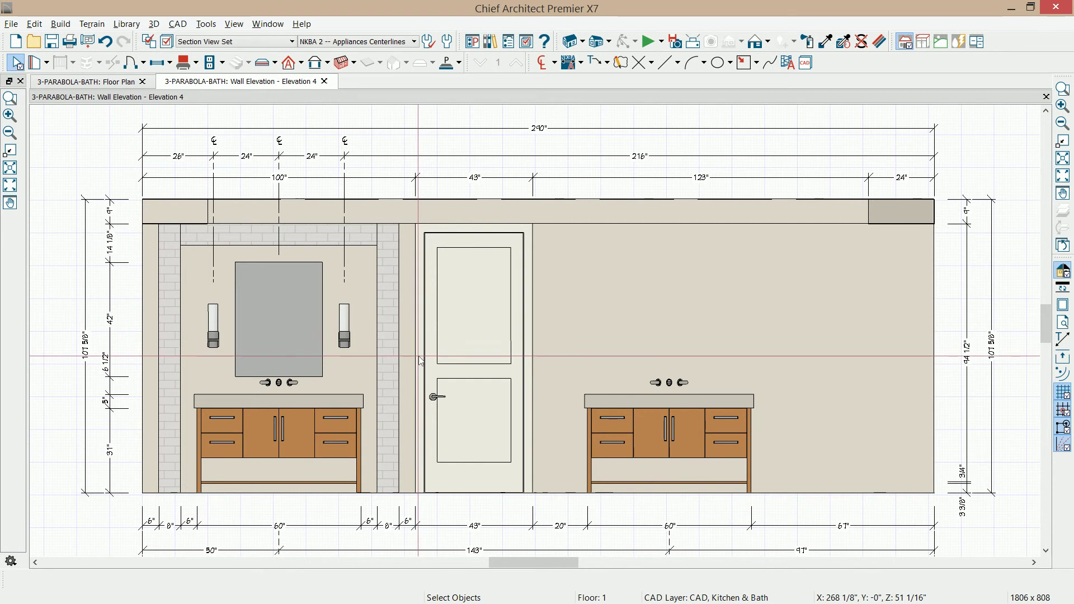
- Copy the left niche's tile columns, top tile strip, mirror and sconces onto the right vanity
left_click(392, 363)
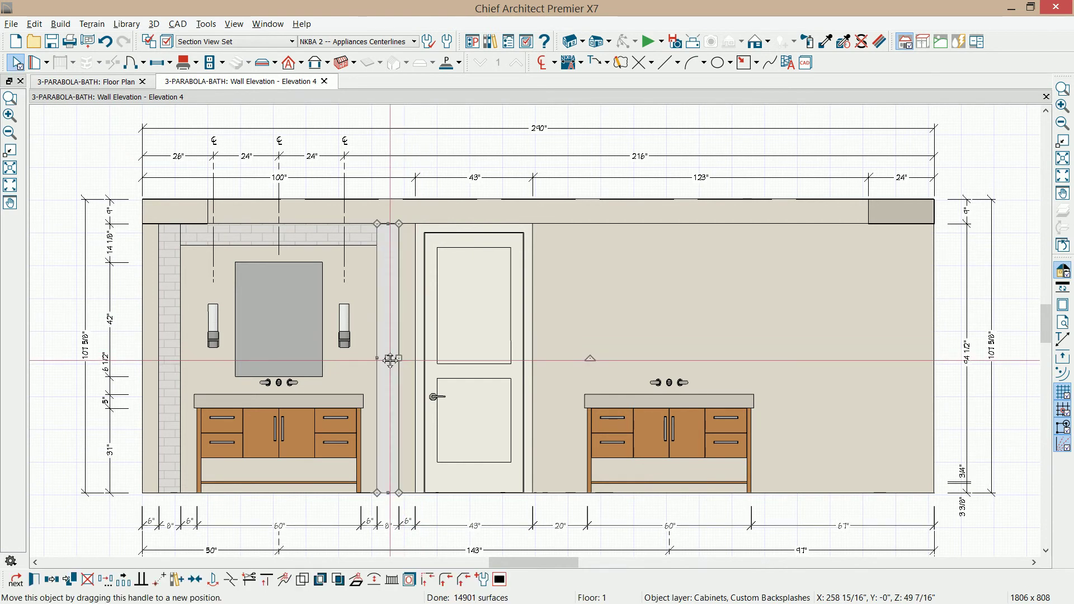
left_click(339, 334)
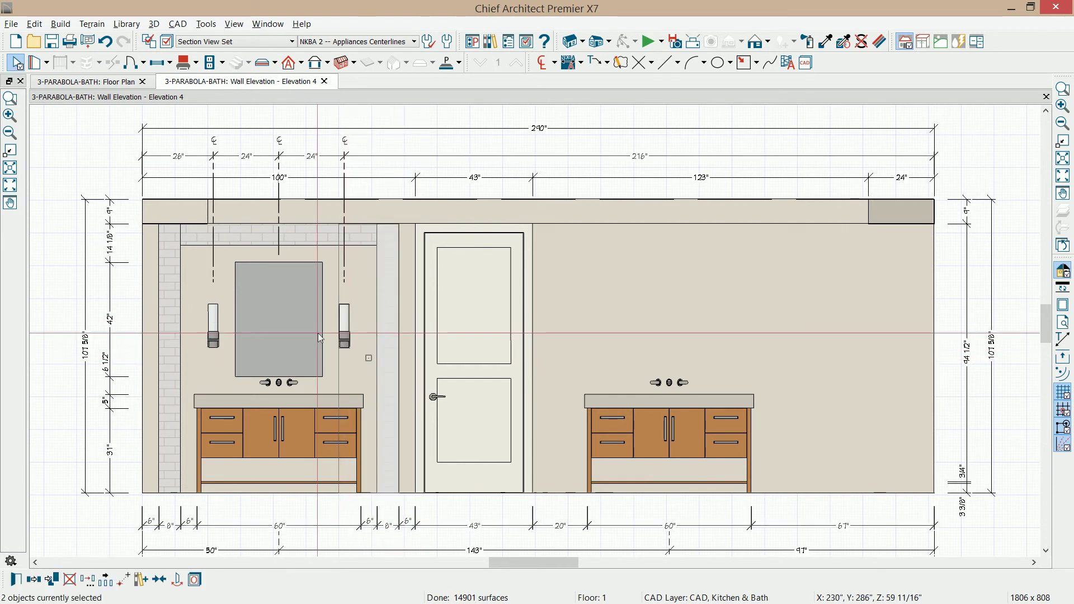
left_click(303, 331)
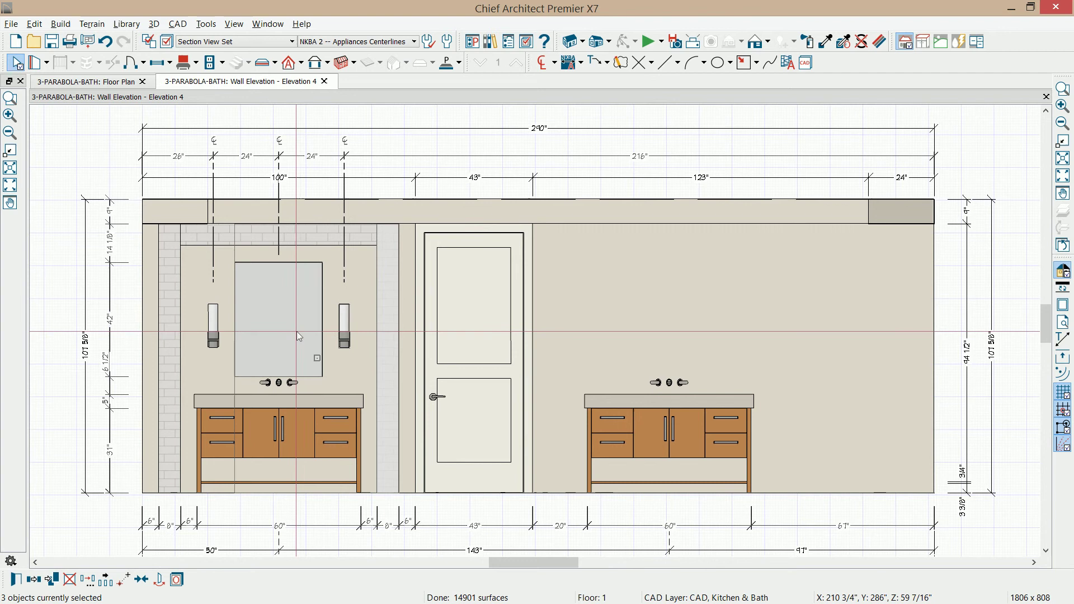
left_click(218, 336, "shift")
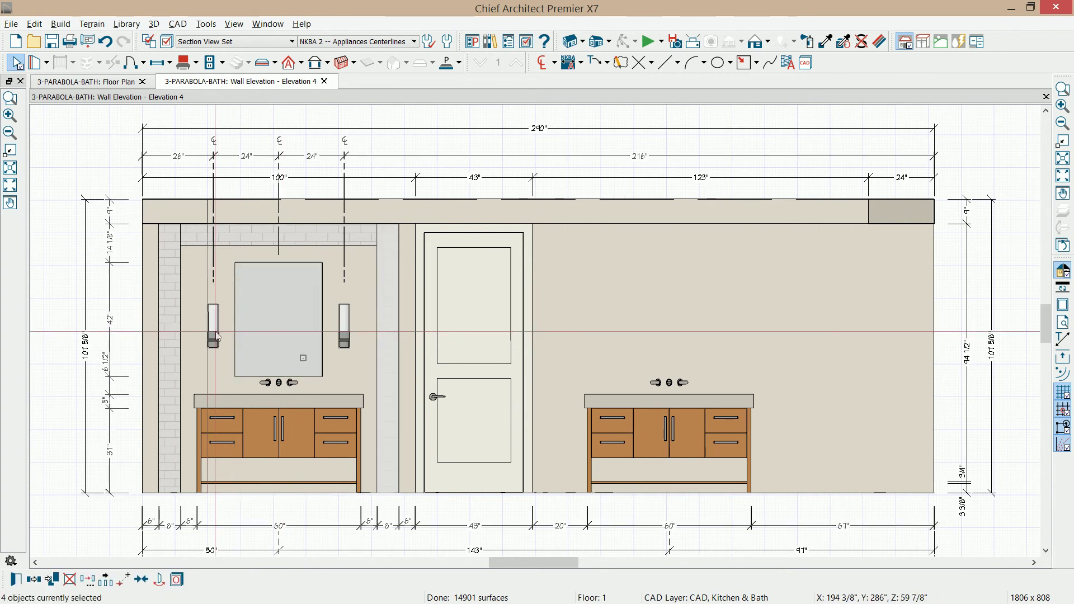
left_click(175, 346, "shift")
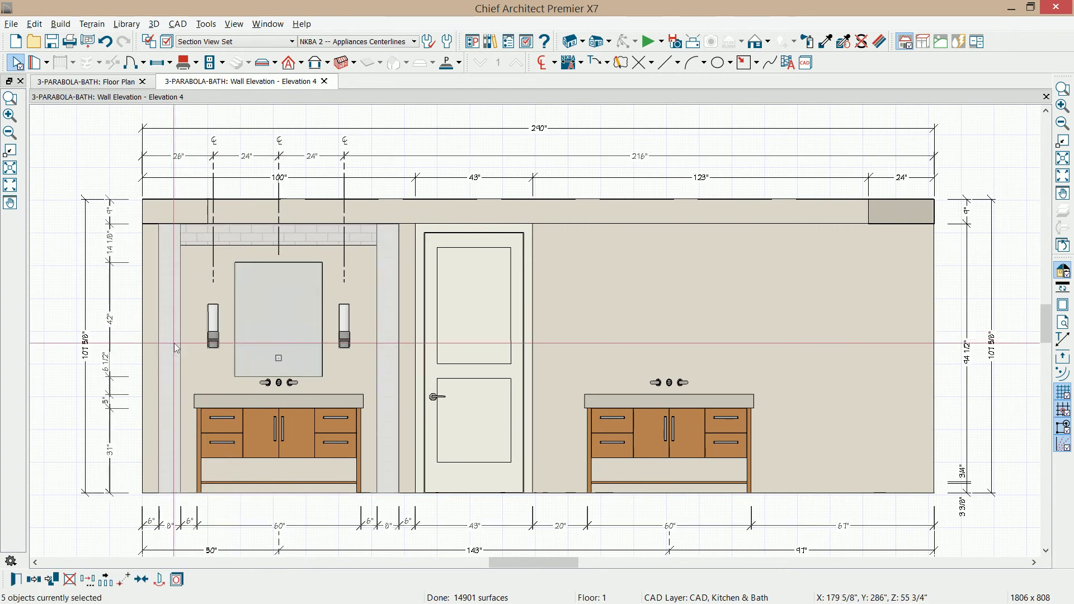
left_click(250, 238, "shift")
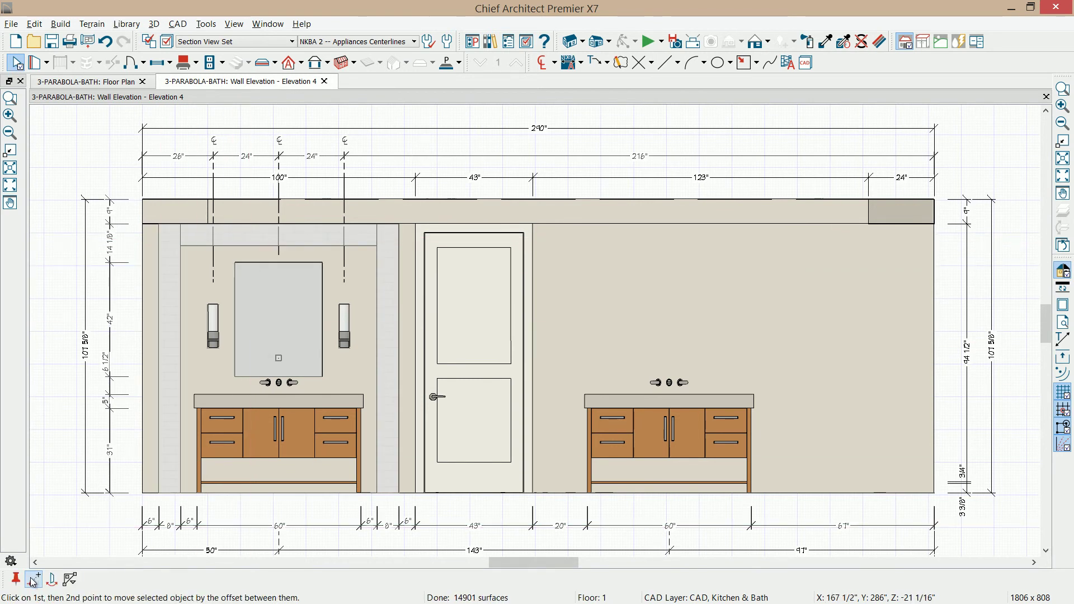
left_click(52, 579)
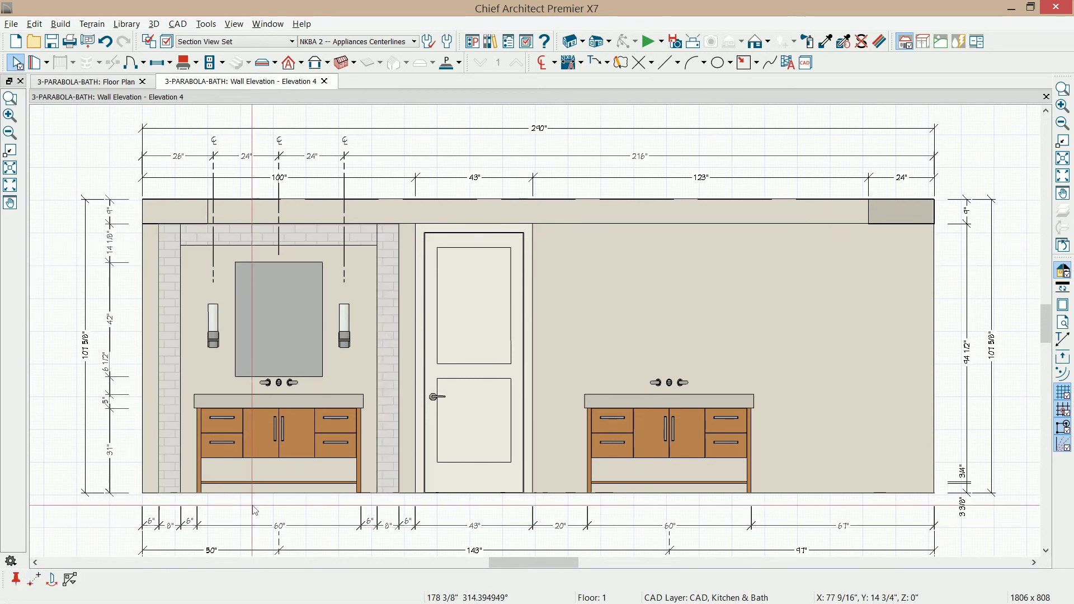
left_click(473, 463)
key("Escape")
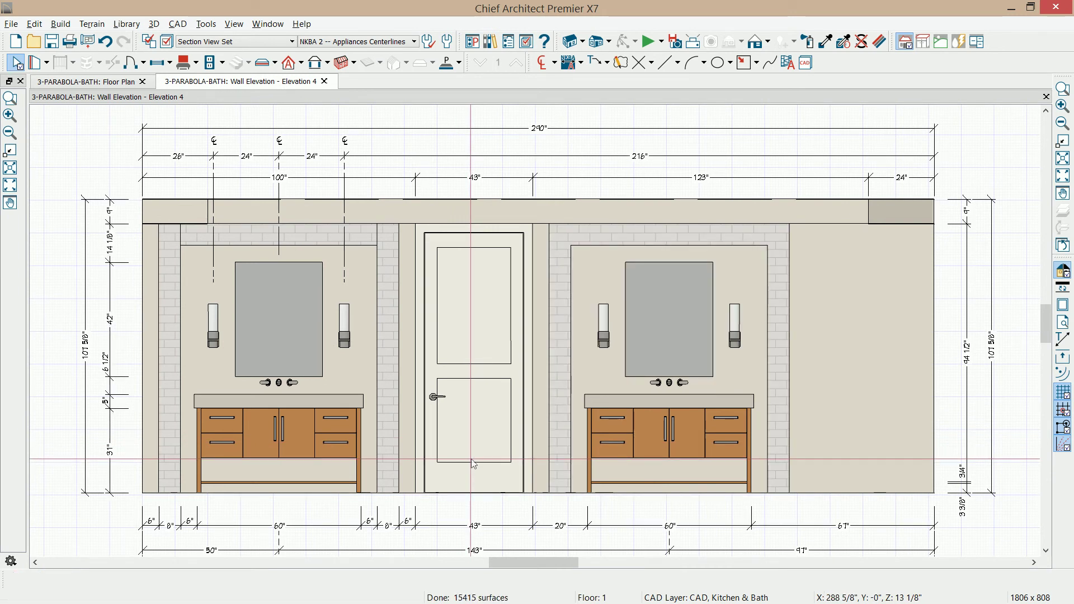
- Add bottom dimension points at the right niche edges and extend the top centerline string to the right sconce
left_click(531, 526)
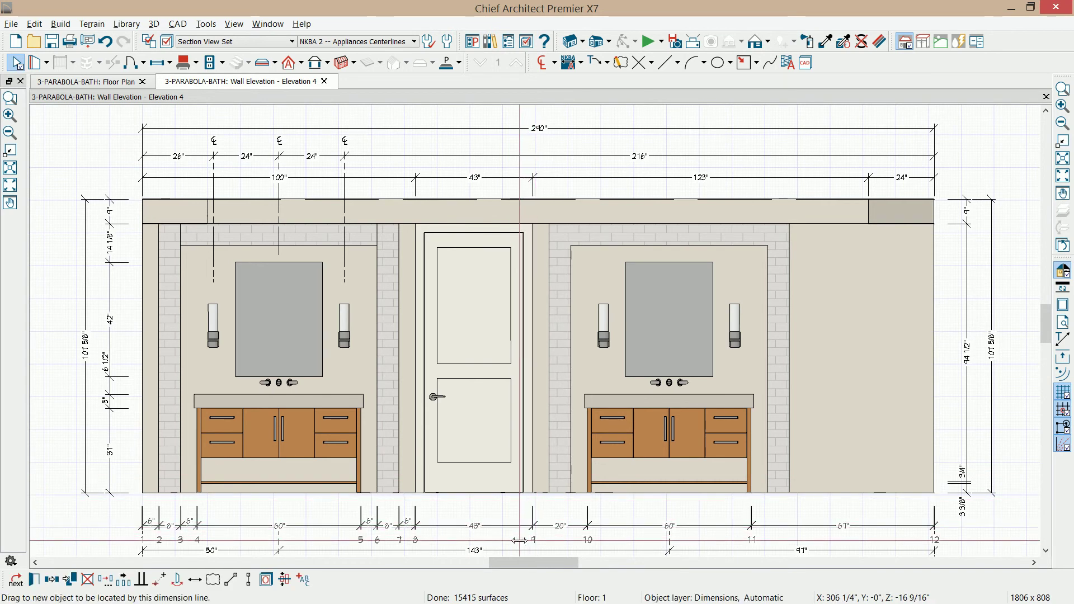
left_click_drag(519, 540, 550, 492)
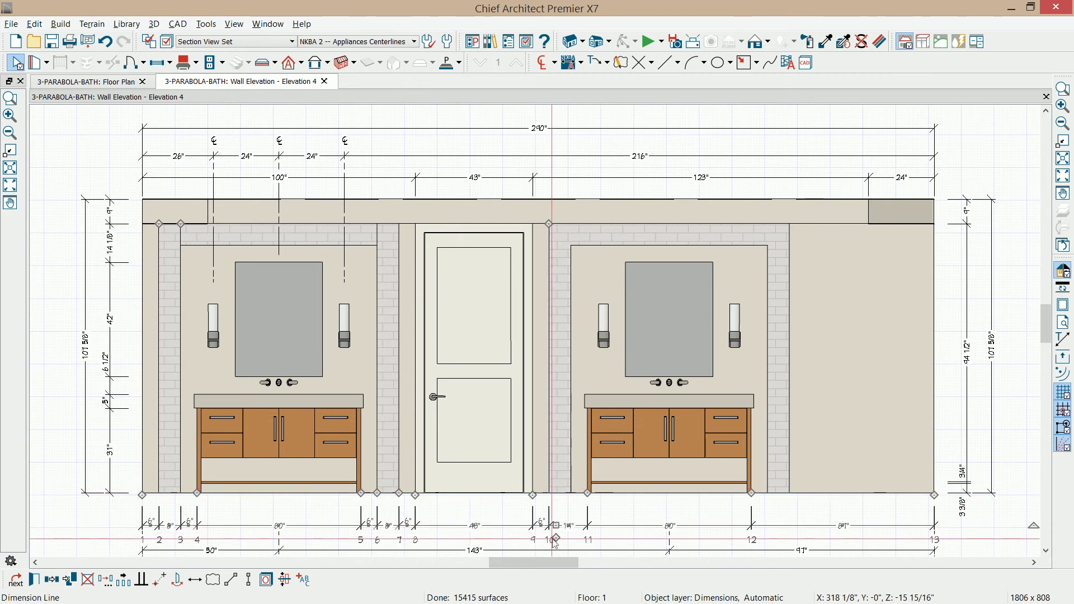
left_click_drag(555, 540, 569, 492)
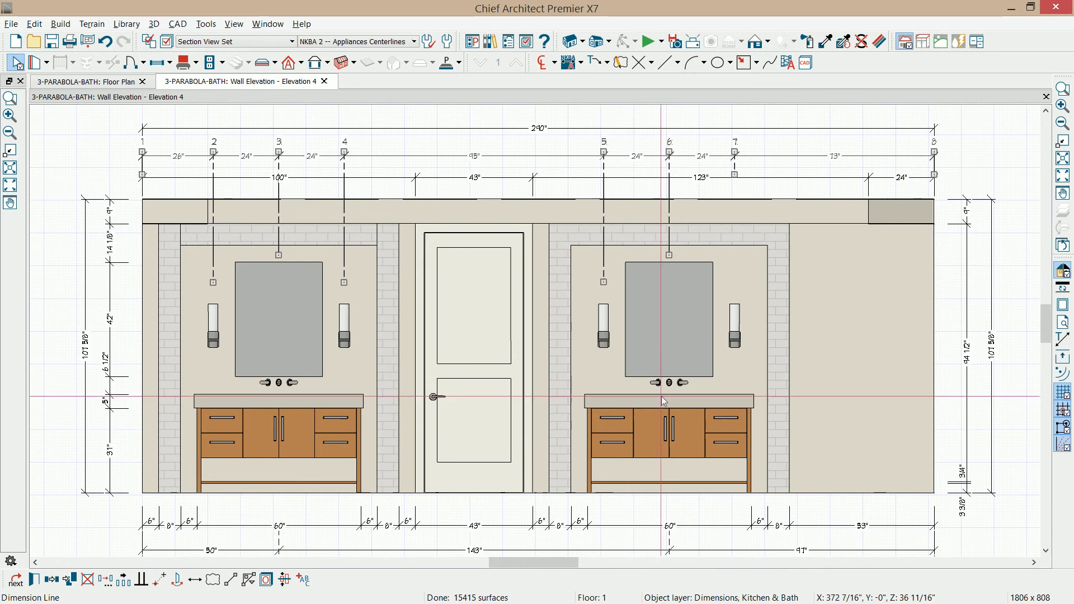
left_click_drag(734, 175, 733, 281)
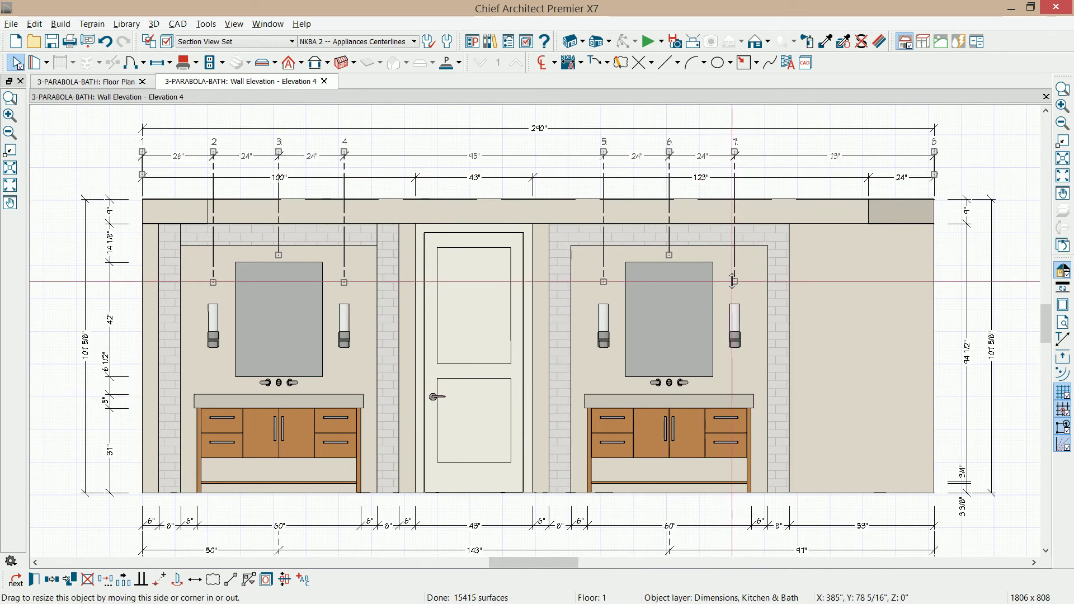
- Attach the right 94 1/2" vertical dimension to the vanity leg
left_click(966, 341)
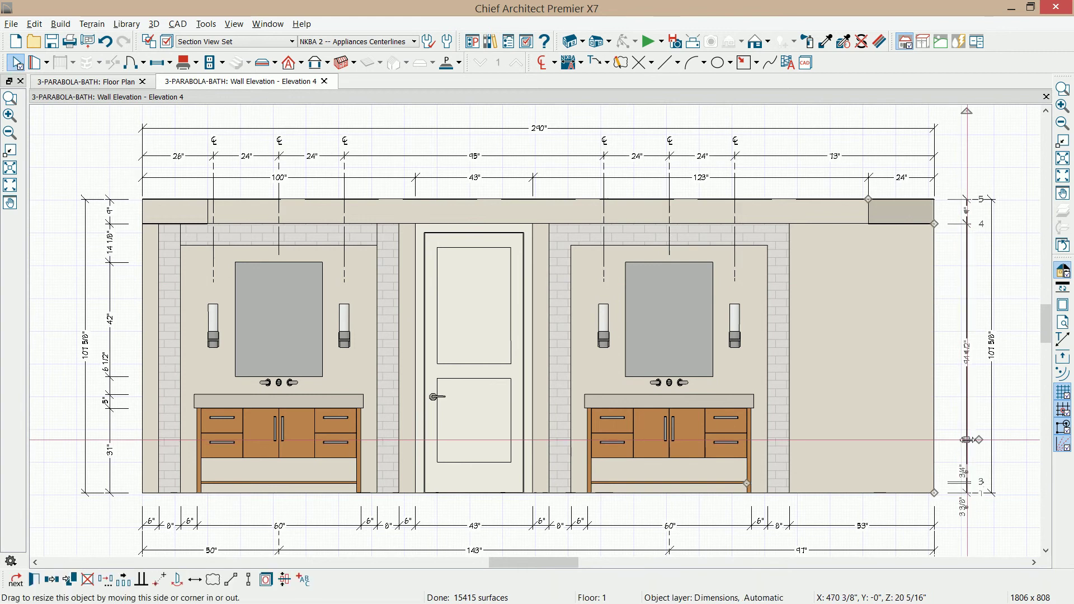
key("Escape")
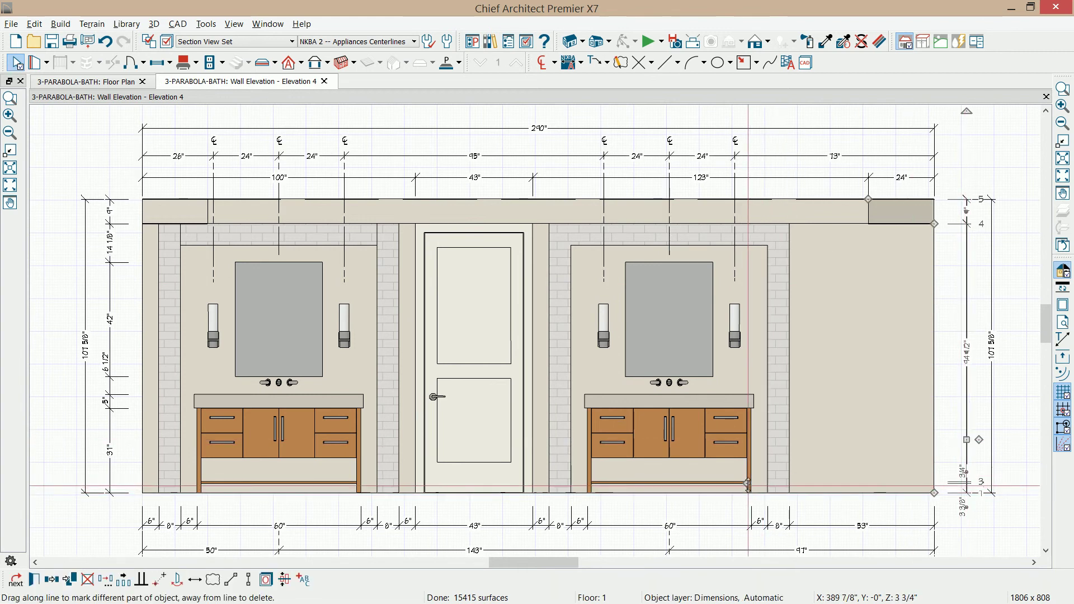
left_click_drag(748, 485, 747, 482)
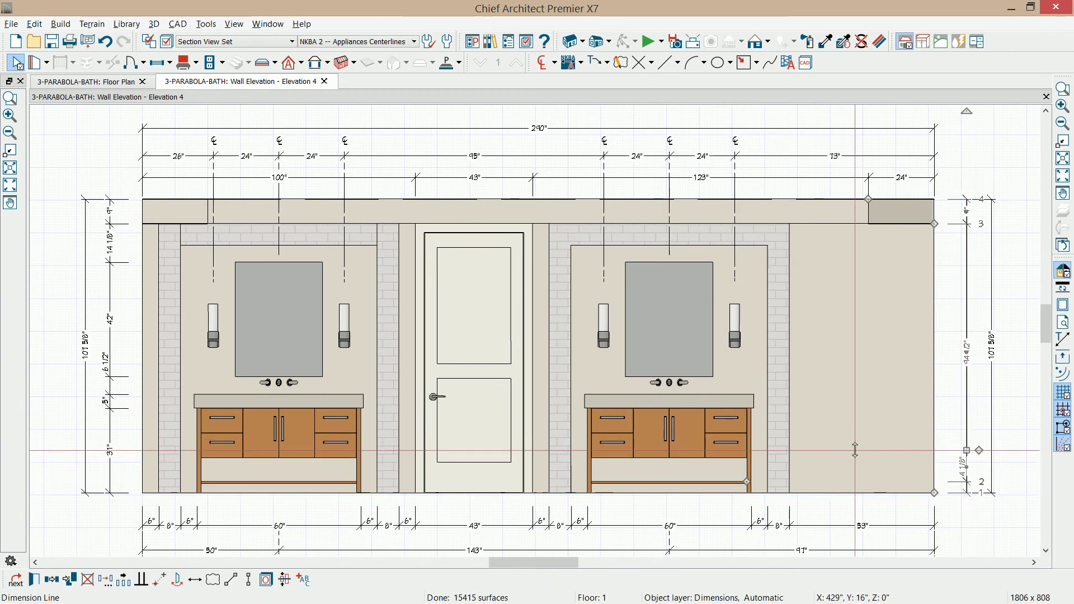
left_click(960, 517)
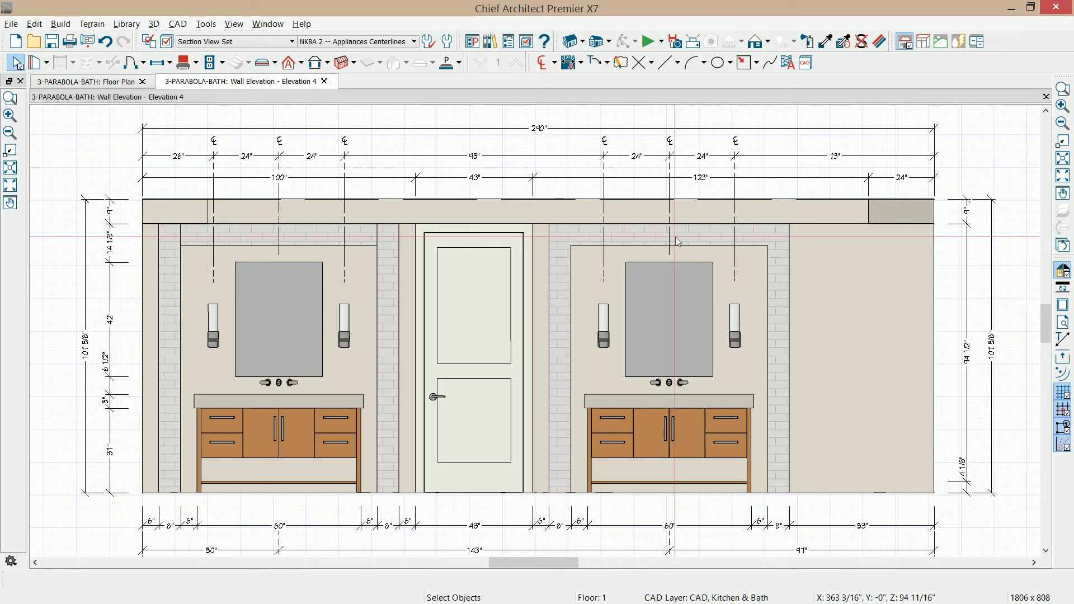
left_click(755, 65)
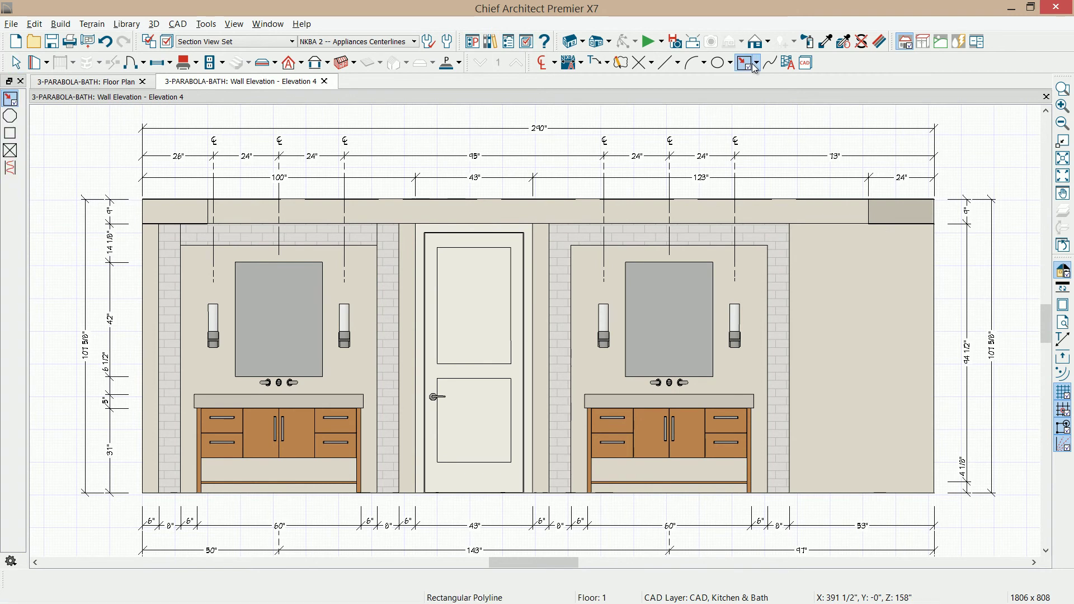
- Draw Cross Box markers over the right and left soffit ends in Wall Elevation 4
left_click(775, 126)
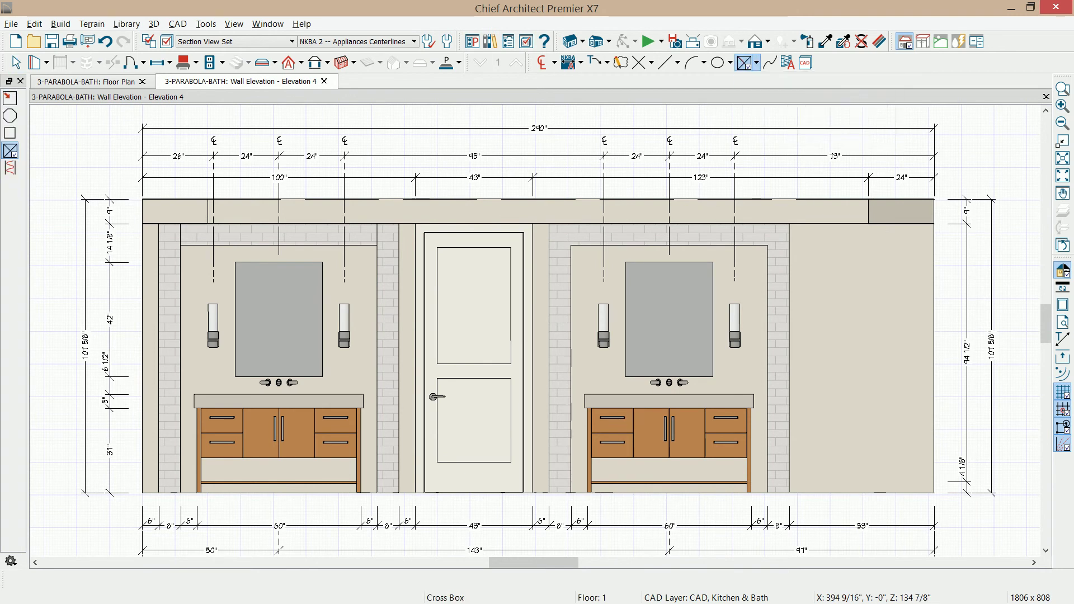
left_click_drag(890, 224, 933, 223)
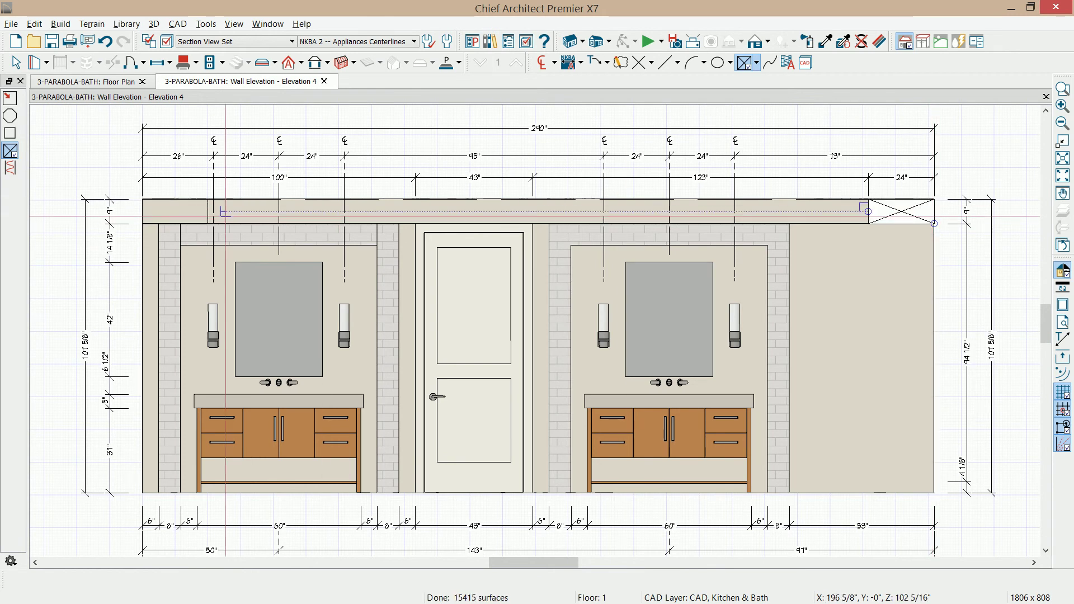
left_click_drag(142, 199, 208, 223)
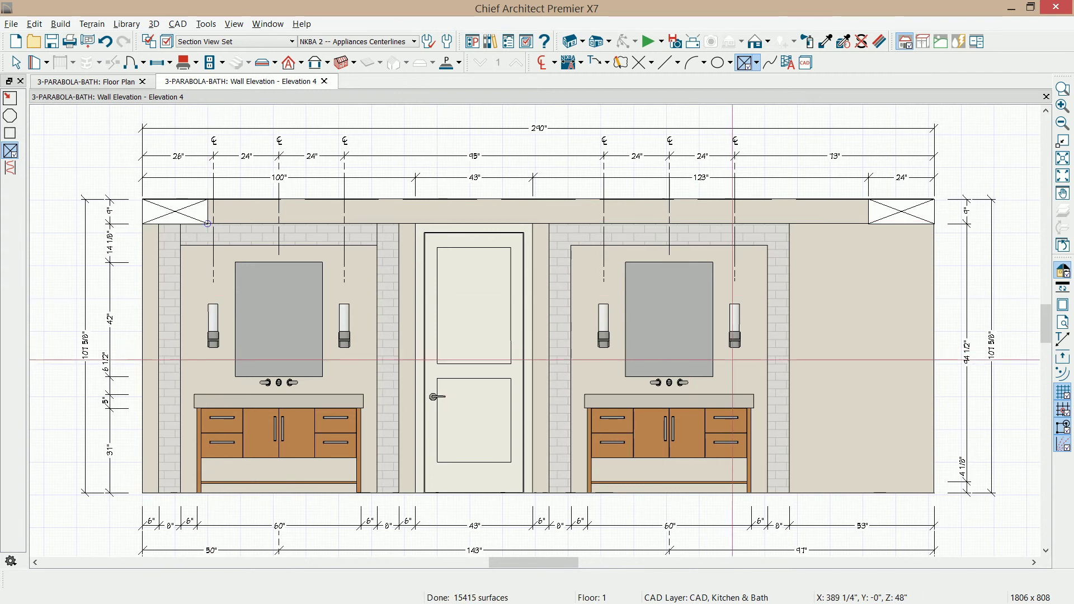
key("space")
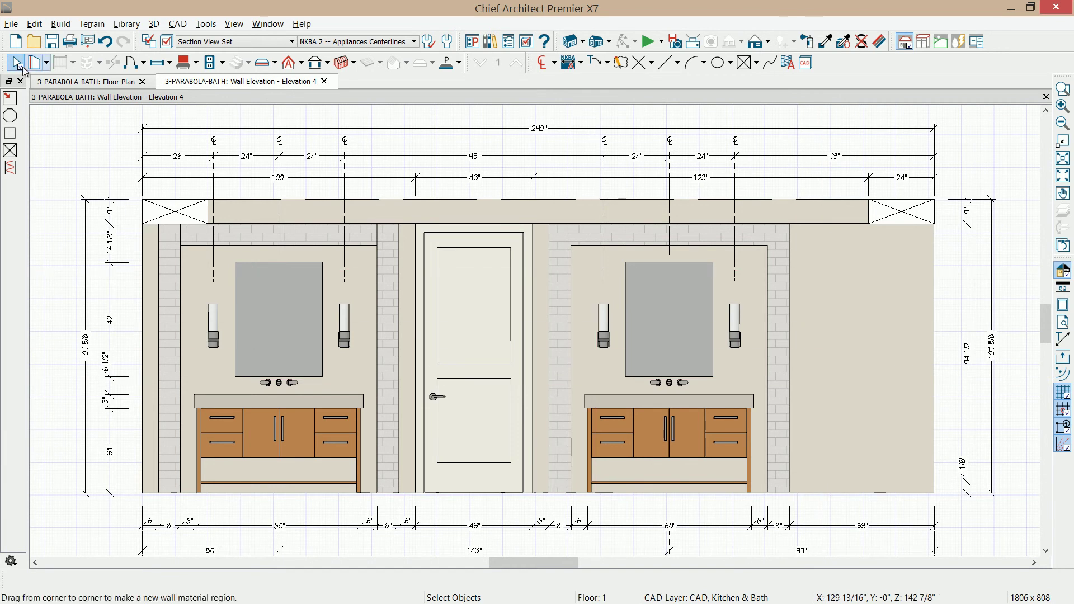
- In the floor plan, give the bathroom room a Gray EM03 tile wall covering
left_click(85, 82)
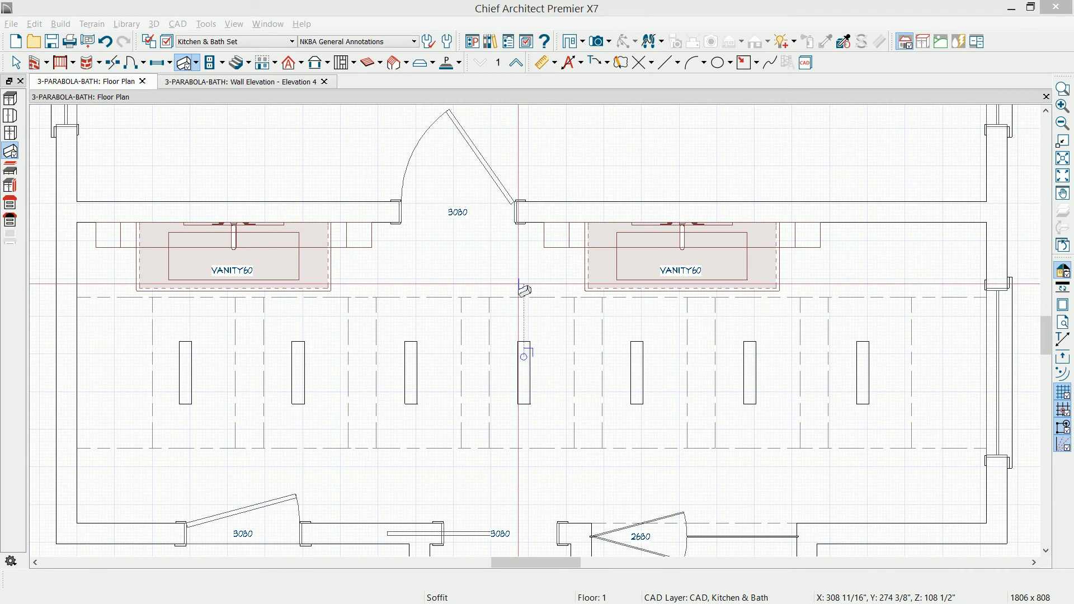
key("space")
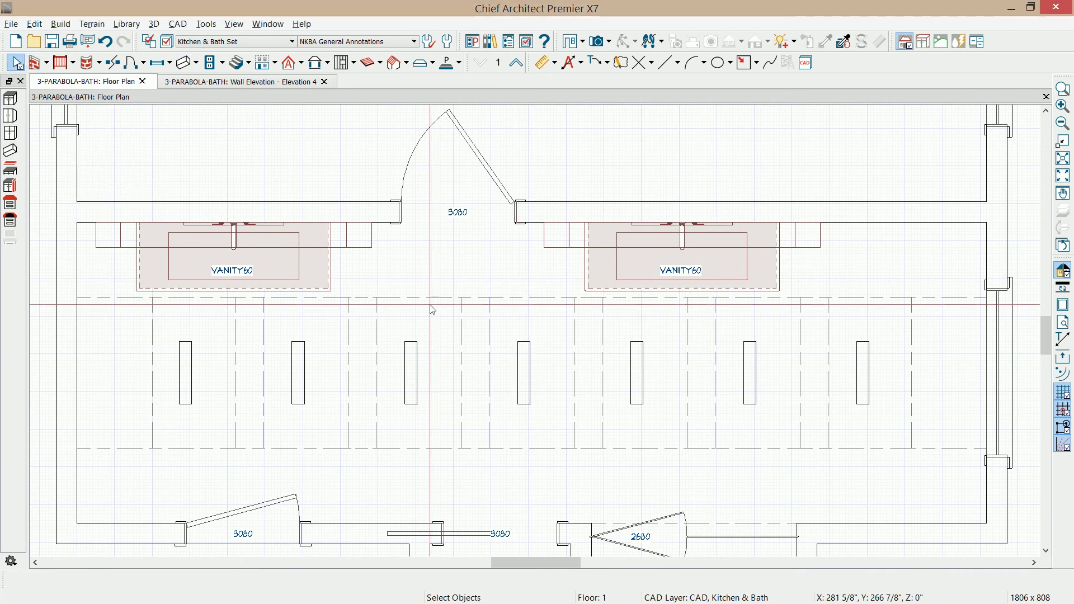
left_click(447, 323)
double_click(447, 322)
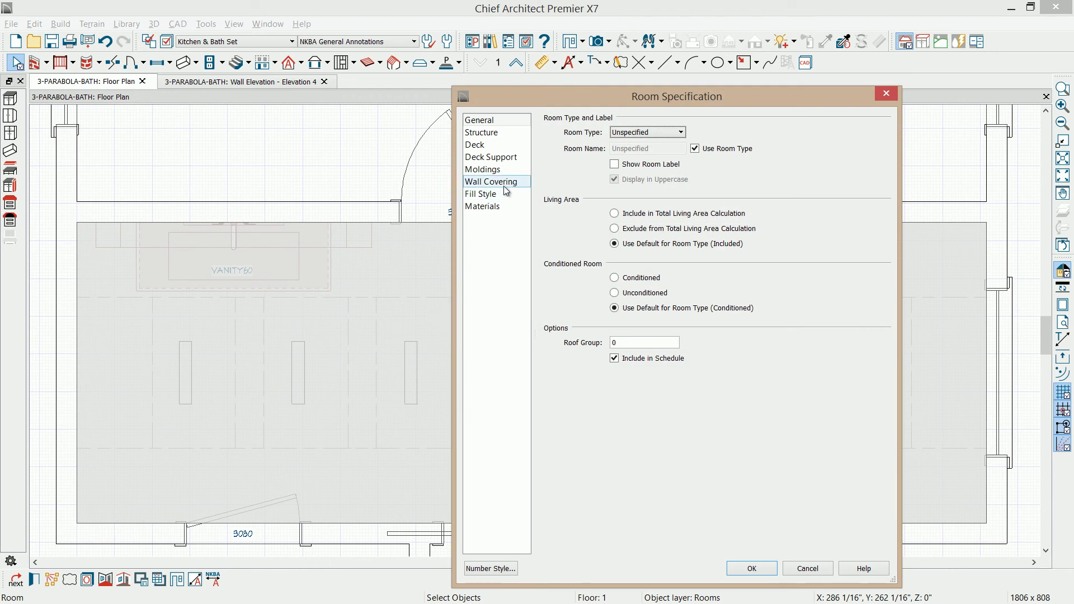
left_click(503, 181)
left_click(628, 153)
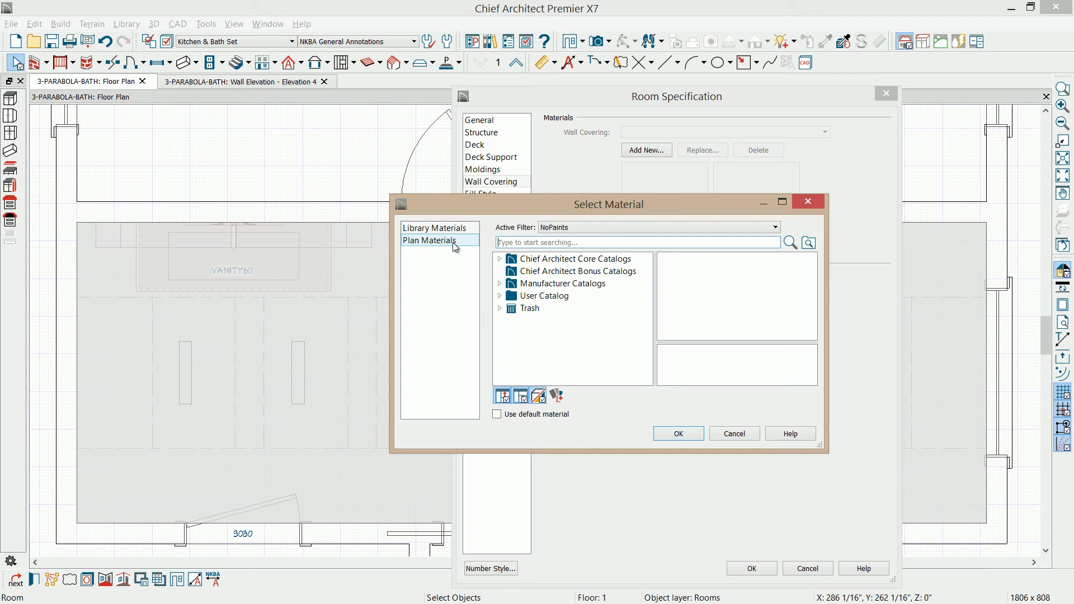
left_click(454, 245)
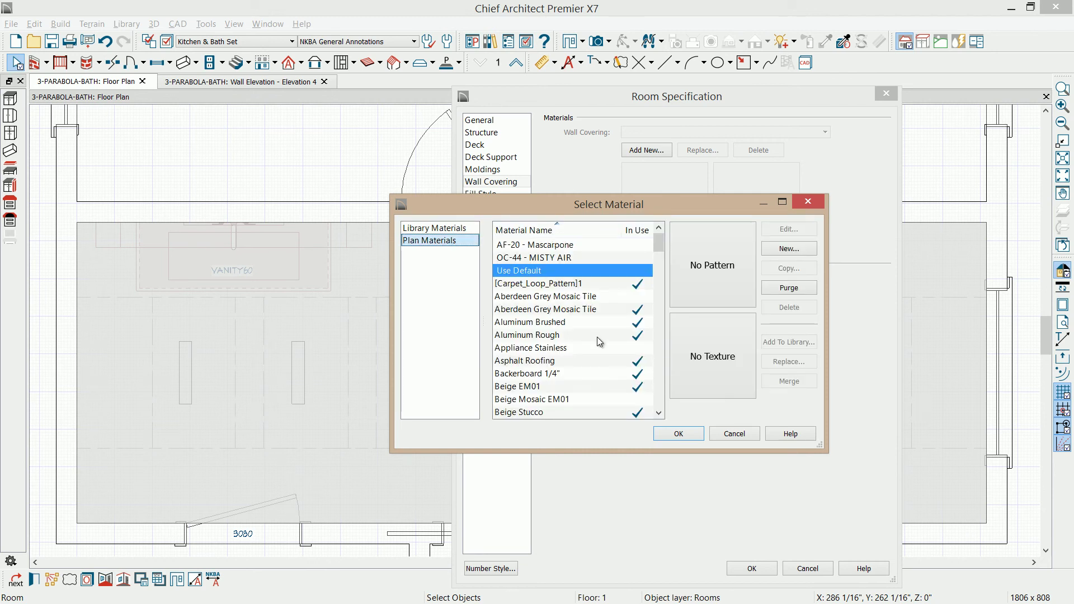
left_click(530, 348)
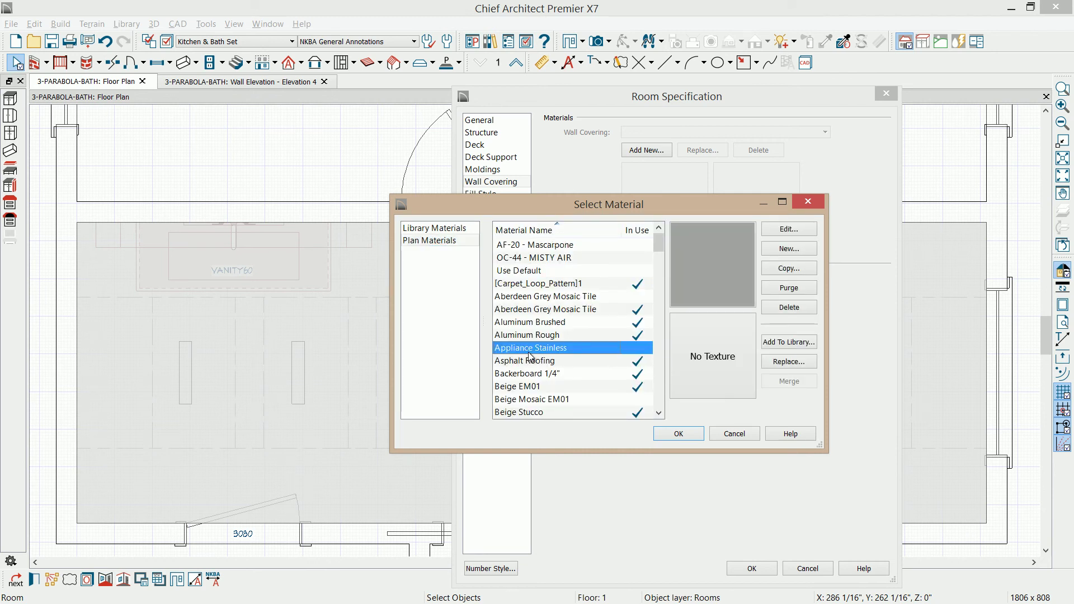
key("g")
left_click(535, 335)
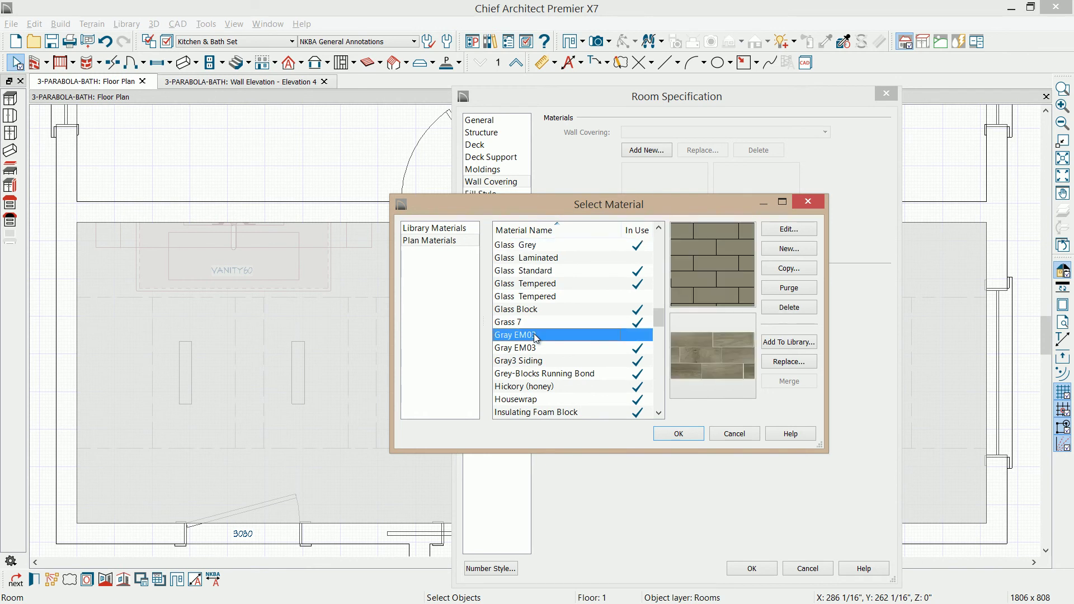
left_click(659, 434)
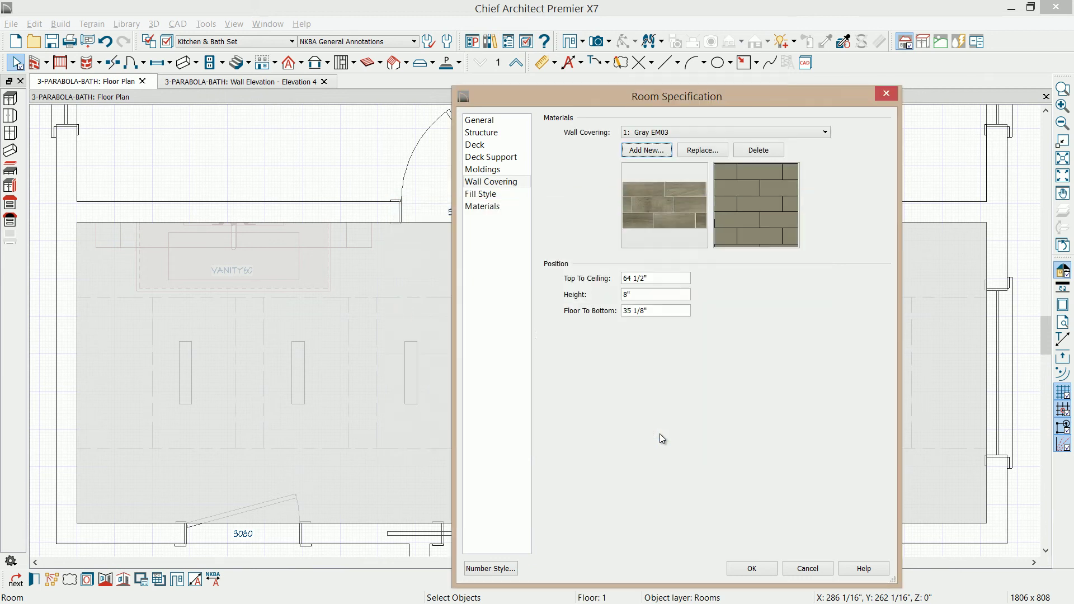
- Set the wall covering height to 51" with 0" floor-to-bottom and apply
left_click(662, 295)
type("51")
left_click_drag(674, 311, 628, 313)
type("0")
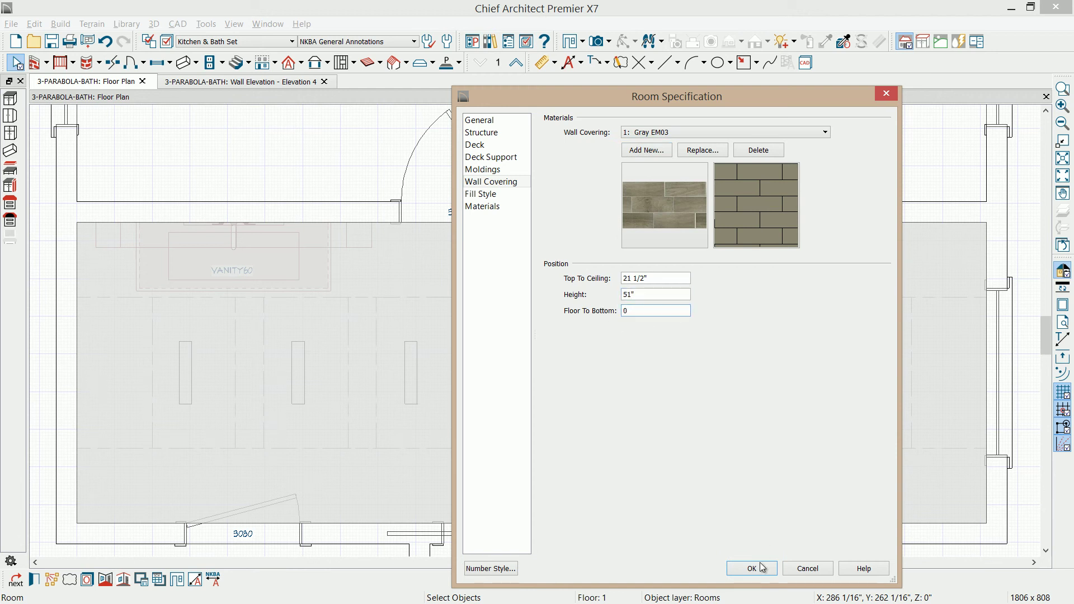
left_click(759, 569)
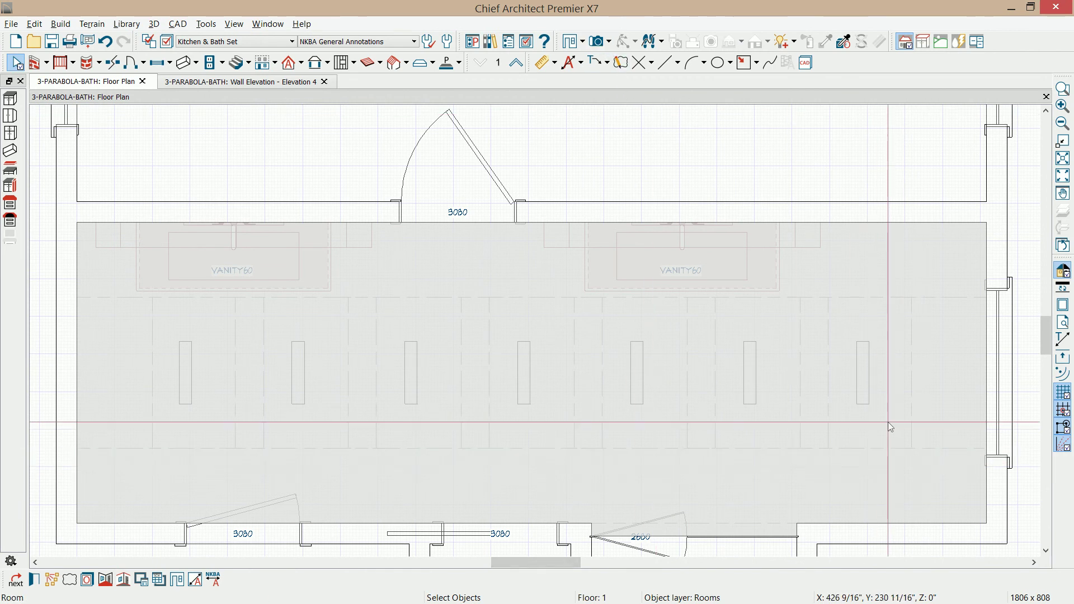
- Place a Full Camera from the lower right aimed at the vanities, then orbit the Camera 5 view
left_click(597, 42)
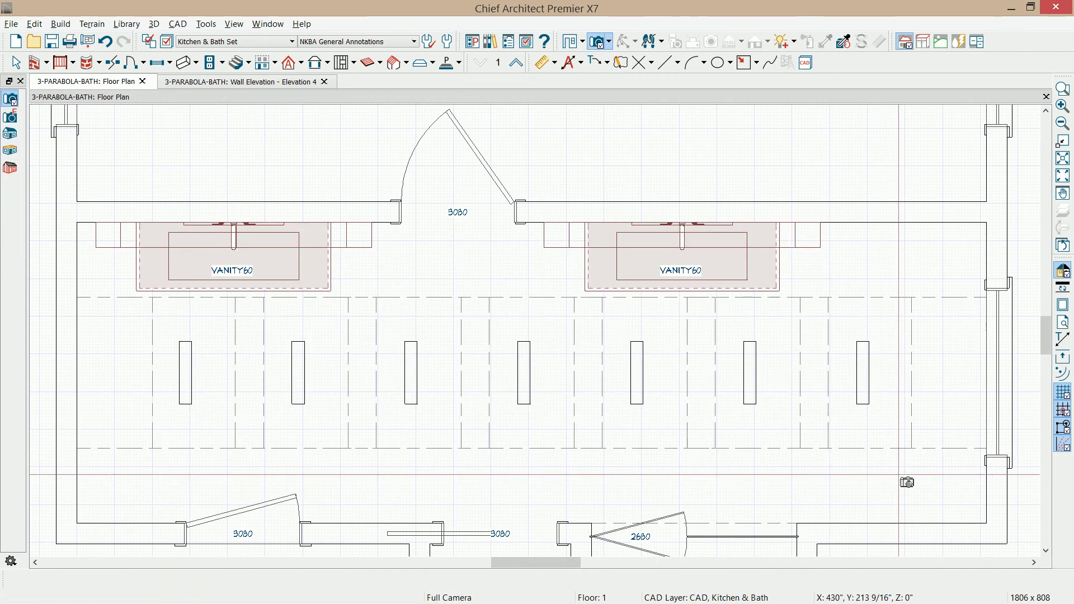
left_click_drag(906, 482, 543, 328)
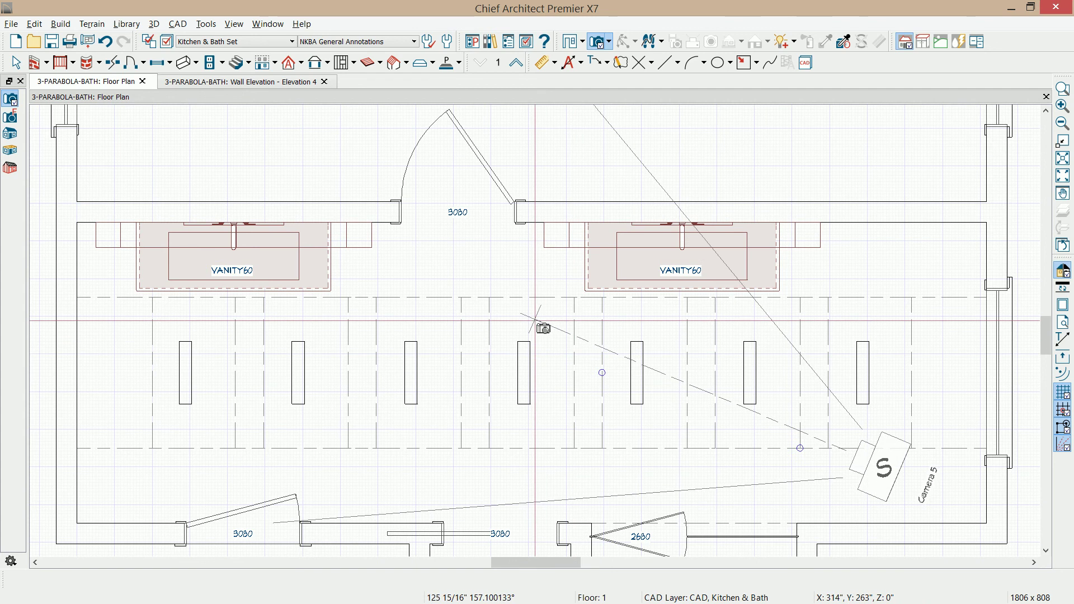
left_click_drag(536, 320, 536, 320)
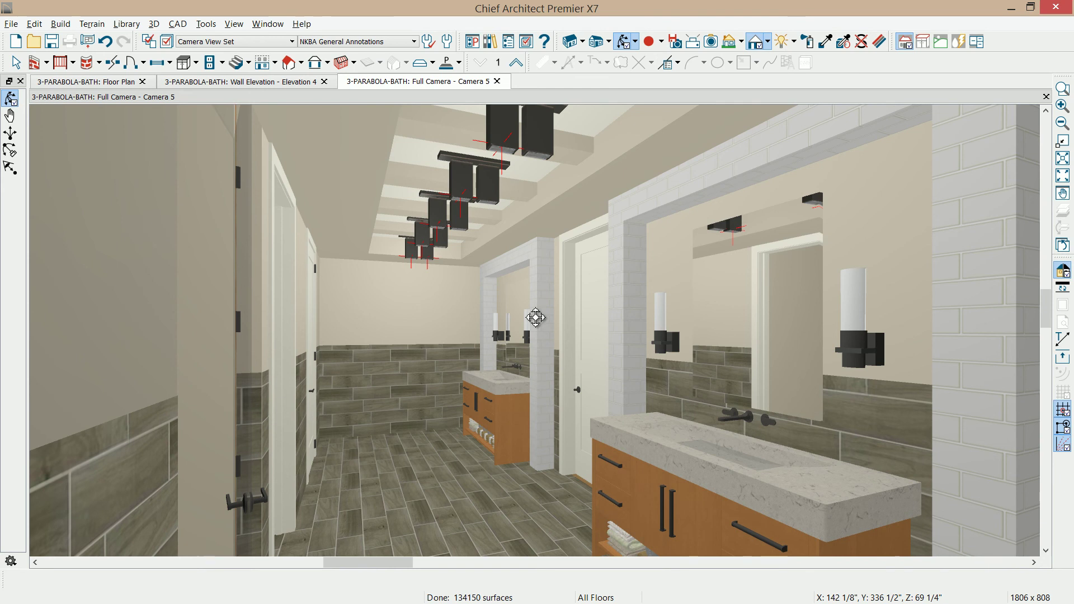
left_click_drag(536, 317, 604, 384)
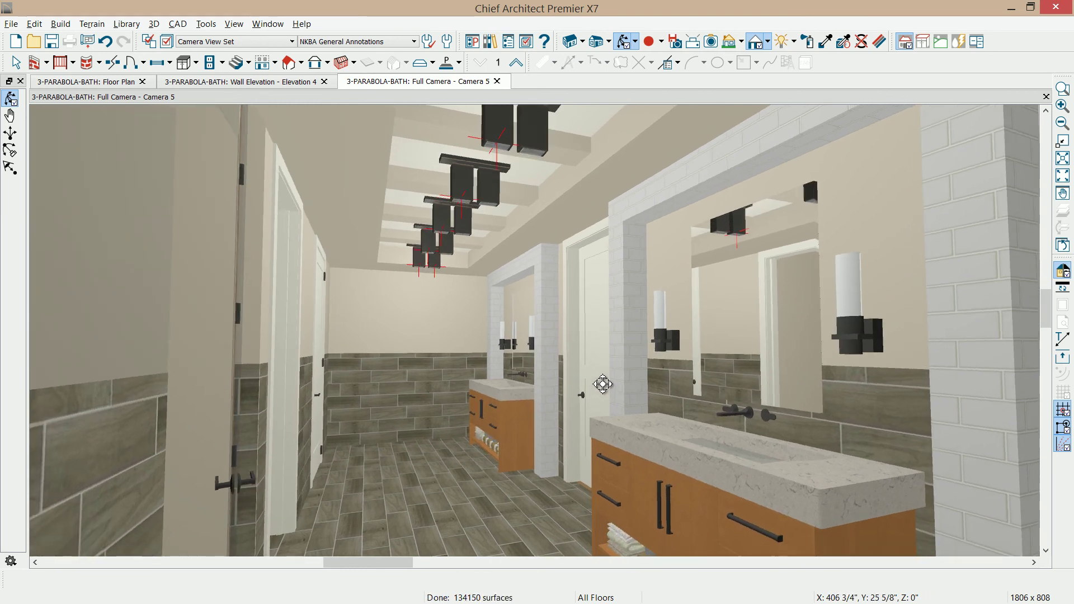
- Turn off Show Position in Camera View for five selected pendant lights
left_click(451, 187)
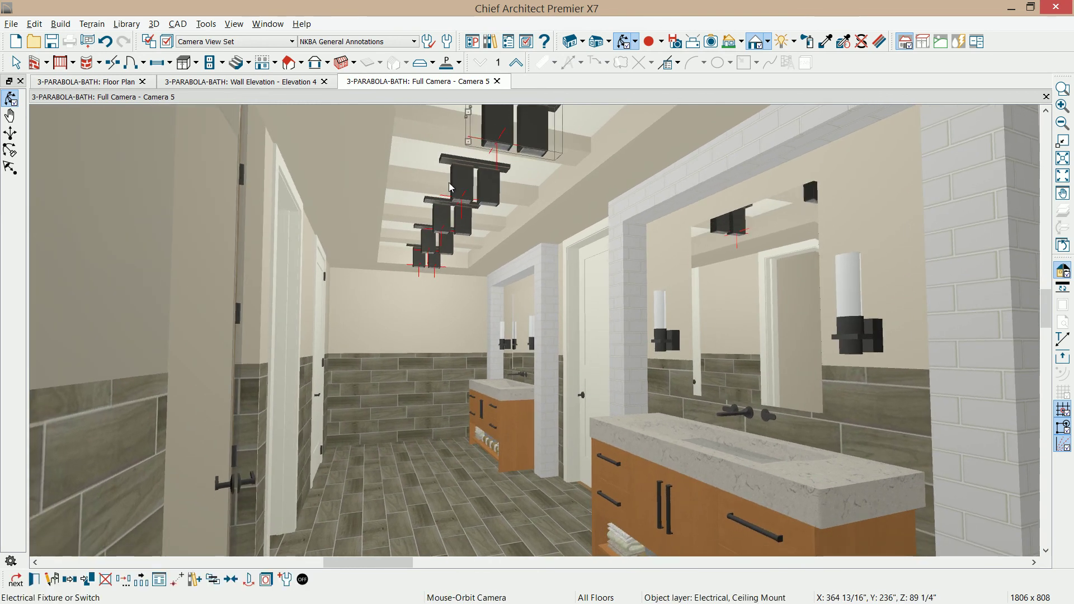
left_click(456, 227, "shift")
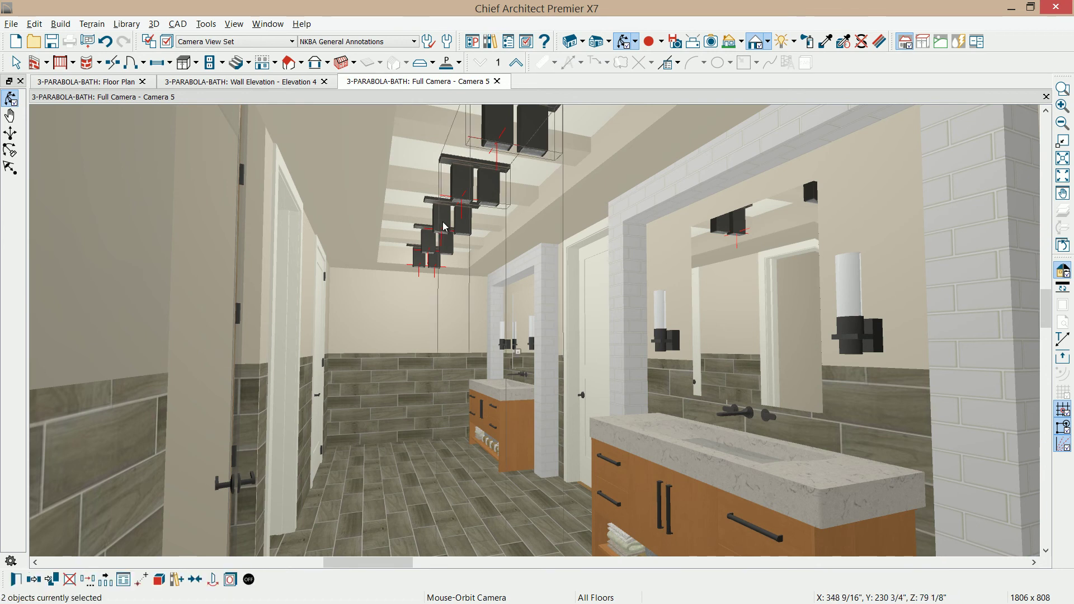
left_click(440, 219, "shift")
left_click(430, 241, "shift")
left_click(421, 262, "shift")
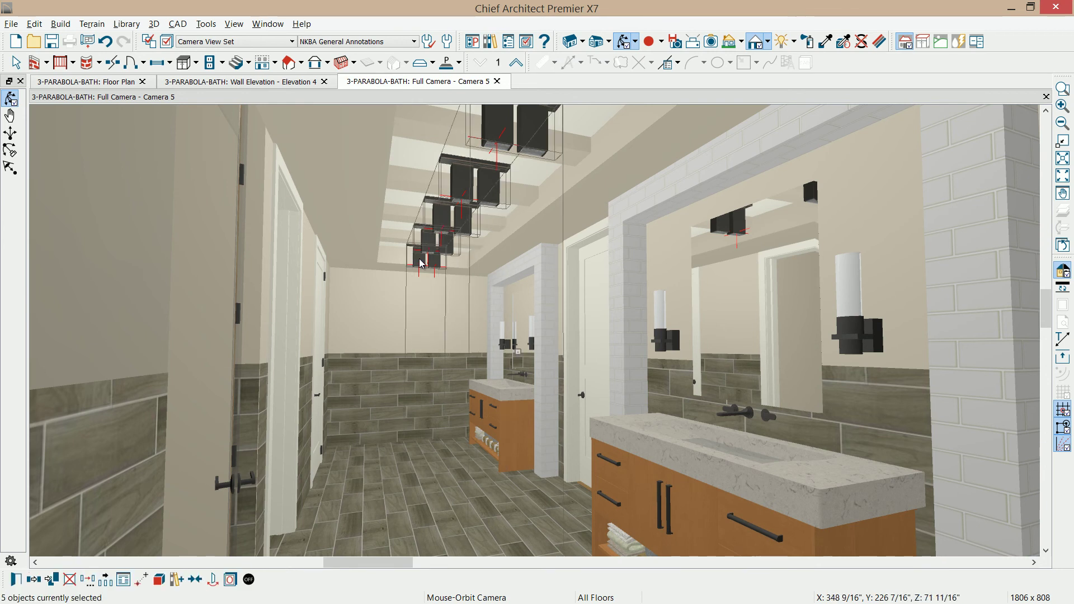
double_click(421, 262)
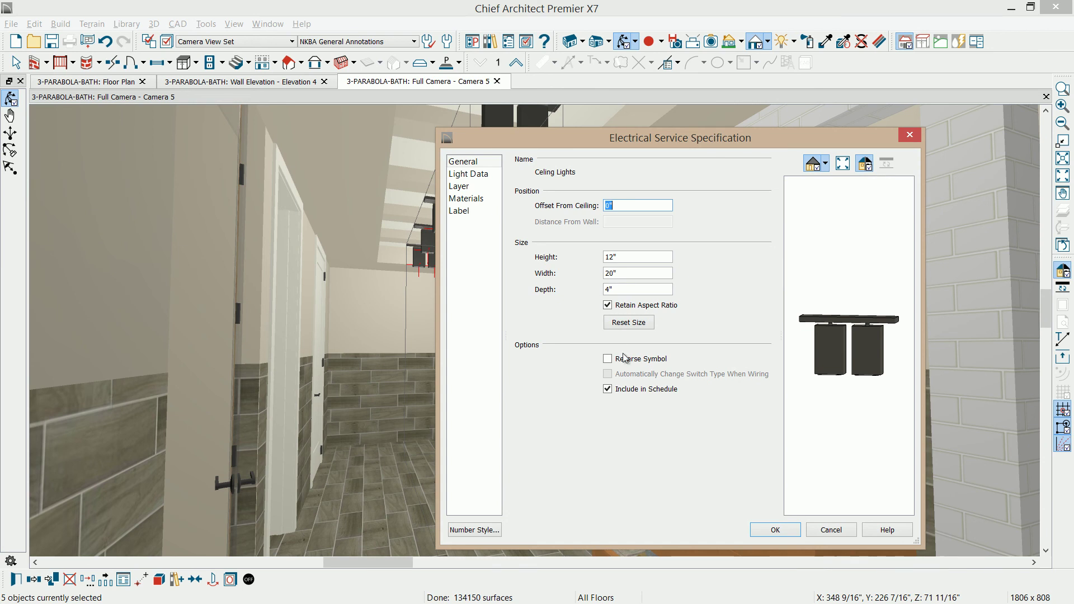
left_click(468, 174)
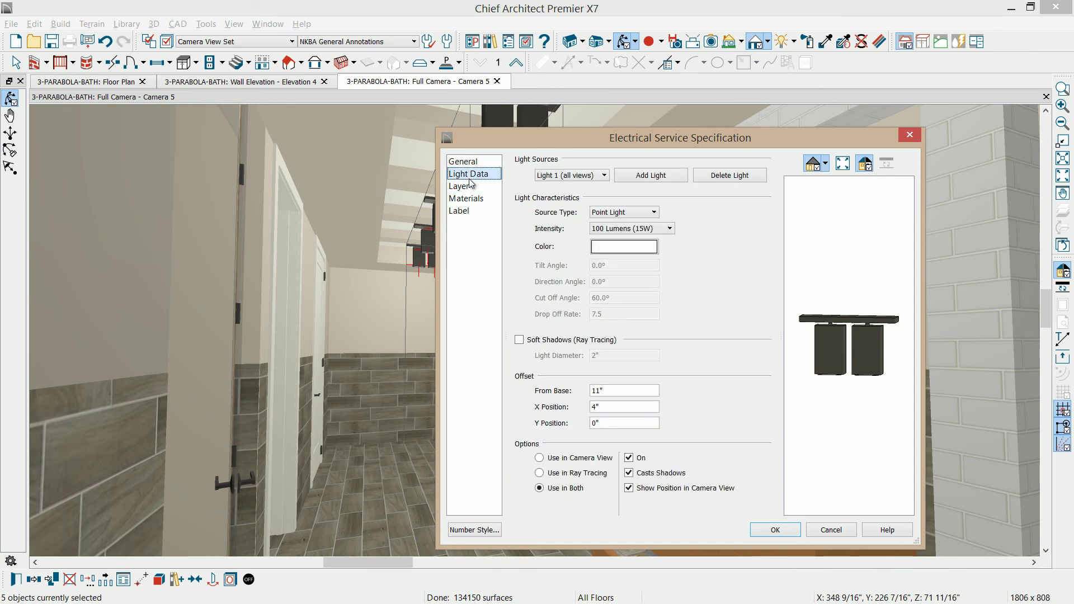
left_click(647, 490)
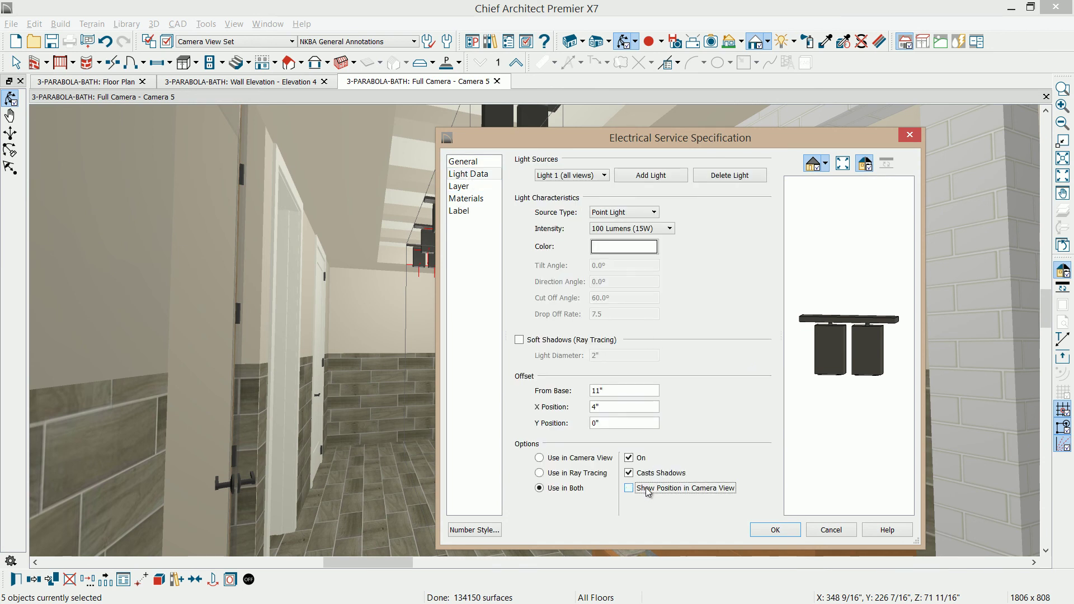
left_click(778, 534)
key("Escape")
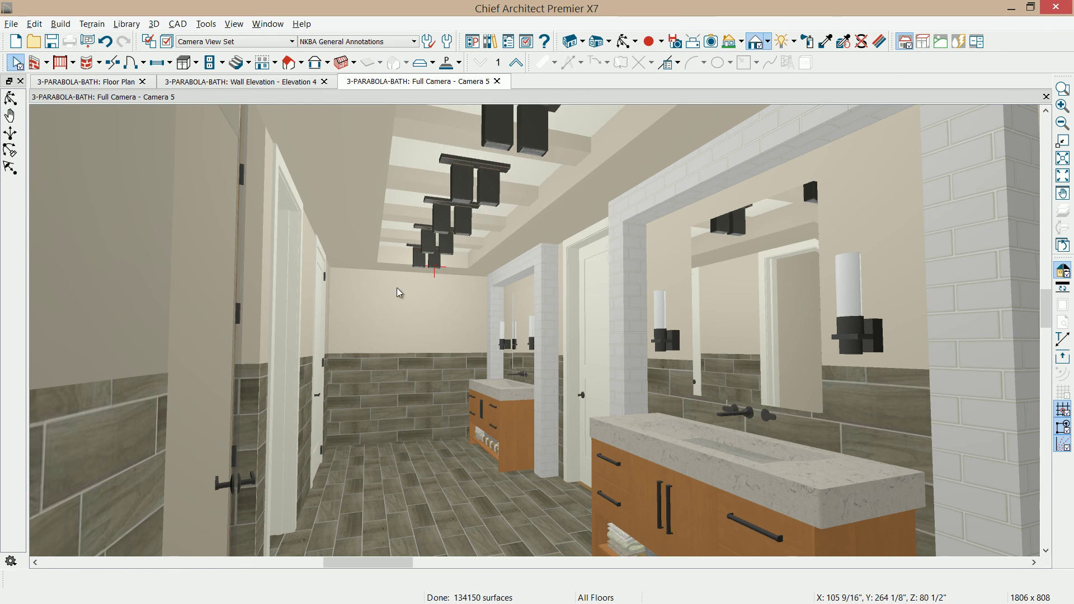
- Turn off the position marker on the remaining pendant light as well
left_click(440, 262)
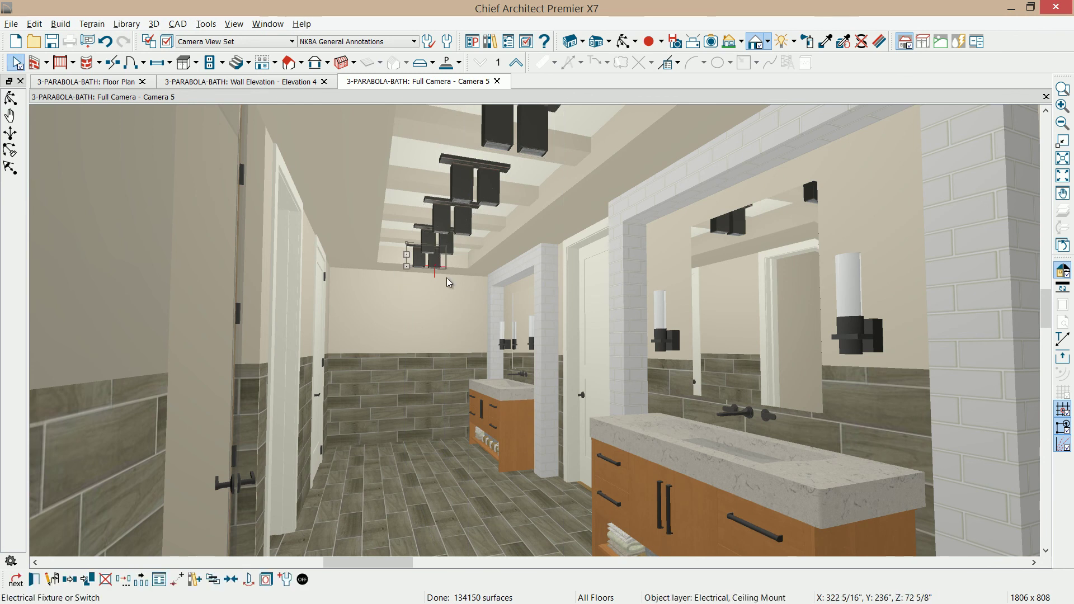
double_click(448, 283)
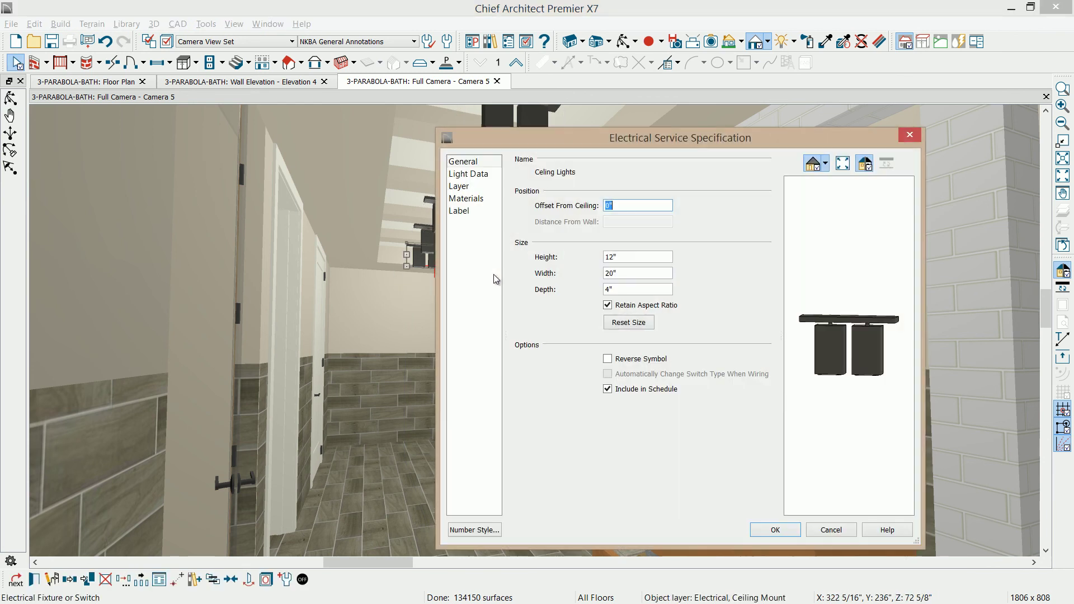
left_click(469, 173)
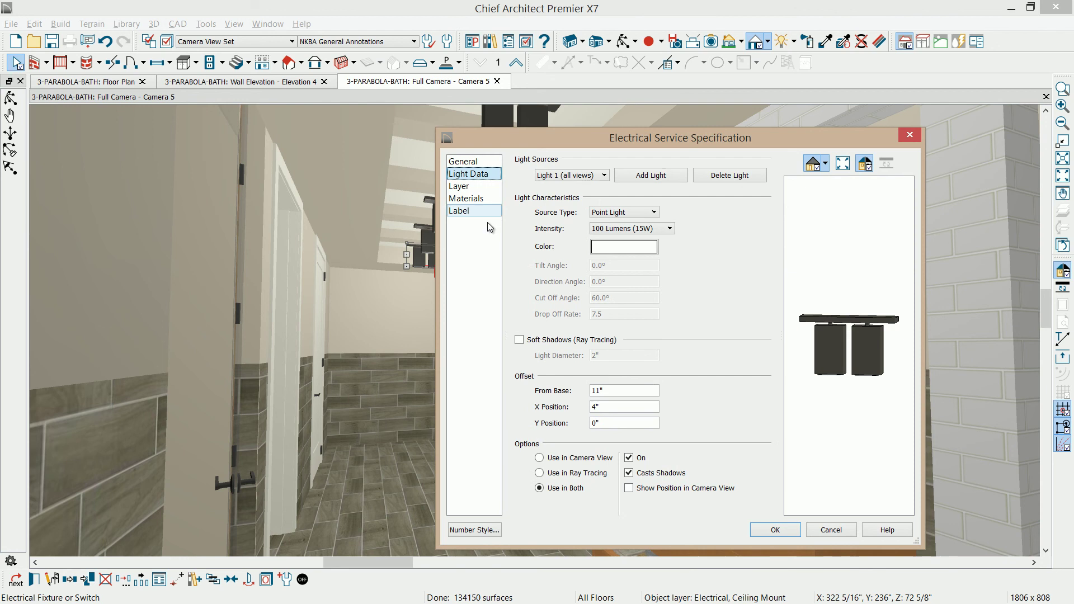
left_click(629, 488)
left_click(769, 529)
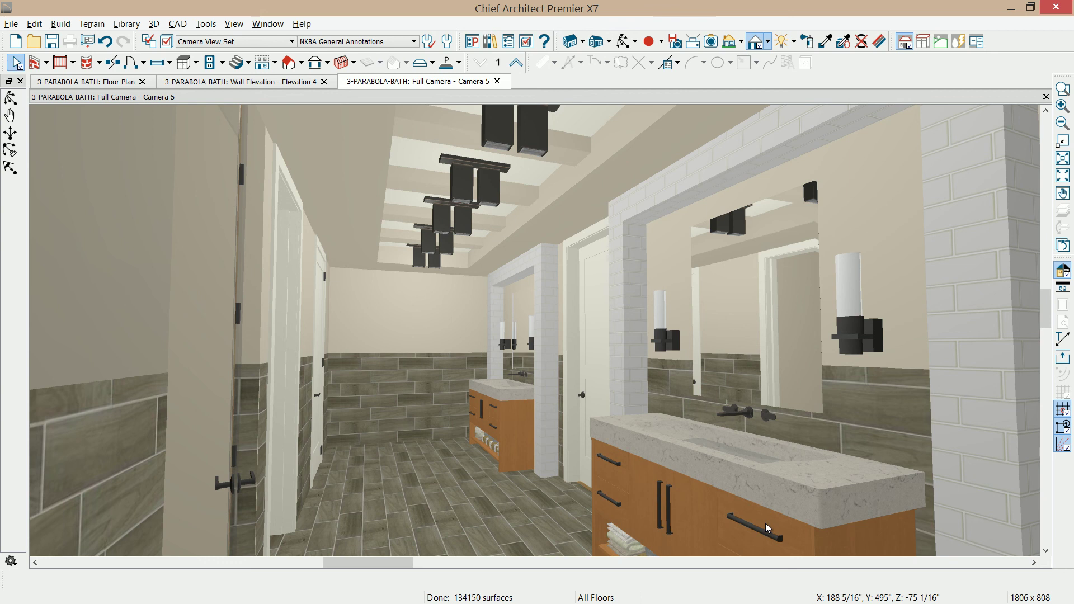
- Orbit the camera and pick VC-15 Haddington Grey from the PARABOLA-BATH Materials library
key("o")
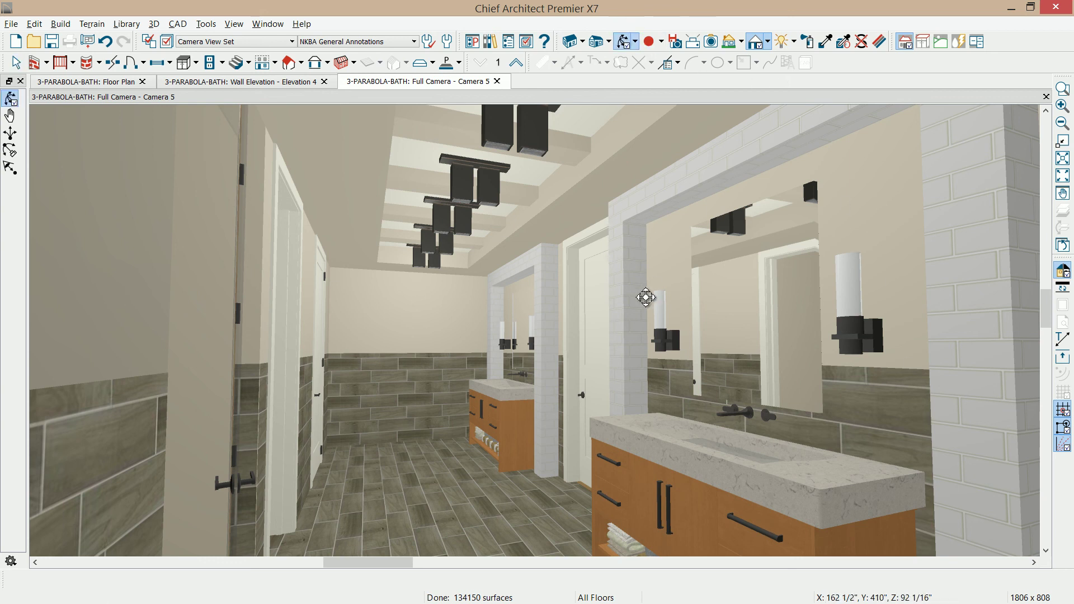
left_click_drag(646, 297, 638, 320)
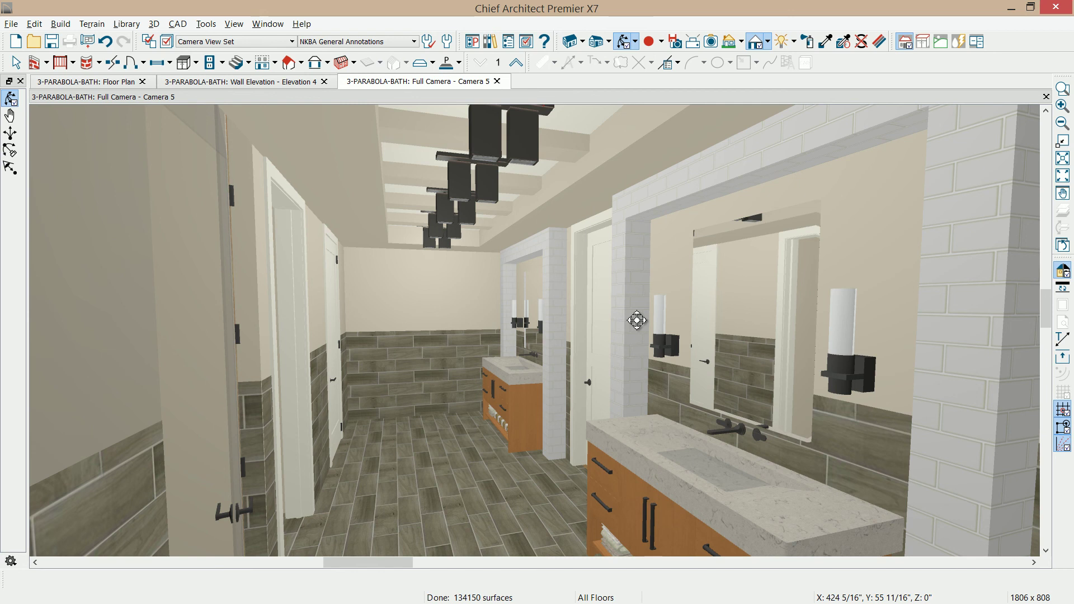
left_click(495, 47)
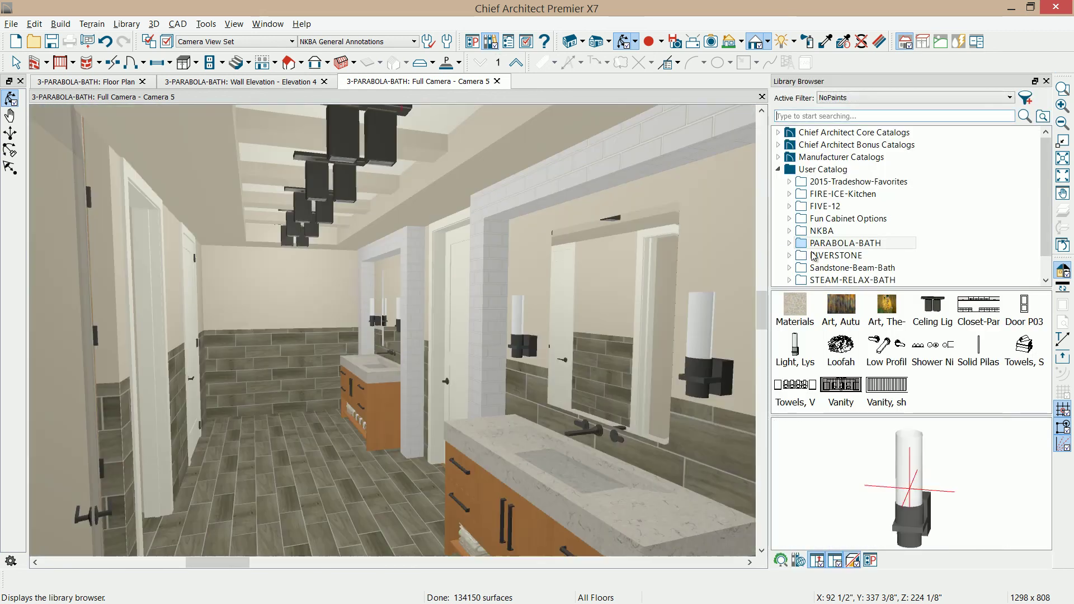
double_click(812, 256)
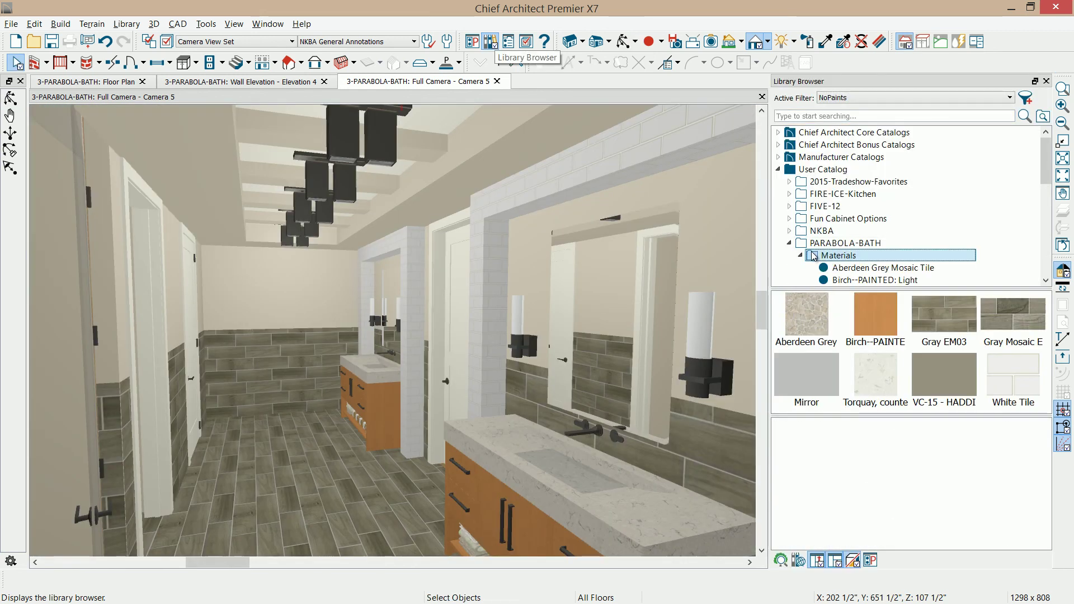
left_click(944, 379)
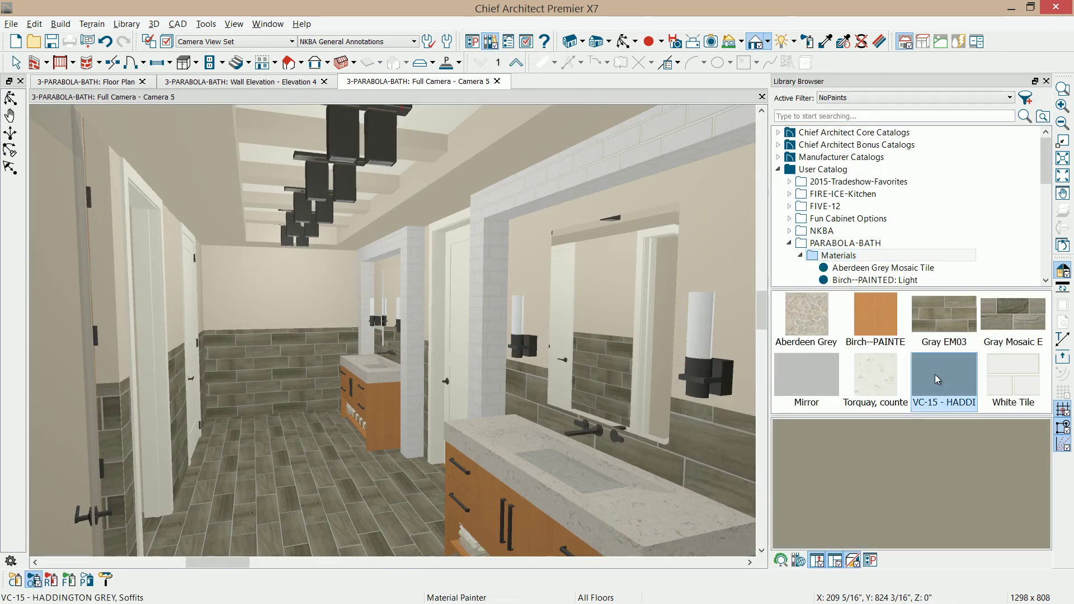
- Paint the long soffit band and four left soffit bands Haddington Grey, then bring up the finished render
left_click(574, 132)
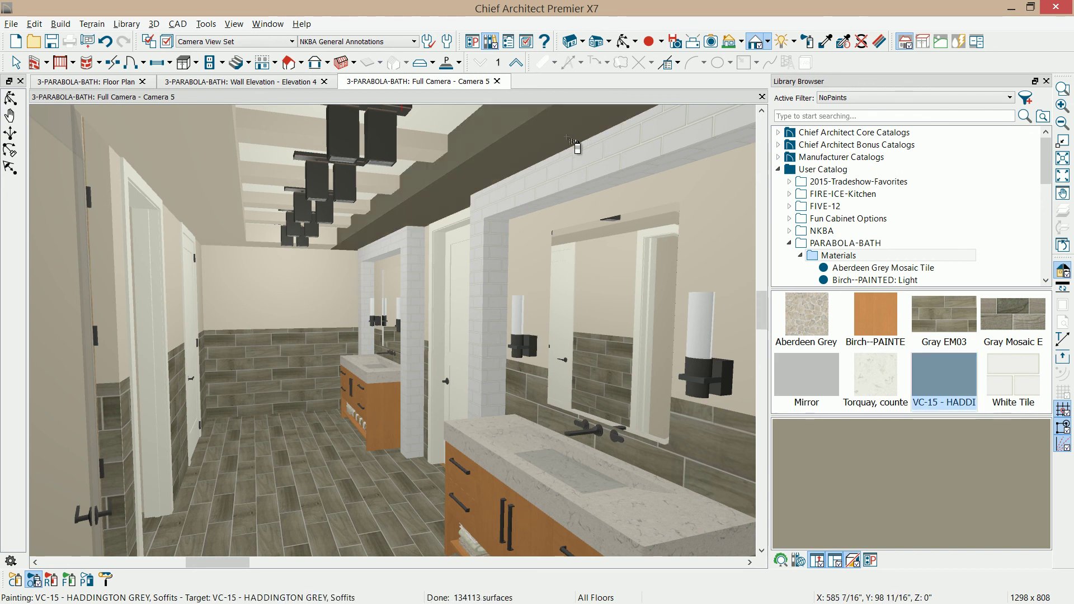
left_click(226, 167)
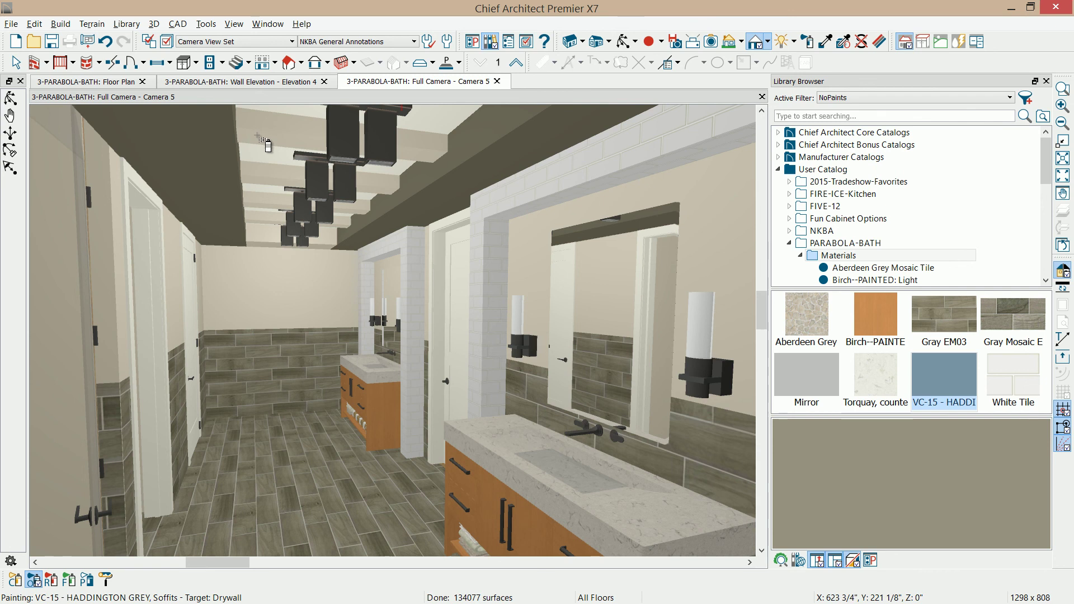
left_click(259, 191)
left_click(261, 217)
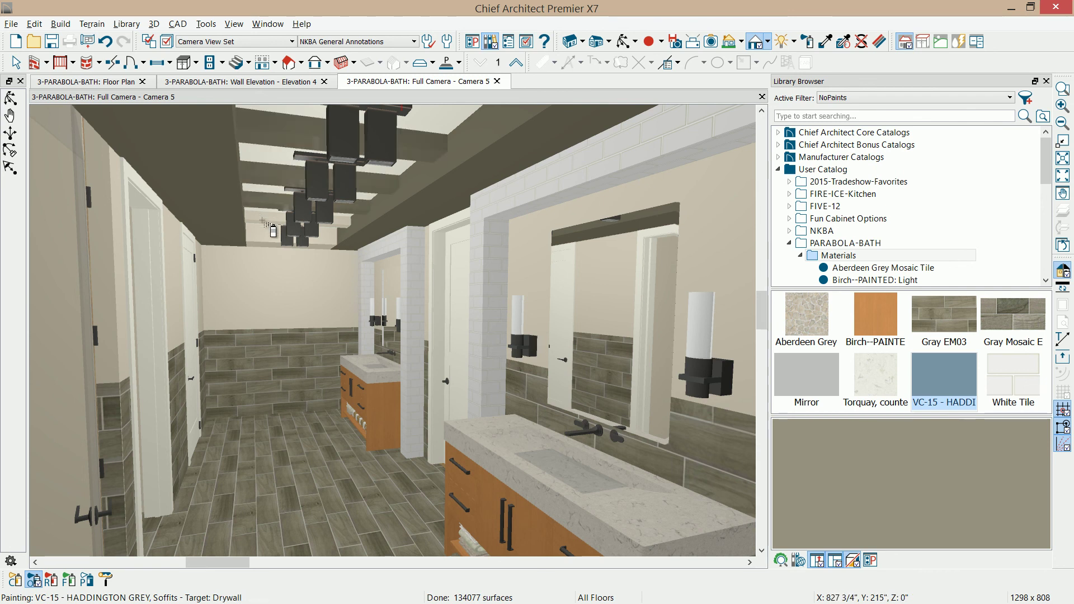
left_click(263, 238)
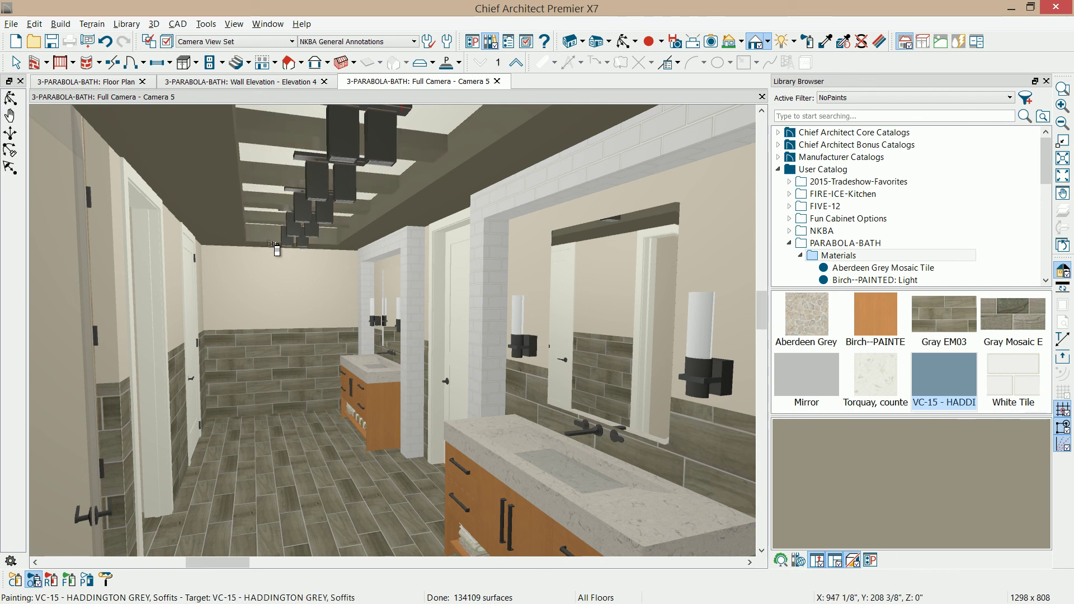
left_click(623, 41)
left_click_drag(434, 245, 412, 240)
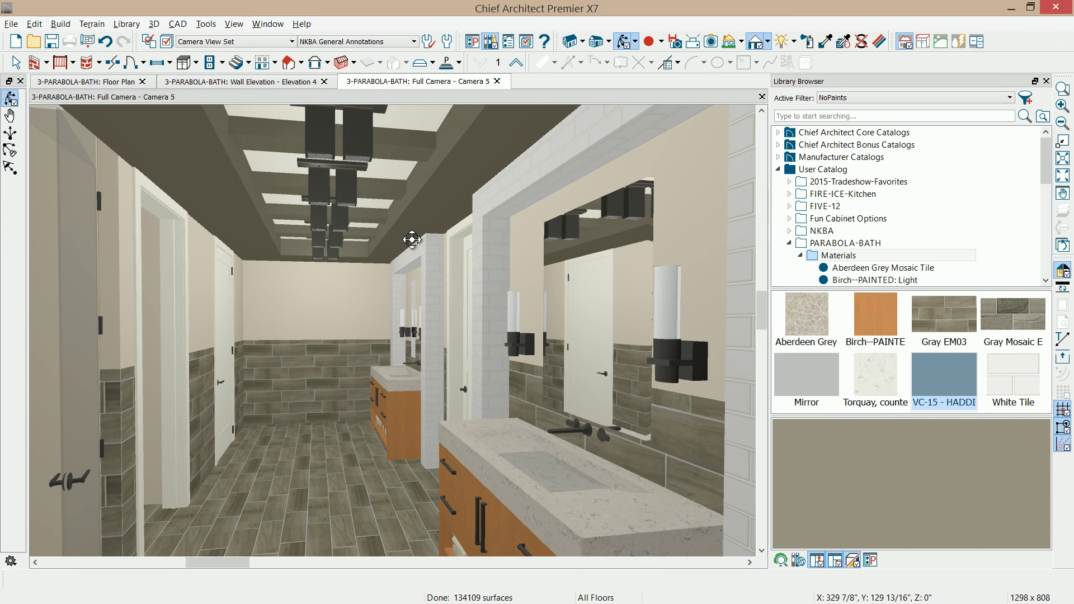
left_click(1056, 7)
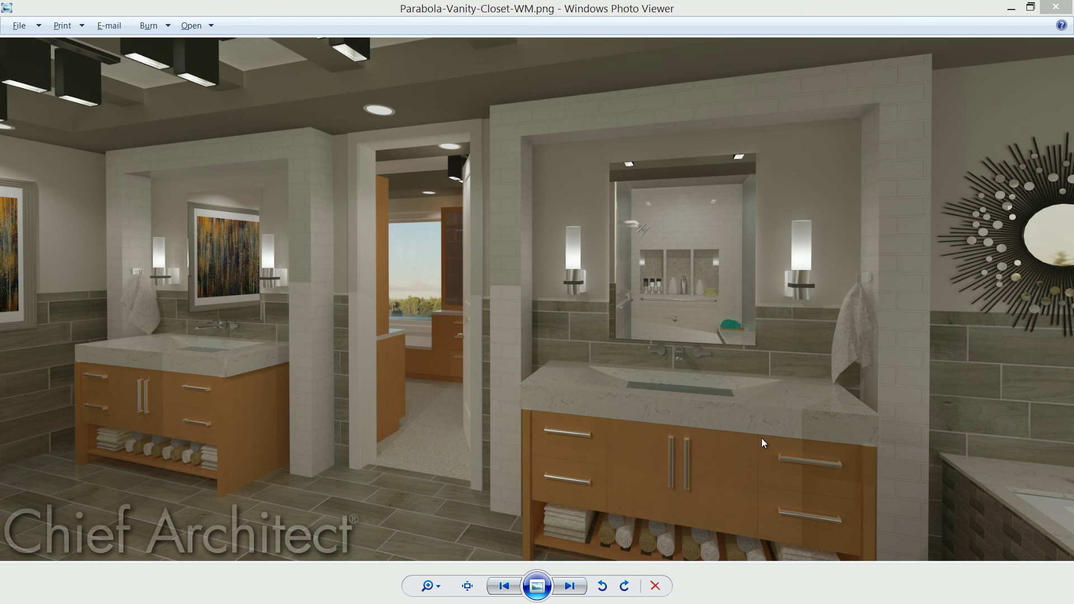
- Advance to the next render, Parabola-Vanity-Tub2-WM.png, showing the tub view
key("Right")
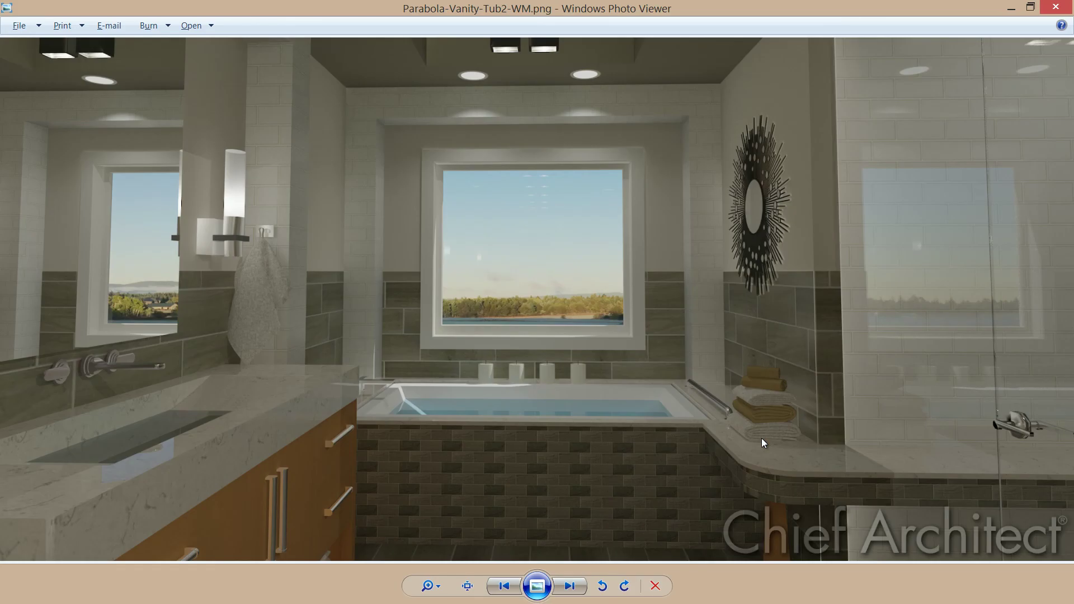